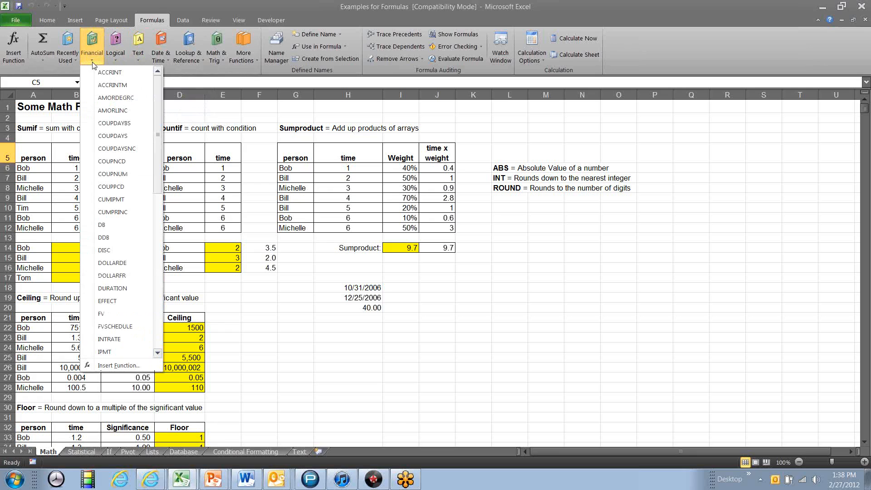
Browse the available functions in the Logical, Text, Date & Time, Lookup & Reference, Math & Trig and additional function categories.
click(114, 62)
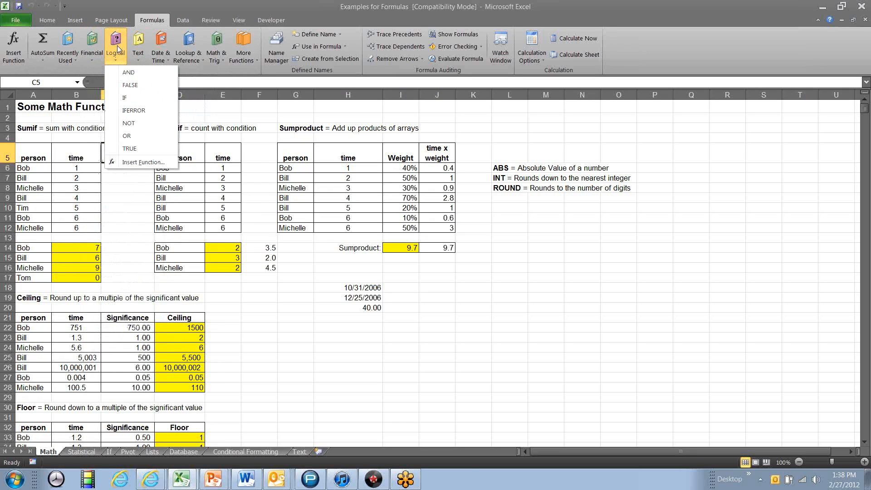
click(138, 63)
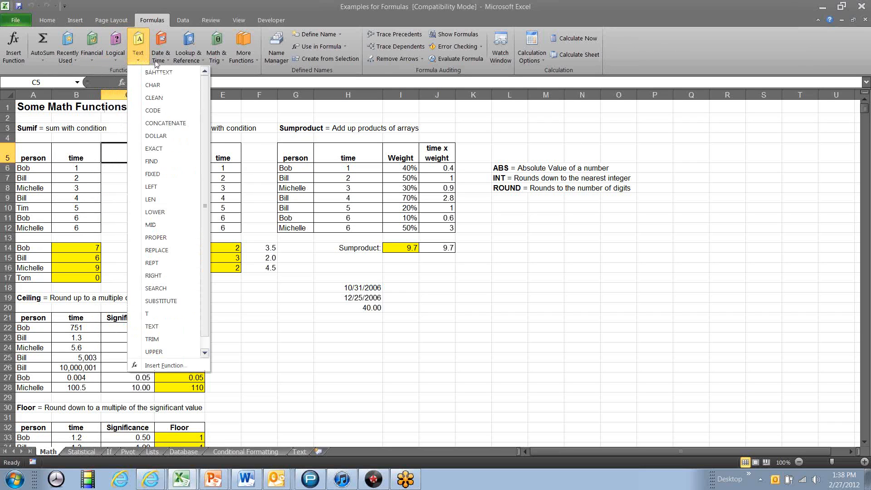
click(160, 62)
click(189, 60)
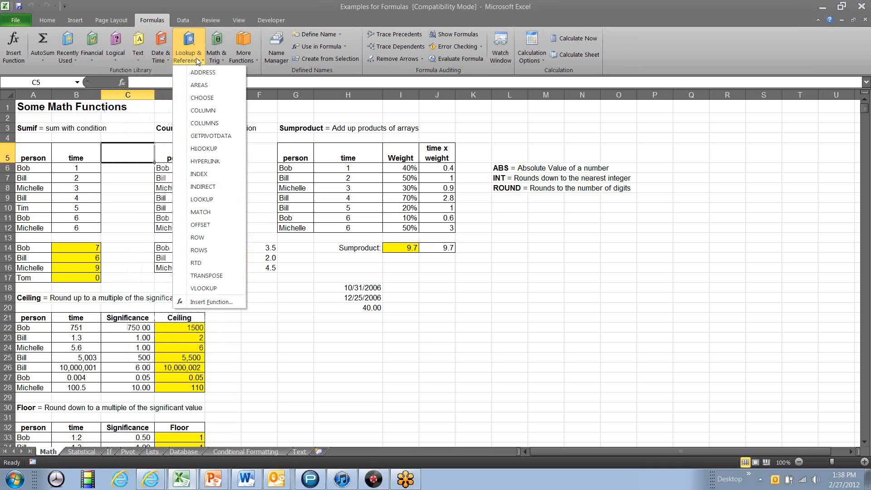
click(218, 61)
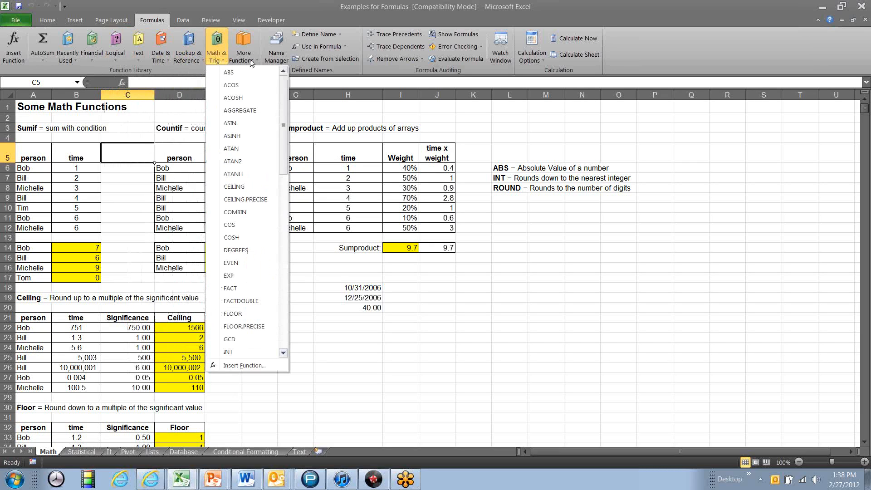
click(249, 61)
mouse_move(254, 75)
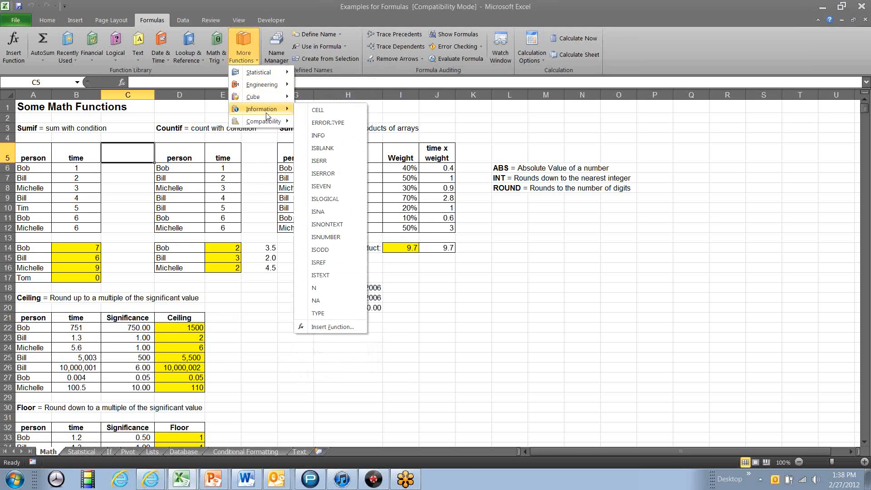
click(248, 323)
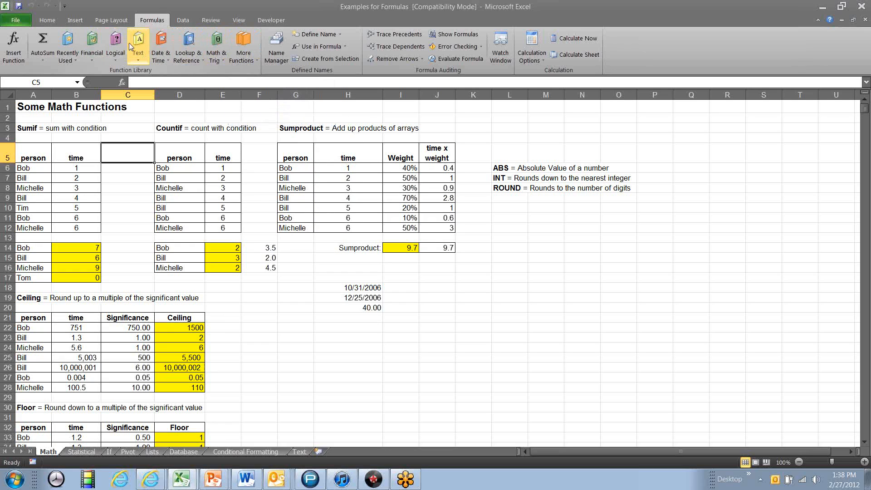
Read the help article on the CHAR text function, including its syntax and examples, and leave without inserting the function.
click(138, 53)
click(153, 85)
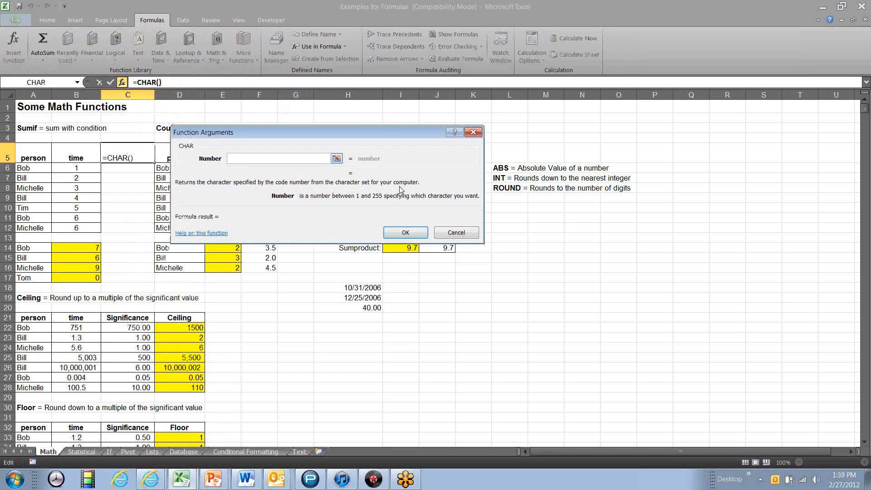
click(201, 232)
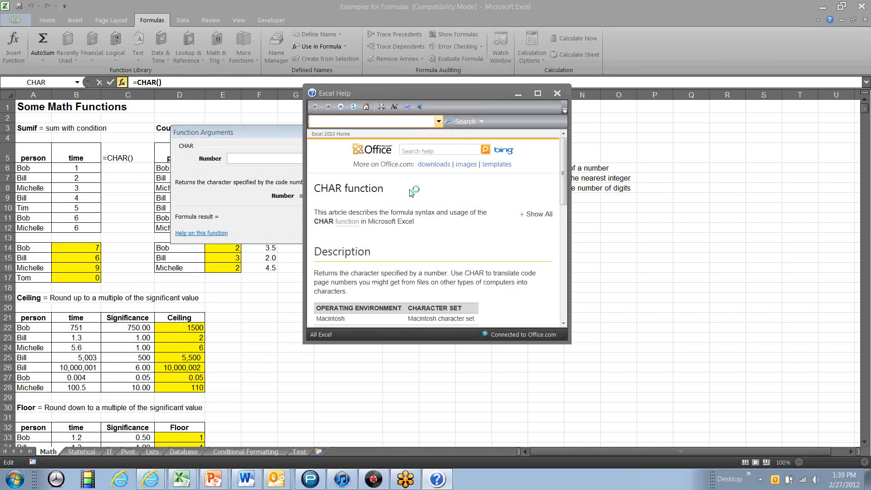
scroll(421, 245, down, 7)
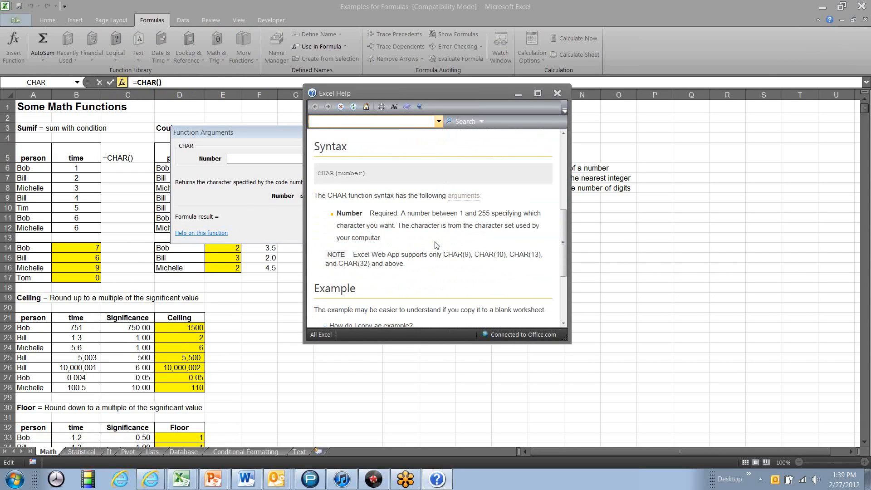
scroll(435, 245, down, 5)
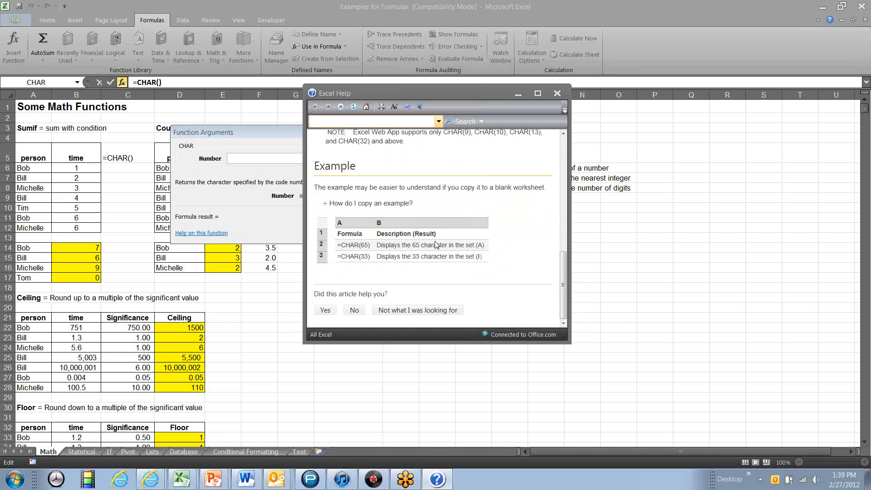
scroll(435, 245, up, 7)
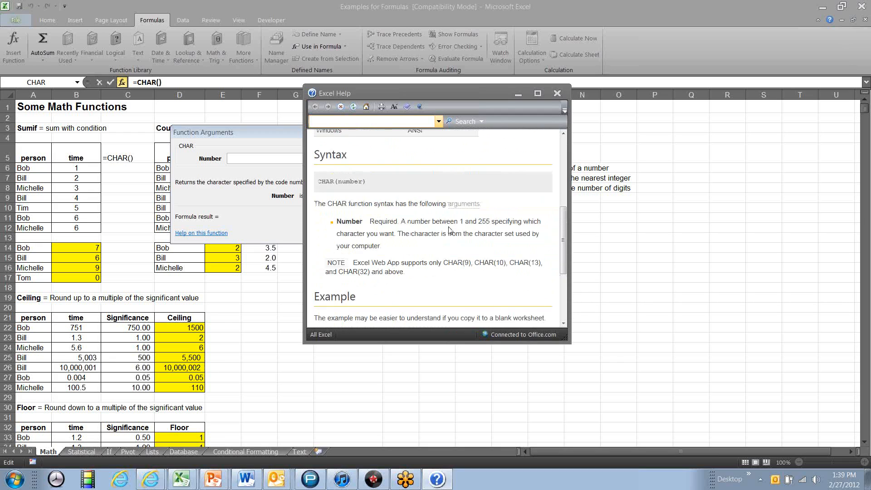
click(557, 93)
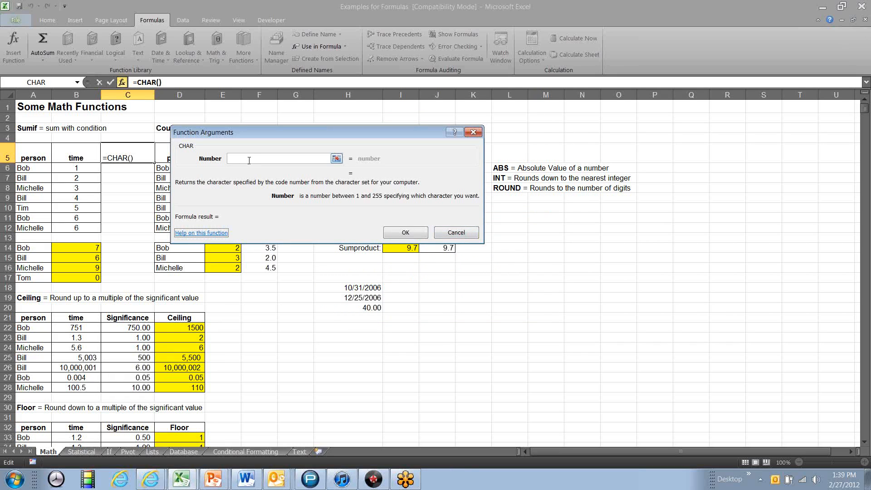
click(446, 232)
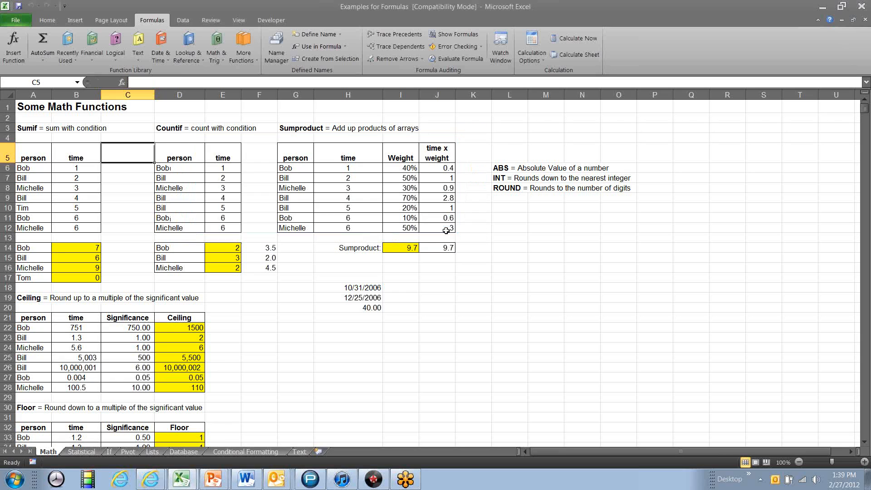
Examine the person and time entries of the Sumif table and the SUMIF formula in cell B14.
click(331, 278)
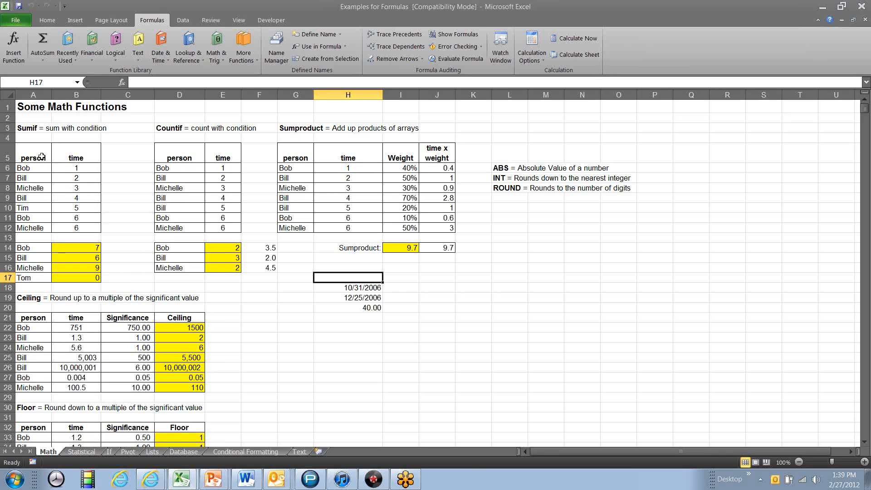
click(71, 170)
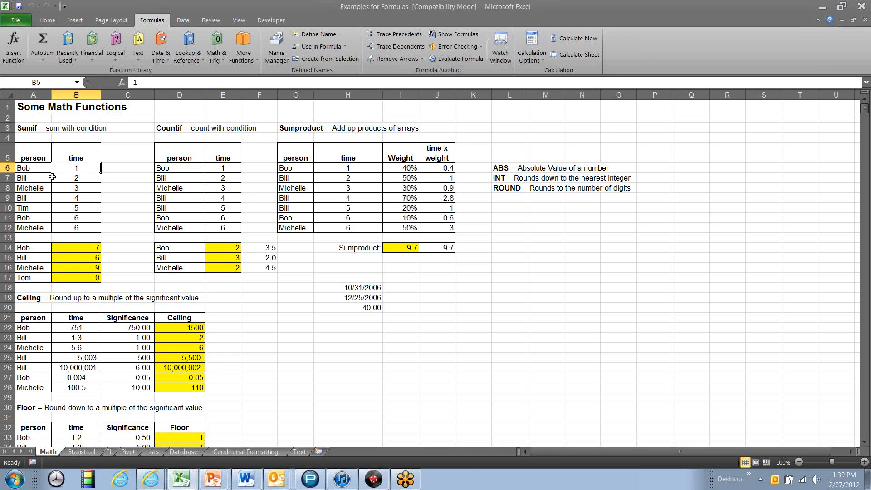
click(28, 158)
click(69, 155)
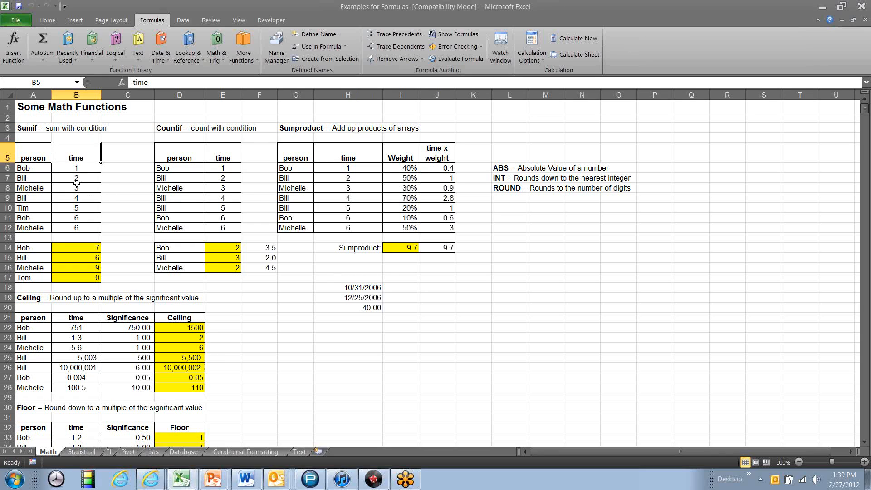
key(Down)
key(Left)
key(Down)
key(Down)
key(Down)
key(Down)
key(Right)
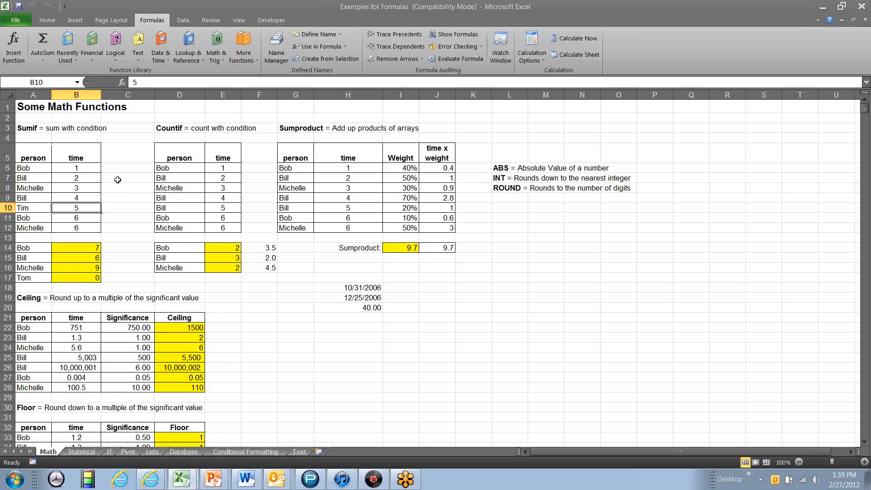
key(Down)
key(Down)
key(Down)
key(Down)
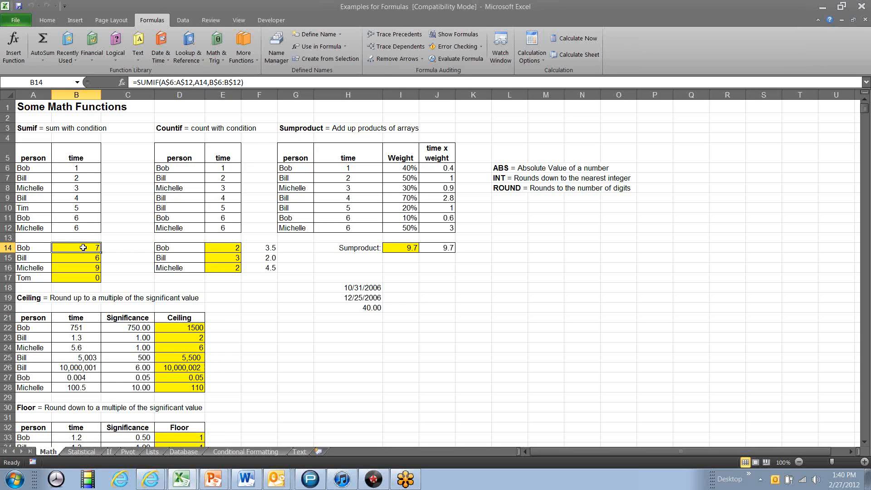
Test the SUMIF formula by entering a name missing from the person list in A14, and restore the original name.
click(25, 249)
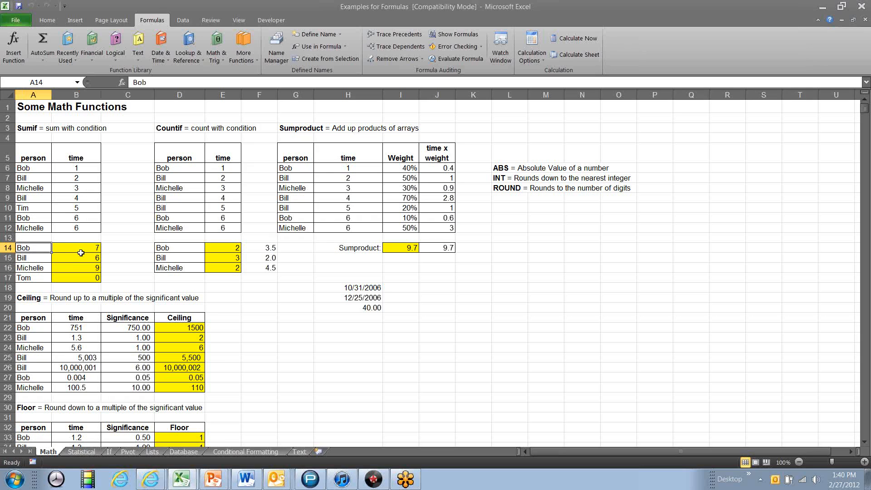
text(Dan)
key(Return)
key(Up)
click(81, 253)
click(27, 250)
key(Down)
key(Up)
text(Bob)
key(Return)
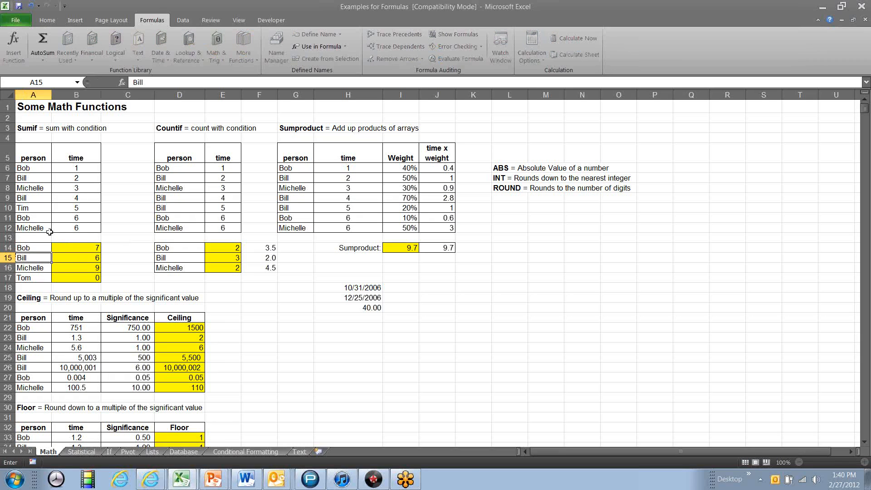
Review the criteria names in A14:A17 of the Sumif summary and the formula in B14.
key(Up)
key(Down)
key(Down)
key(Down)
key(Up)
key(Up)
key(Up)
key(Down)
key(Down)
key(Down)
key(Up)
key(Up)
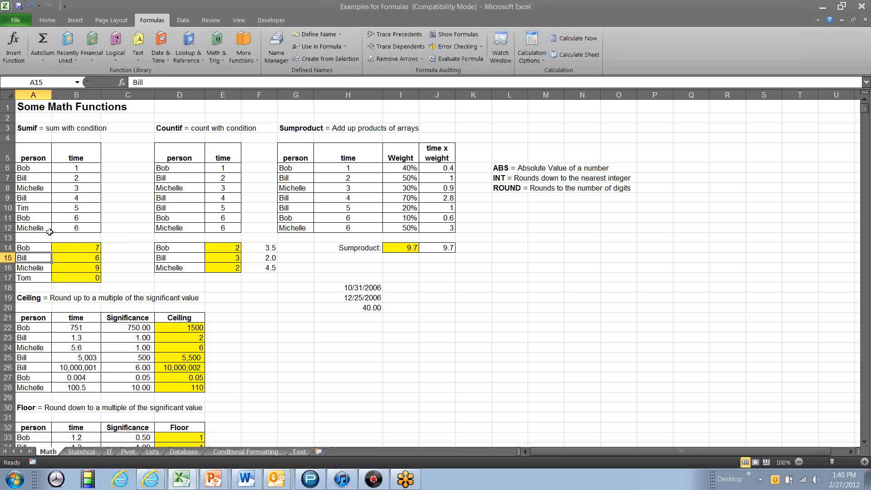
key(Up)
key(Right)
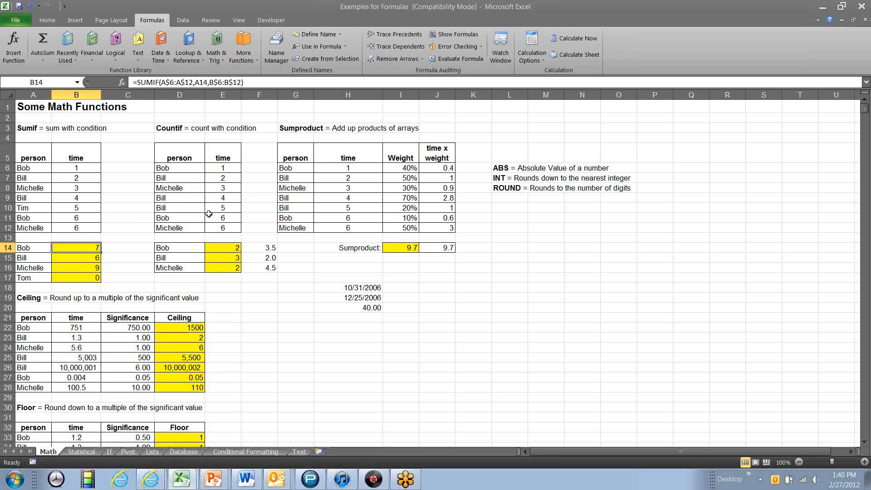
Examine the COUNTIF formula in E14 together with its range D6:D12 and the criteria names in D14:D16.
click(180, 168)
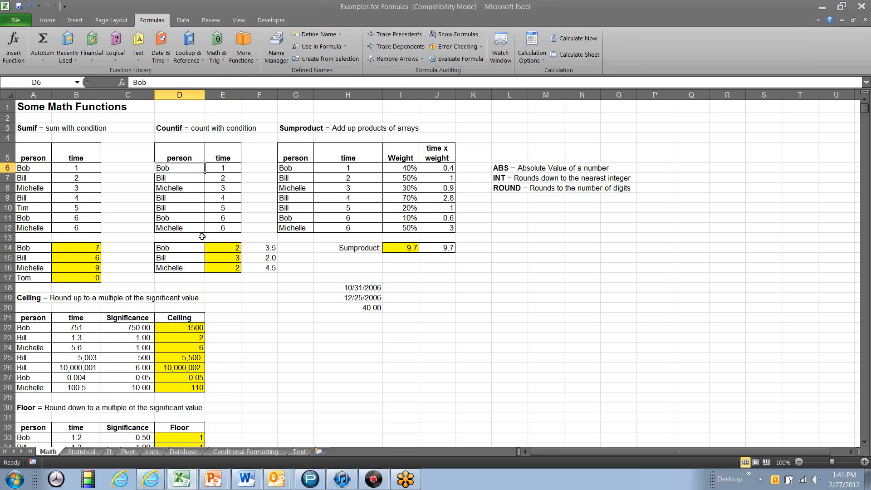
click(222, 247)
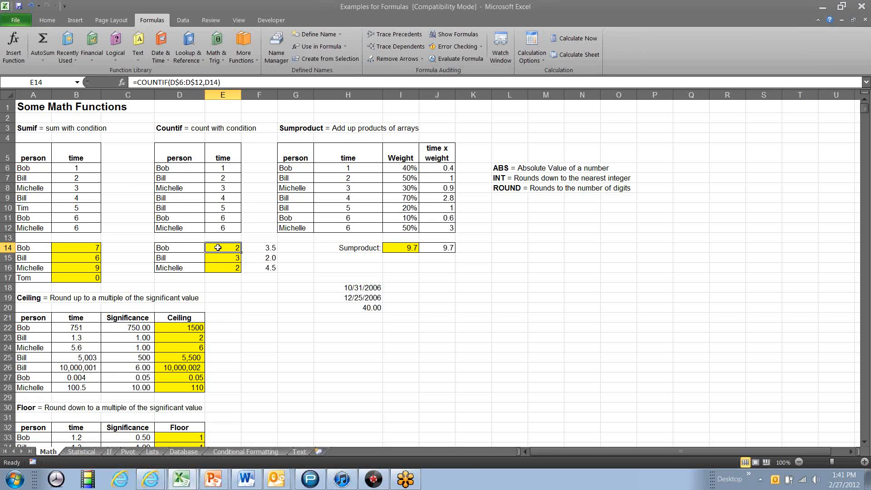
drag(180, 167, 182, 226)
click(177, 248)
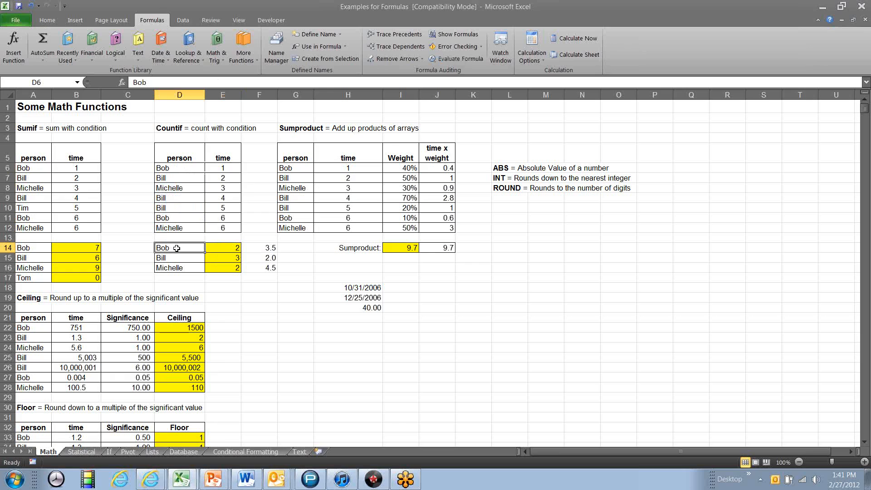
click(177, 261)
click(177, 267)
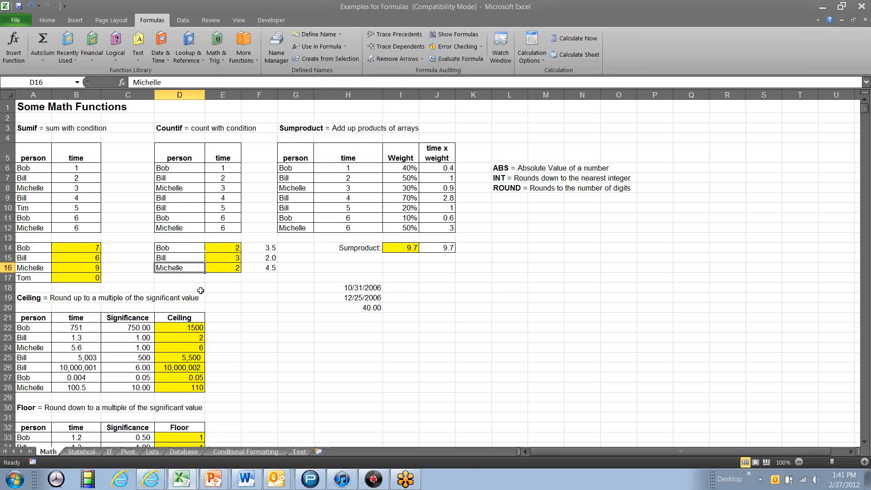
Fill the Countif summary row D16:E16 down to row 17 and enter a name missing from the person list in D17.
click(232, 267)
drag(241, 273, 205, 281)
click(190, 267)
click(182, 278)
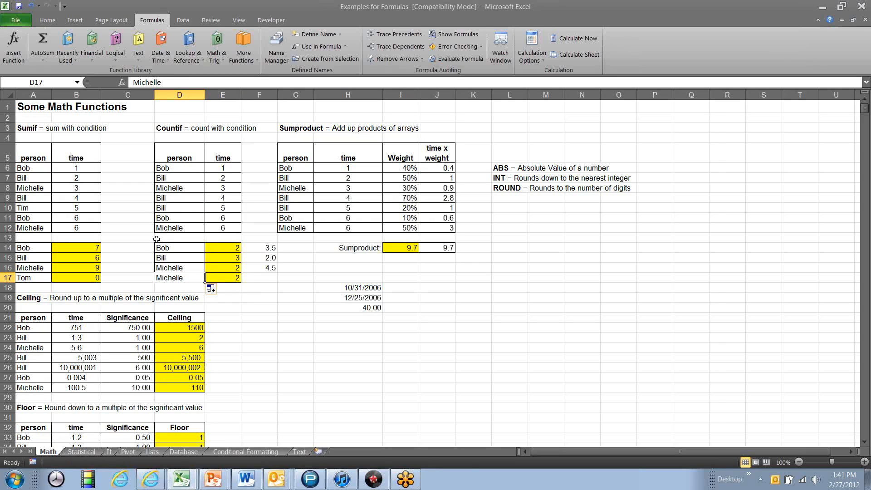
text(Dan)
key(Return)
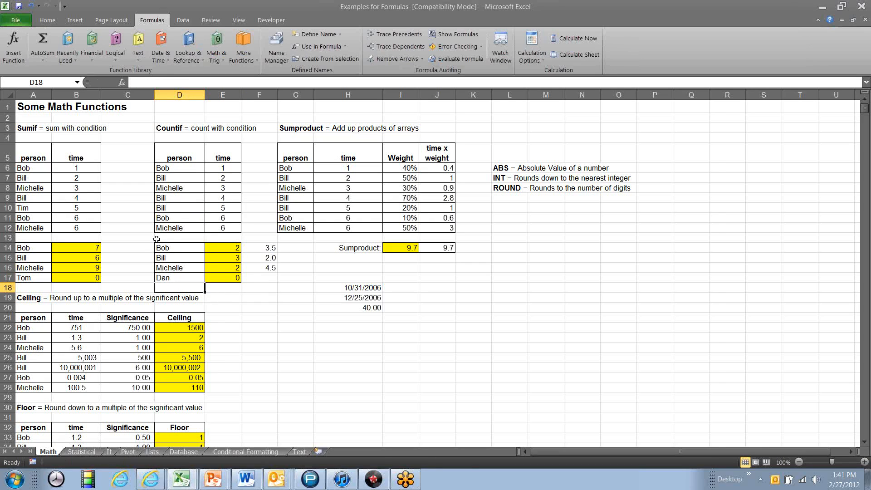
Inspect the COUNTIF formula in E17 and the criteria names in D14:D17 that the summary formulas use.
key(Up)
key(Up)
key(Right)
key(Down)
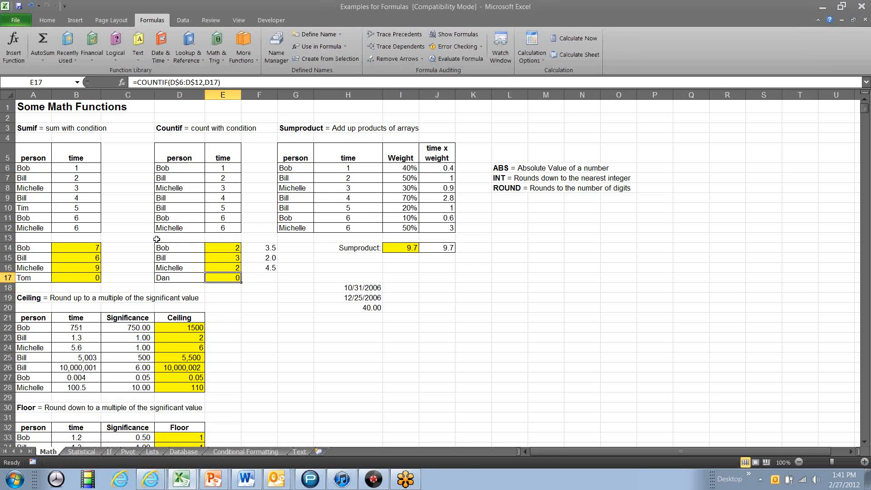
key(Left)
key(Up)
key(Up)
key(Up)
key(Down)
key(Down)
key(Down)
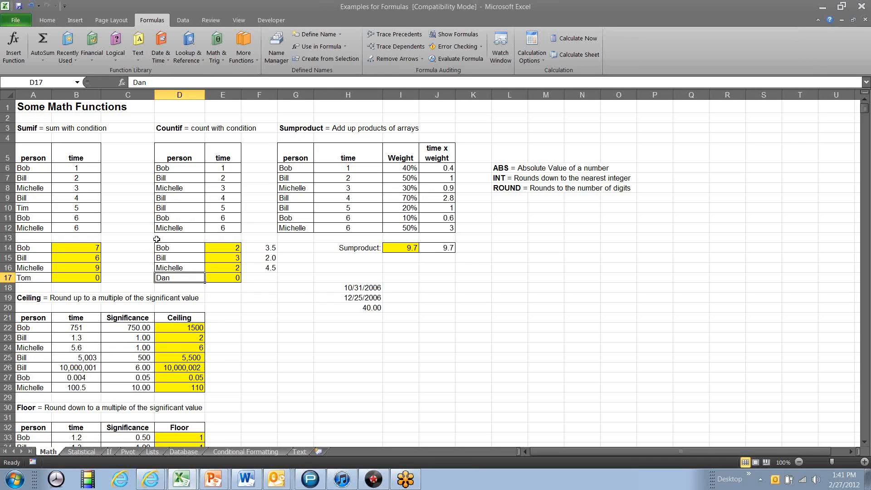
Look through the person and time columns of the Countif table and the summary formulas down to E16.
key(Up)
key(Up)
key(Up)
key(Up)
key(Up)
key(Right)
key(Up)
key(Up)
key(Up)
key(Up)
key(Up)
key(Up)
key(Down)
key(Down)
key(Down)
key(Down)
key(Down)
key(Down)
key(Down)
key(Down)
key(Down)
key(Down)
key(Down)
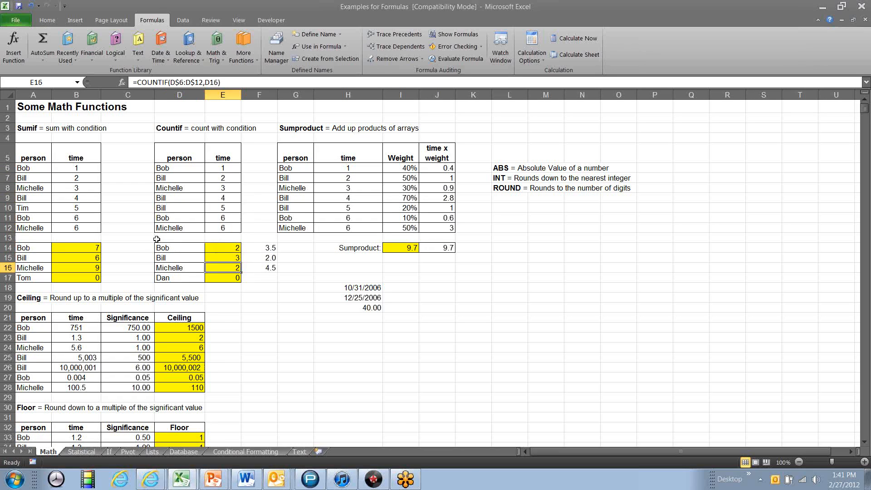
Examine the time and weight columns of the Sumproduct table and the SUMPRODUCT formula in I14.
key(Right)
key(Right)
key(Right)
key(Up)
key(Up)
key(Up)
key(Up)
key(Up)
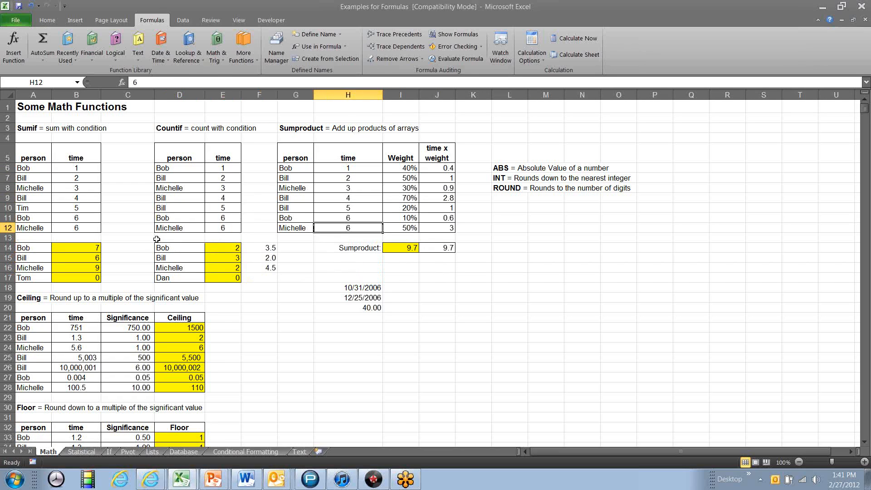
key(Right)
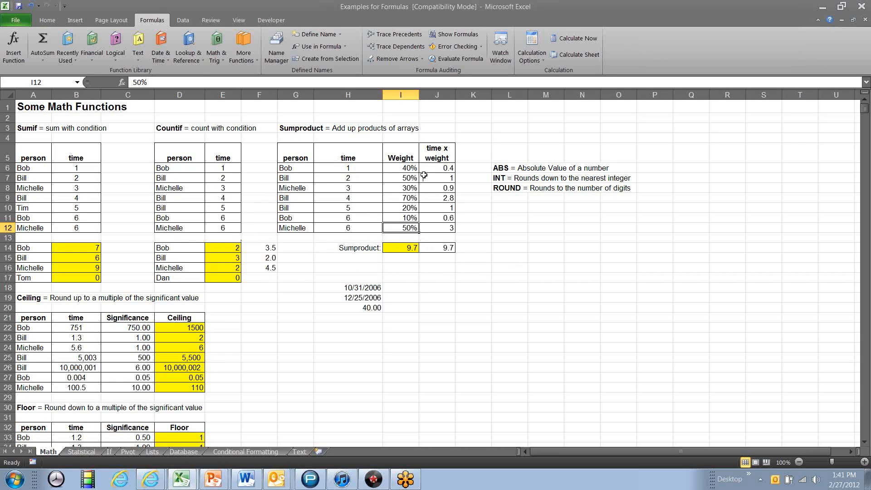
key(Down)
key(Down)
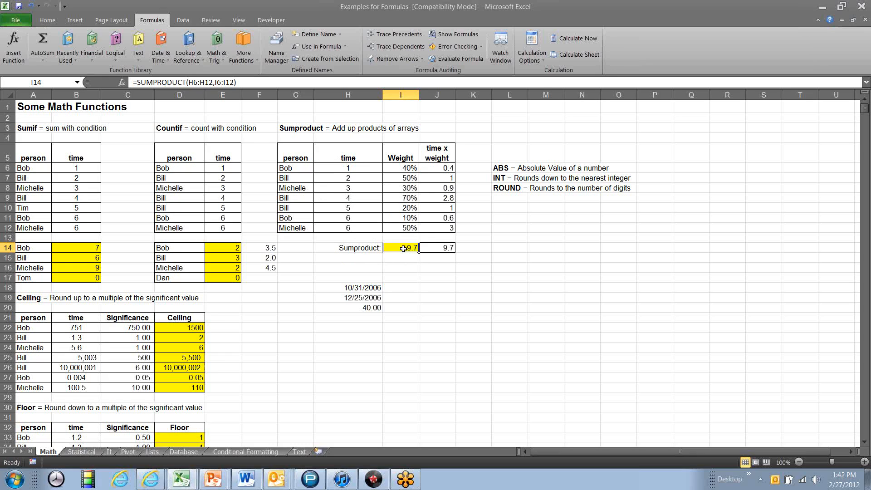
Review the individual time x weight formulas in J6:J12 of the Sumproduct table.
click(449, 169)
key(Down)
key(Down)
key(Down)
key(Down)
key(Down)
key(Down)
key(Up)
key(Up)
key(Up)
key(Up)
key(Up)
key(Up)
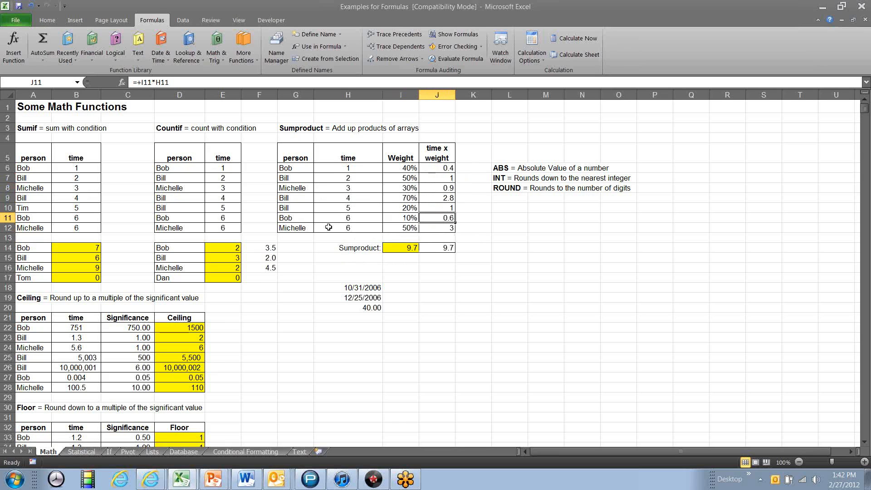
Check the last time x weight formulas of the Sumproduct table down to J12.
key(Down)
key(Down)
key(Down)
key(Down)
key(Down)
key(Down)
key(Down)
key(Down)
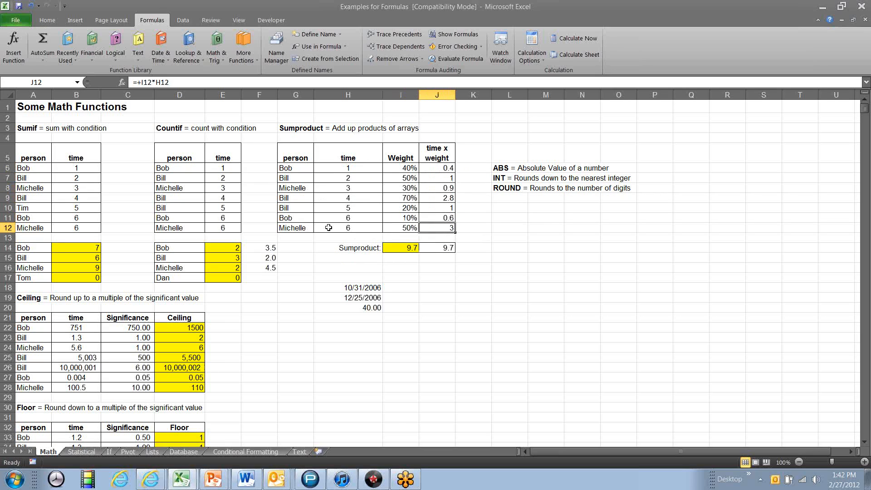
Review the Weight column of the Sumproduct table and the SUMPRODUCT formula in I14.
key(Left)
key(Up)
key(Up)
key(Up)
key(Up)
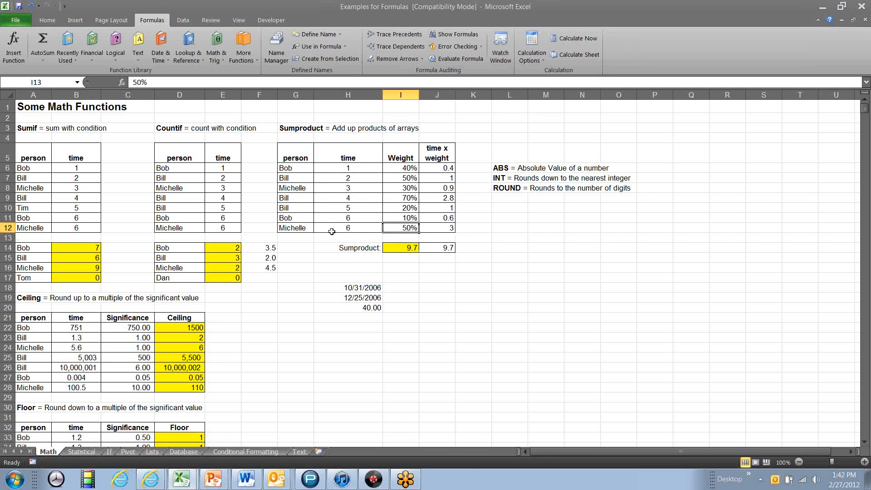
key(Down)
key(Down)
key(Down)
key(Down)
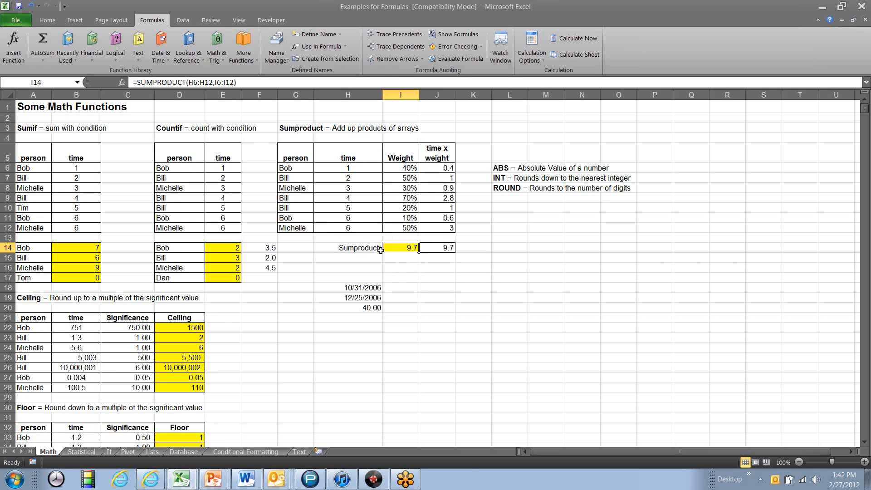
key(Left)
key(Left)
key(Left)
key(Right)
key(Right)
key(Right)
Read the descriptions of the ABS, INT and ROUND functions in L6:L8.
click(504, 163)
key(Down)
key(Down)
key(Up)
key(Up)
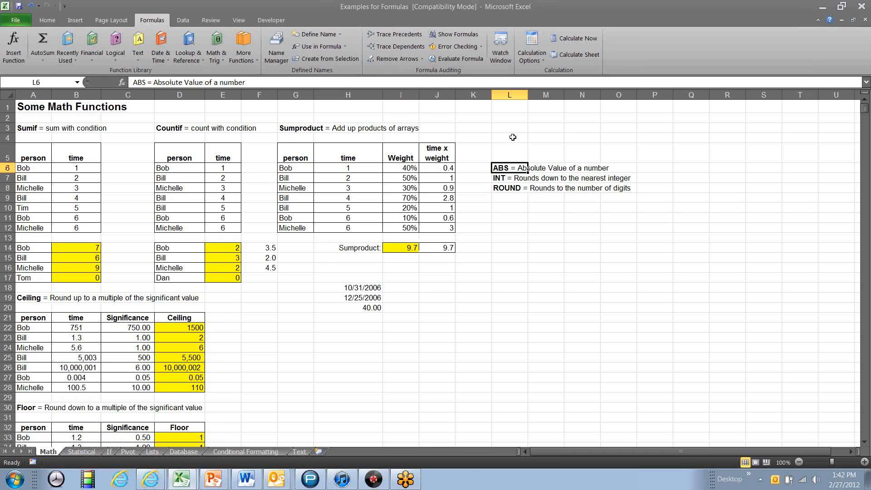
key(Down)
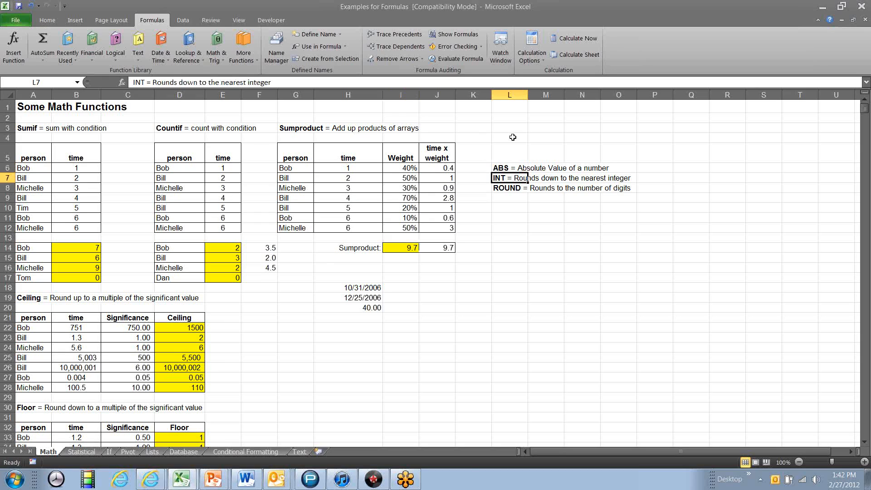
key(Down)
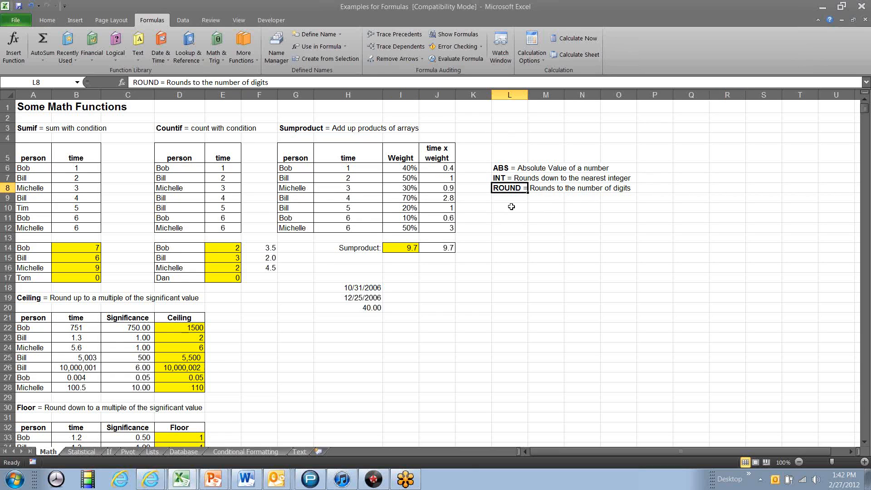
Go to the Ceiling section and read the function description in A19.
scroll(494, 209, down, 3)
click(80, 247)
key(Up)
key(Up)
key(Up)
key(Up)
key(Up)
key(Left)
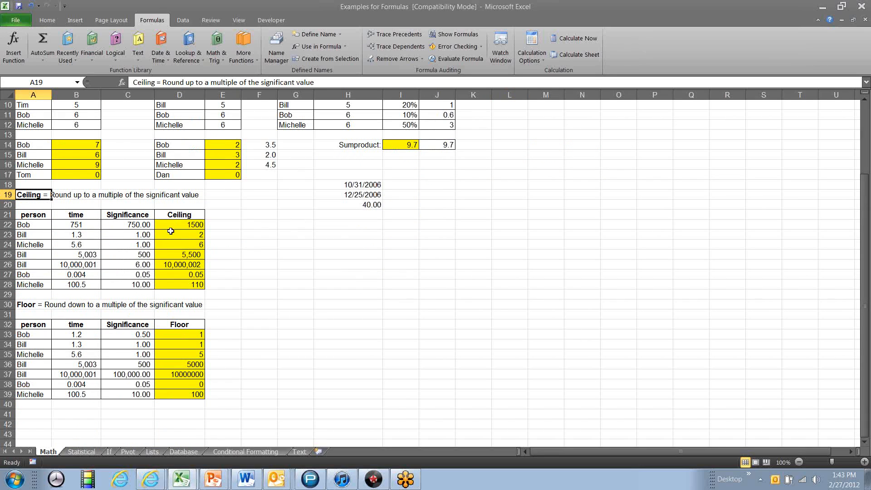
Examine row 24 of the Ceiling table: the time, the significance and the CEILING formula in D24.
click(75, 241)
key(Down)
key(Up)
key(Left)
key(Right)
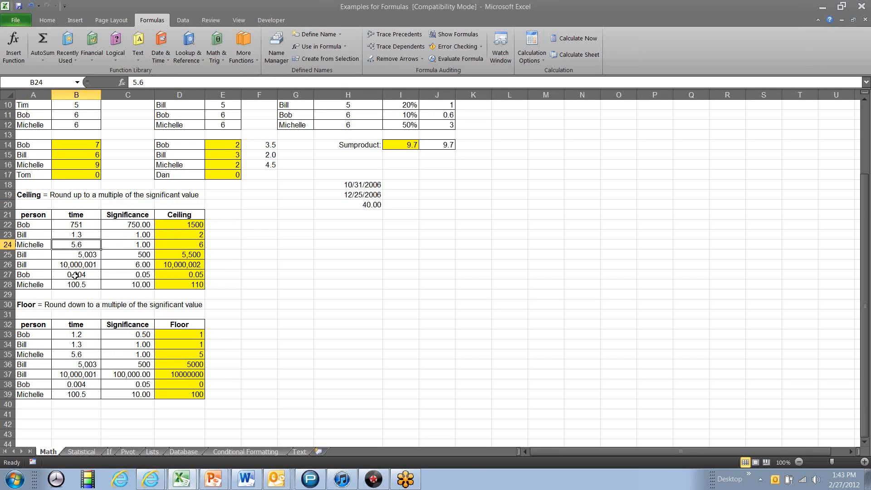
key(Right)
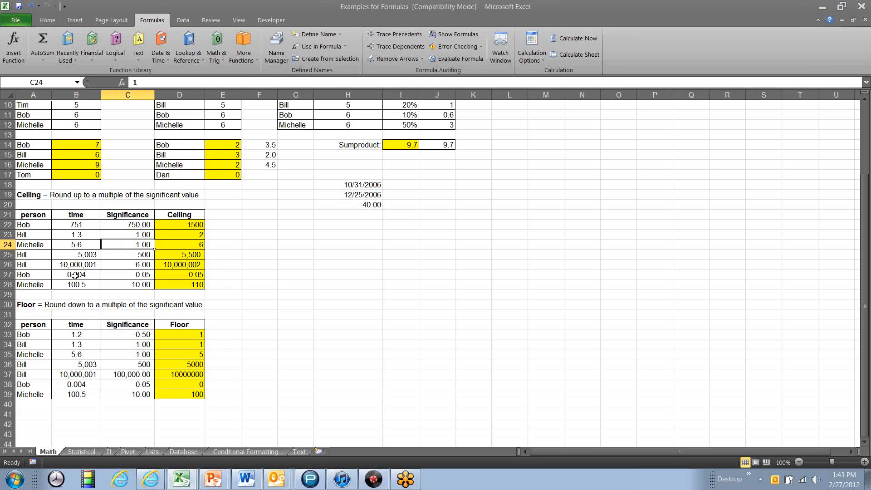
key(Right)
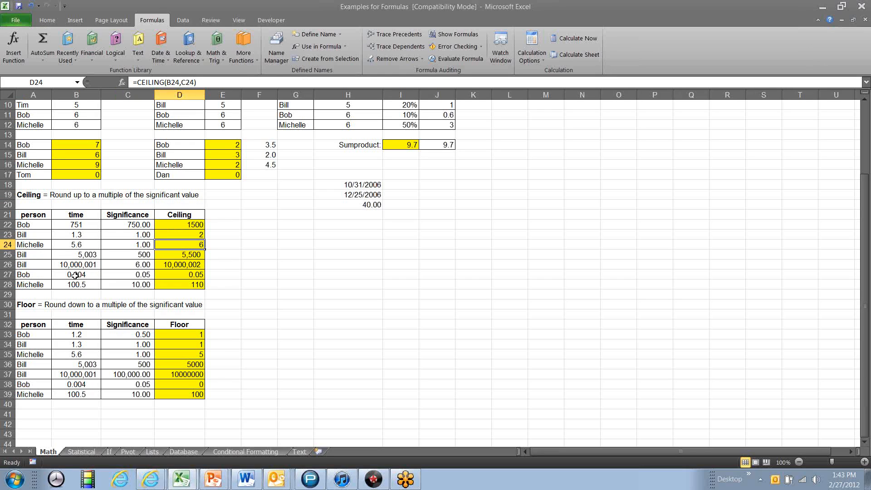
Compare the time and significance in row 25 and highlight the Significance values in C22:C28.
key(Down)
key(Left)
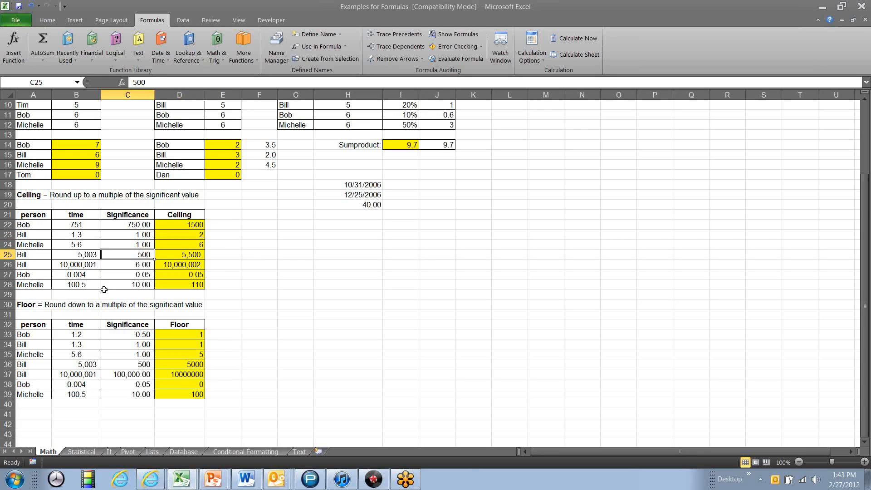
key(Left)
key(Right)
drag(140, 227, 138, 281)
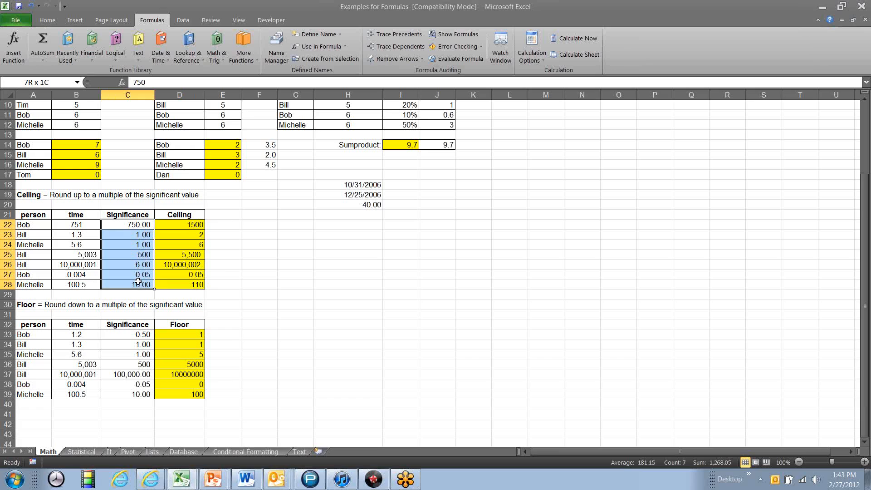
Set the significance in C25 to 25 and check the CEILING result in D25.
click(136, 252)
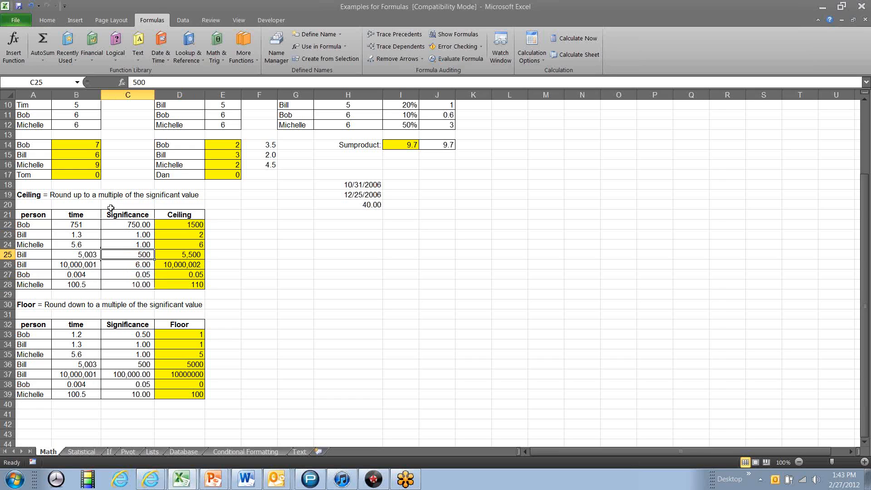
text(25)
key(Return)
key(Up)
key(Right)
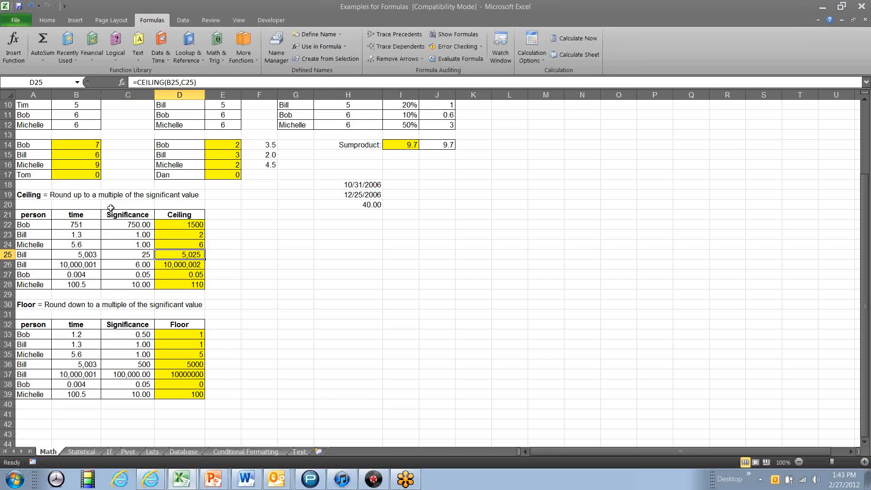
Set the significance in C25 to 480 and compare it with the CEILING result in D25.
key(Left)
key(Up)
key(Down)
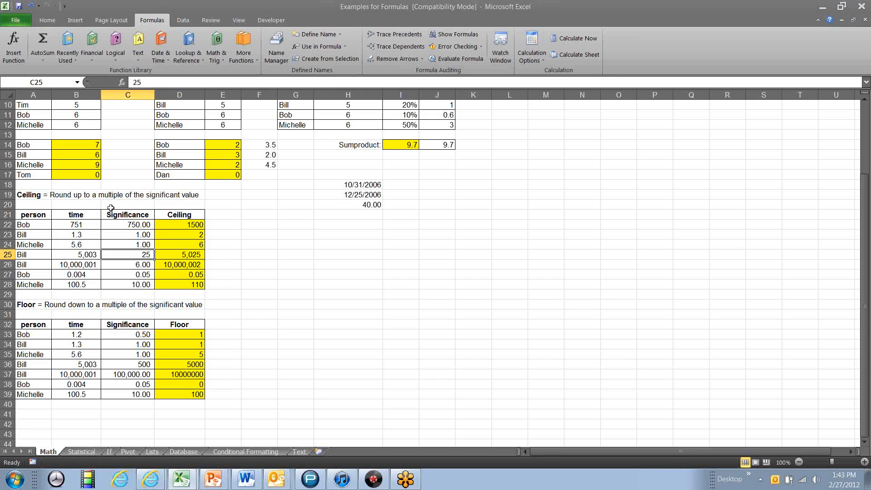
text(480)
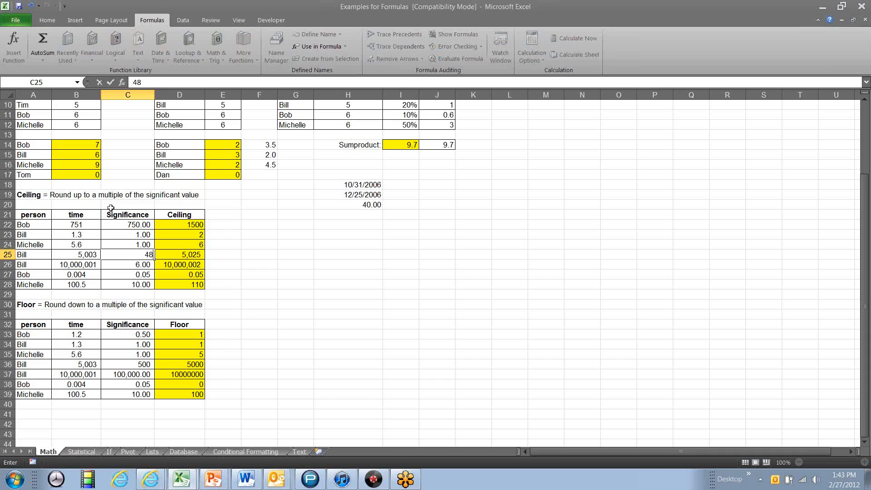
key(Up)
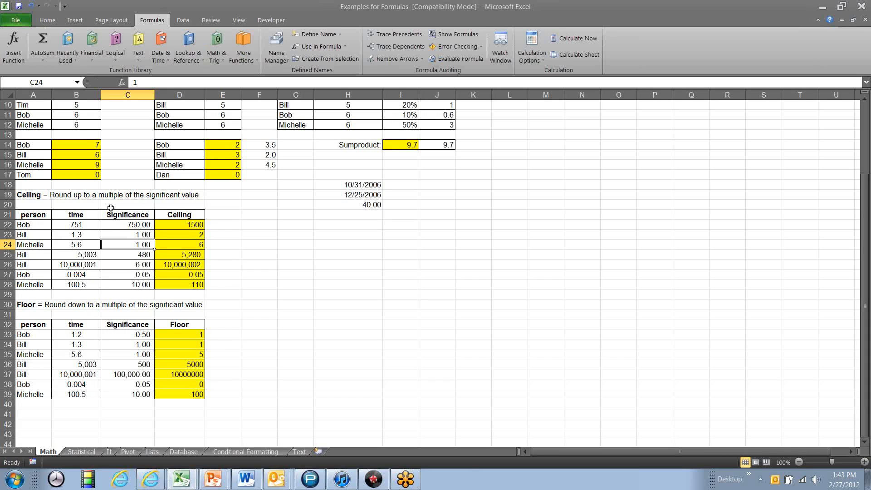
key(Down)
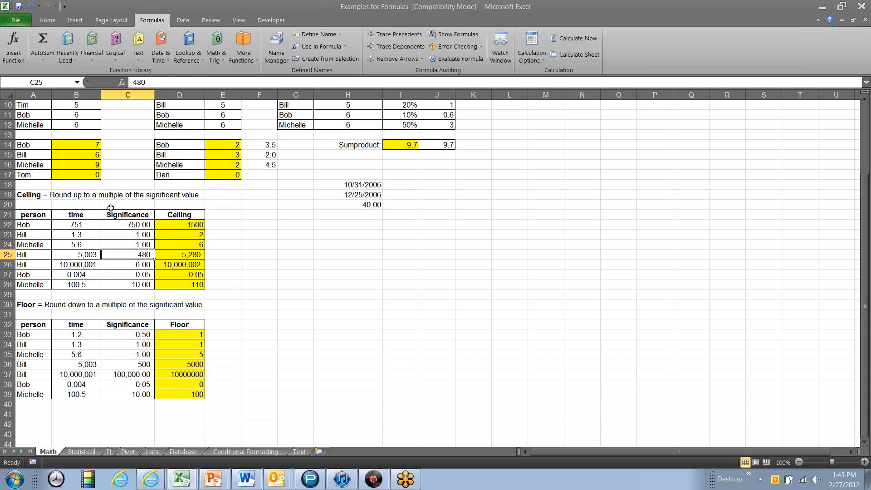
key(Right)
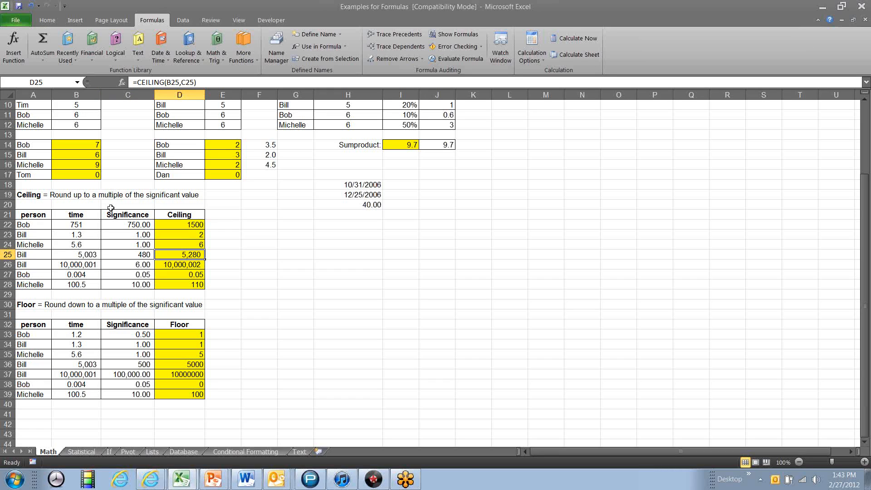
key(Left)
key(Right)
key(Left)
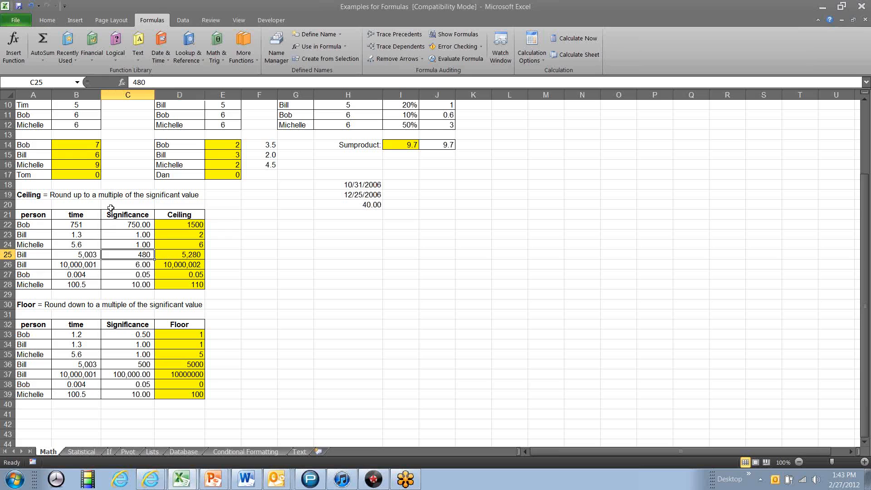
Pass the remaining Ceiling results and inspect the FLOOR formula in D33 of the Floor table.
key(Right)
key(Down)
key(Down)
key(Down)
key(Down)
key(Down)
key(Down)
key(Down)
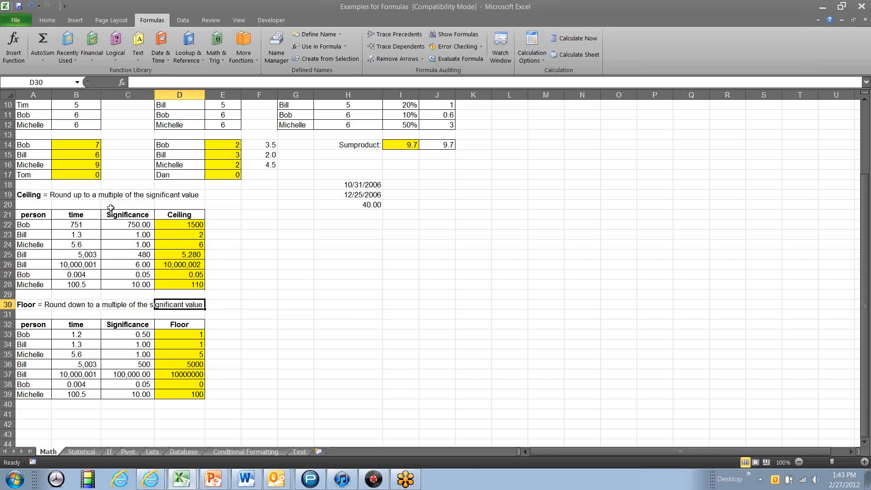
key(Down)
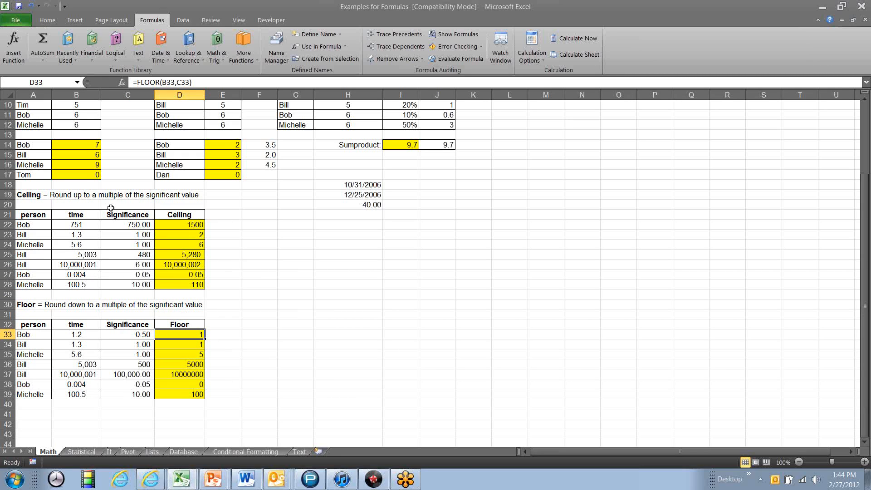
Examine the time, significance and Floor result in row 33 of the Floor table.
key(Left)
key(Left)
key(Left)
key(Right)
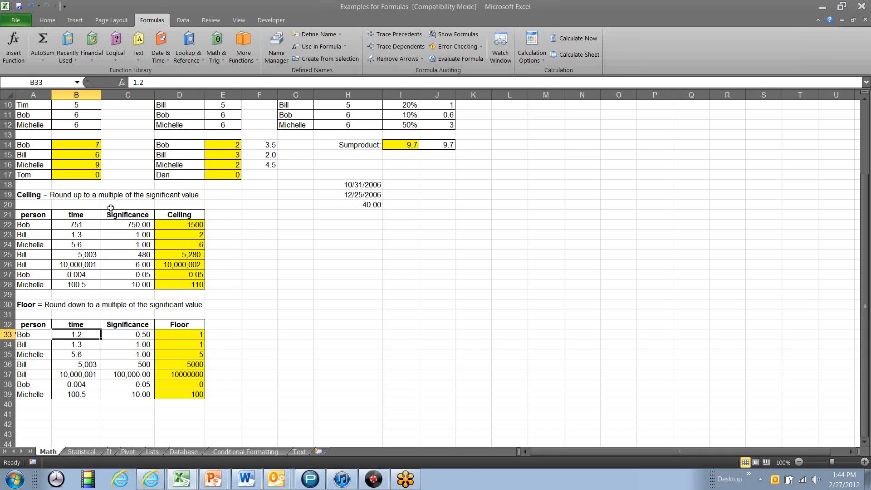
key(Right)
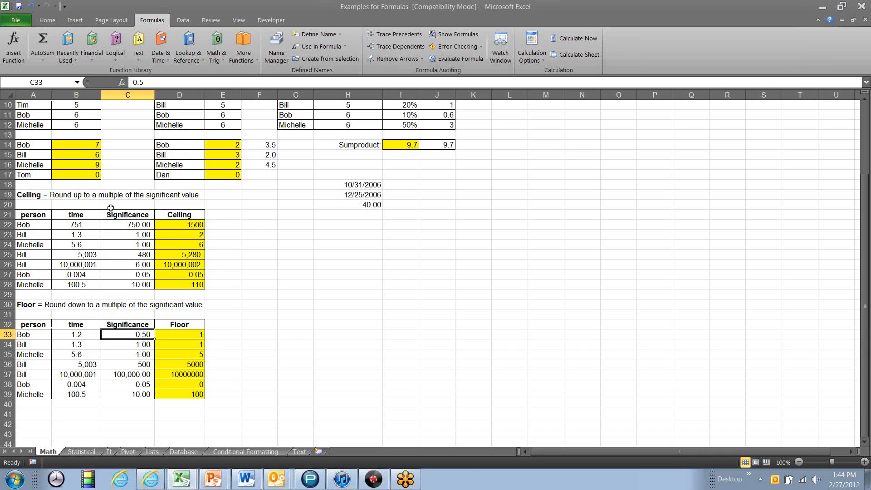
key(Right)
key(Left)
Try significance values of 0.25 and 1.1 in C33 of the Floor table and set it back to 0.5.
text(.25)
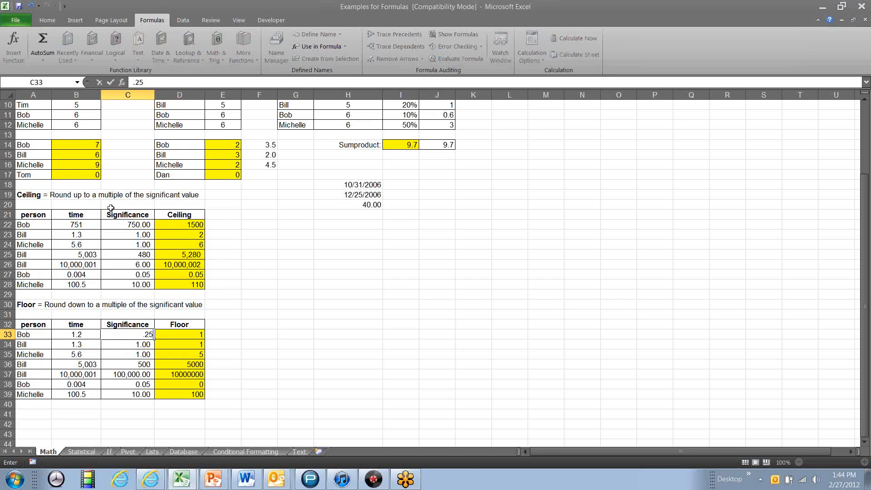
key(Return)
key(Up)
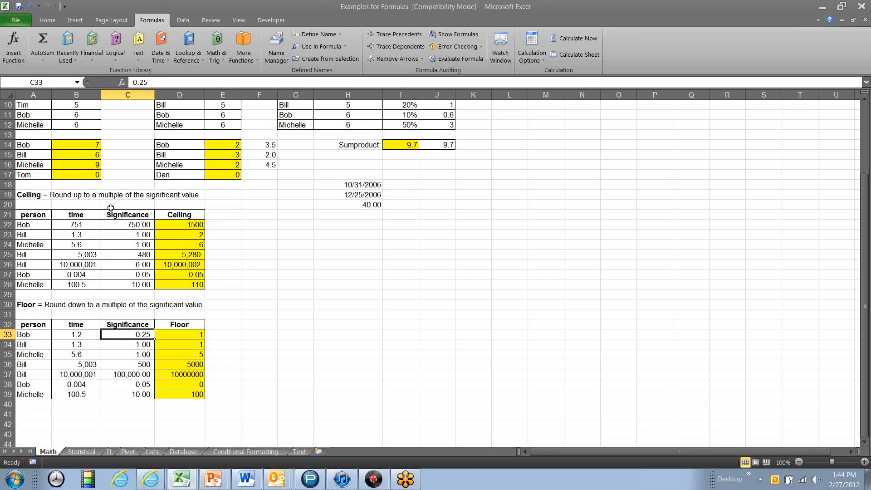
text(1.1)
key(Return)
key(Up)
key(Right)
key(Left)
text(0.5)
key(Return)
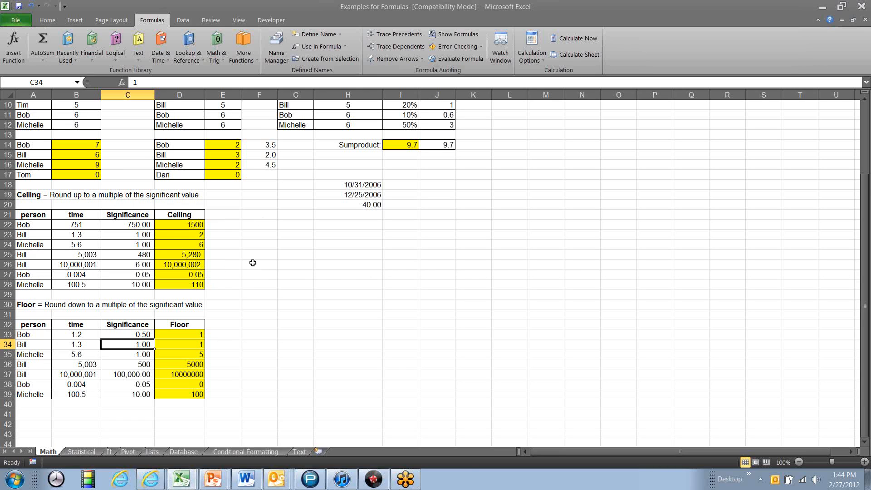
Return to the beginning of the sheet and select the Sumif description in A3.
scroll(252, 263, down, 3)
scroll(253, 262, up, 6)
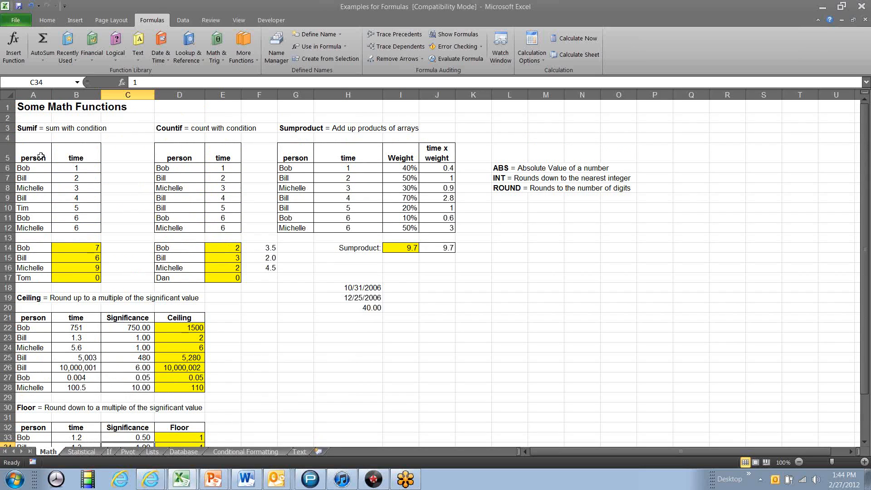
click(31, 131)
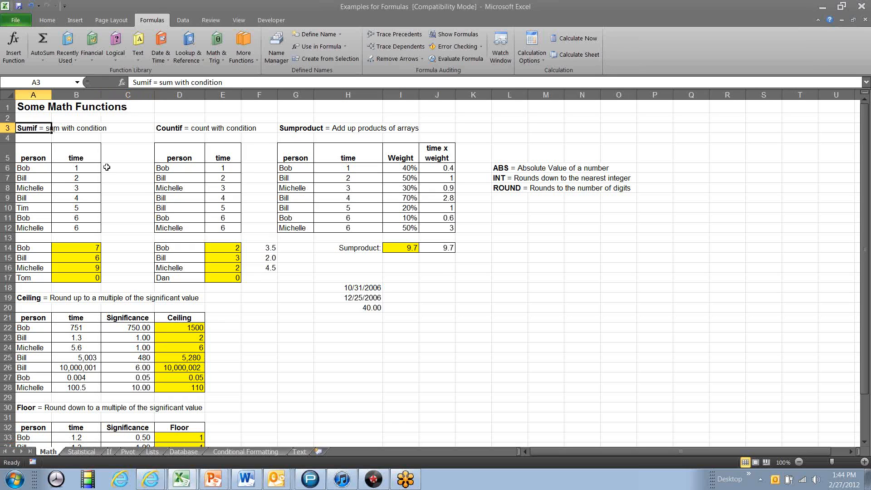
Start a =sumifs( formula in empty cell K20 to view the function's arguments, and cancel the entry.
click(485, 306)
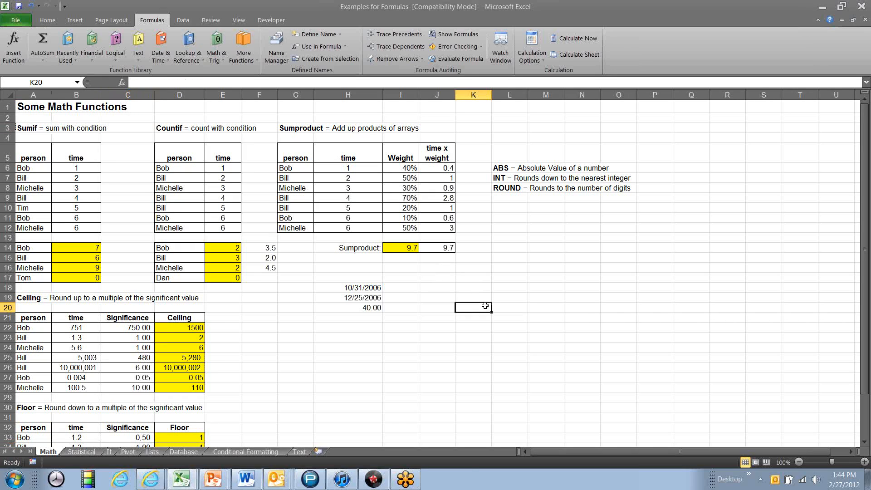
text(sumifs()
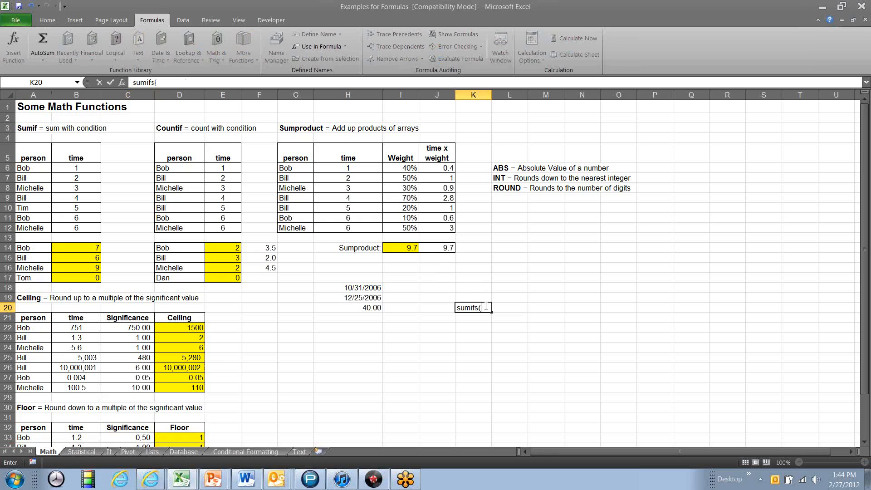
click(133, 83)
text(=)
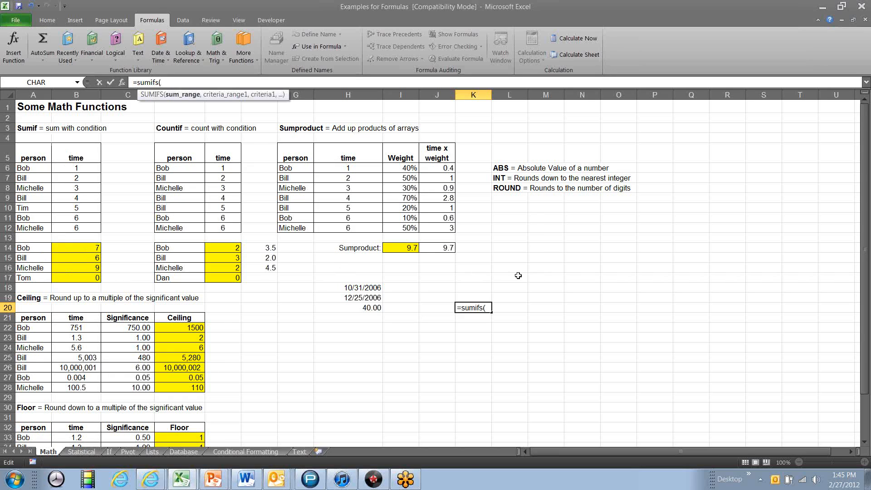
key(Escape)
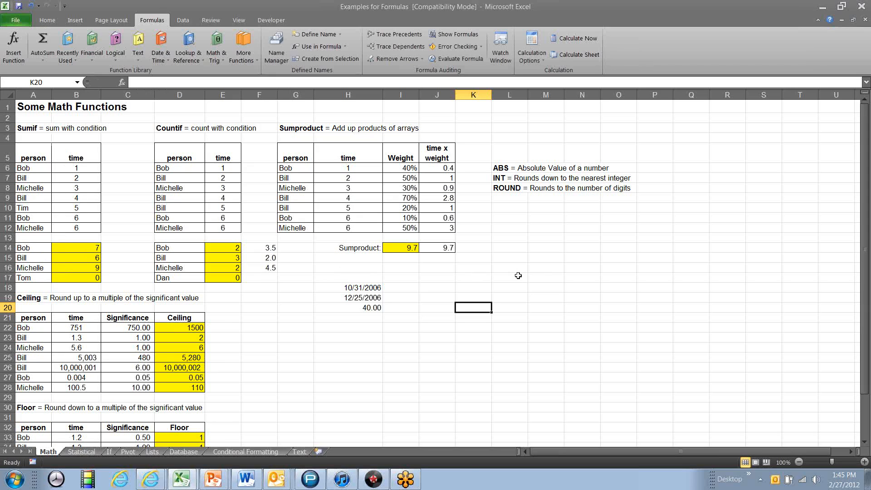
Go back to the Sumif summary and inspect the SUMIF formulas from B16 up to B14.
key(Left)
key(Left)
key(Left)
key(Left)
key(Left)
key(Left)
key(Left)
key(Left)
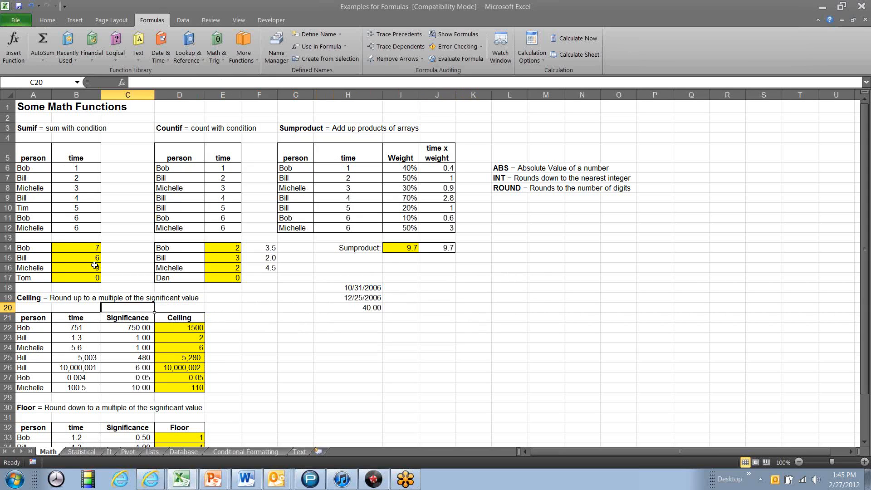
click(94, 265)
key(Up)
key(Up)
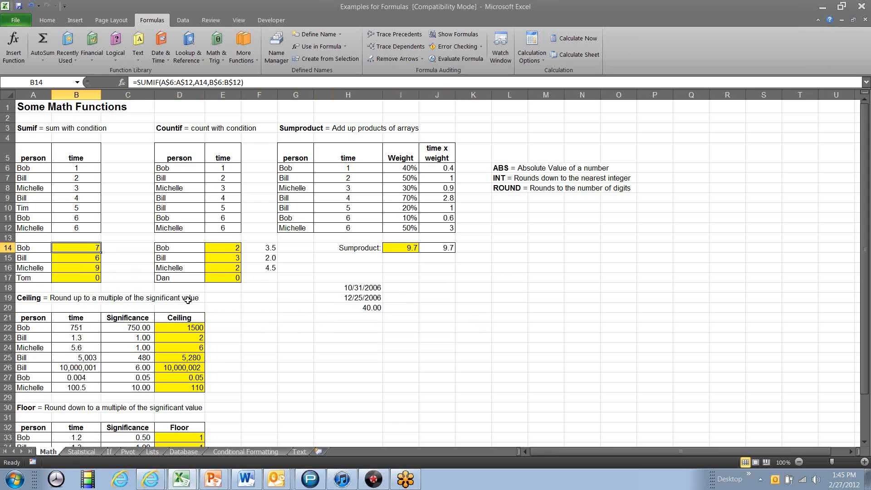
Inspect the remaining Sumif summary formulas down to B17 and select empty cell F22.
key(Down)
key(Down)
key(Down)
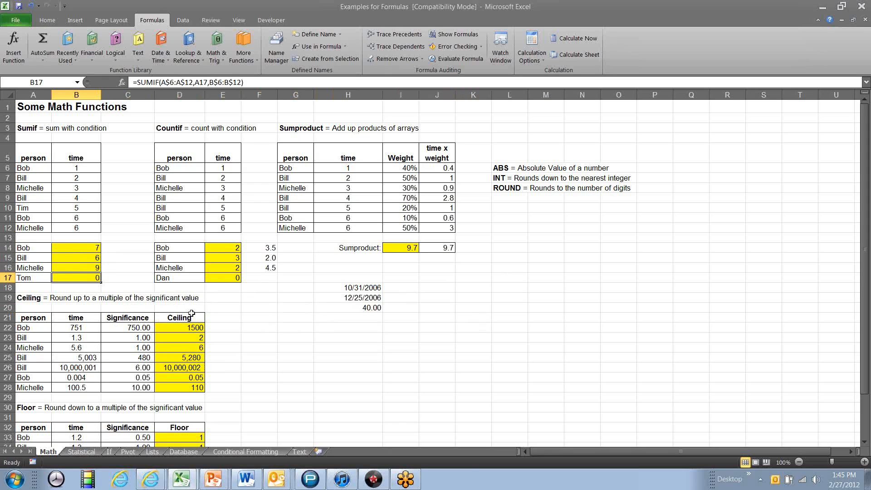
click(247, 327)
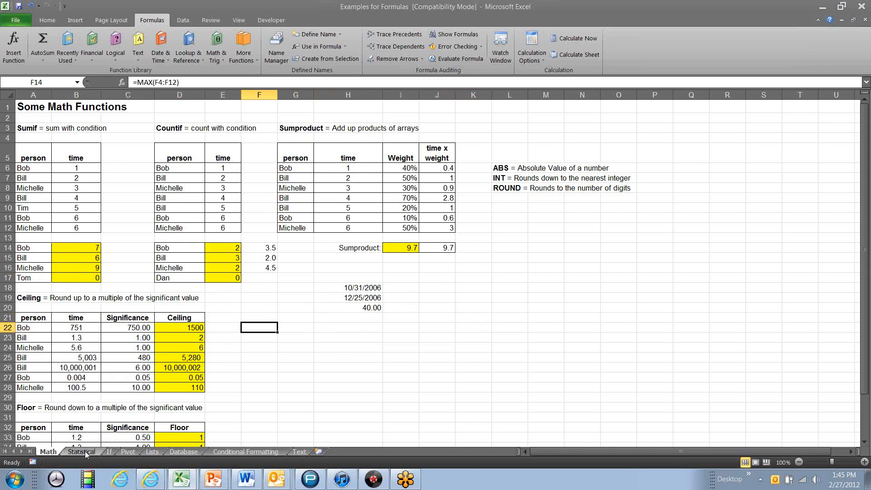
Open the Statistical sheet and inspect the FREQUENCY array formulas in the yellow cells starting at B14.
click(82, 452)
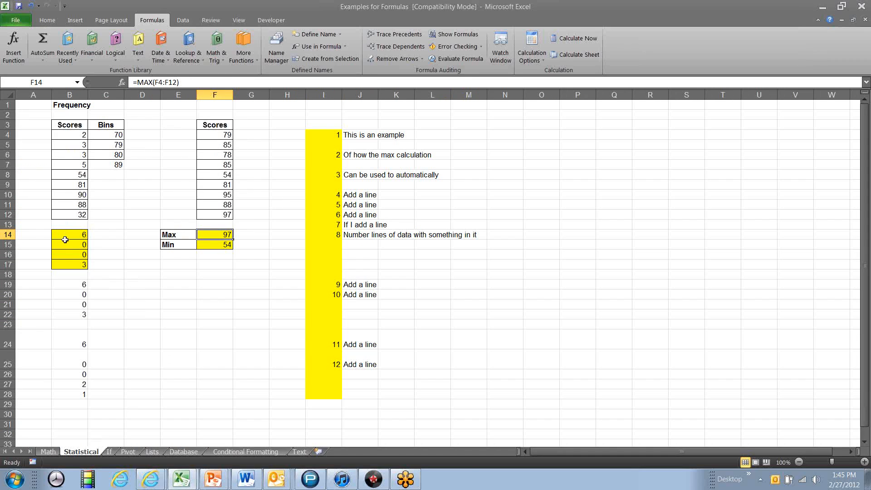
click(65, 236)
key(Down)
key(Down)
key(Down)
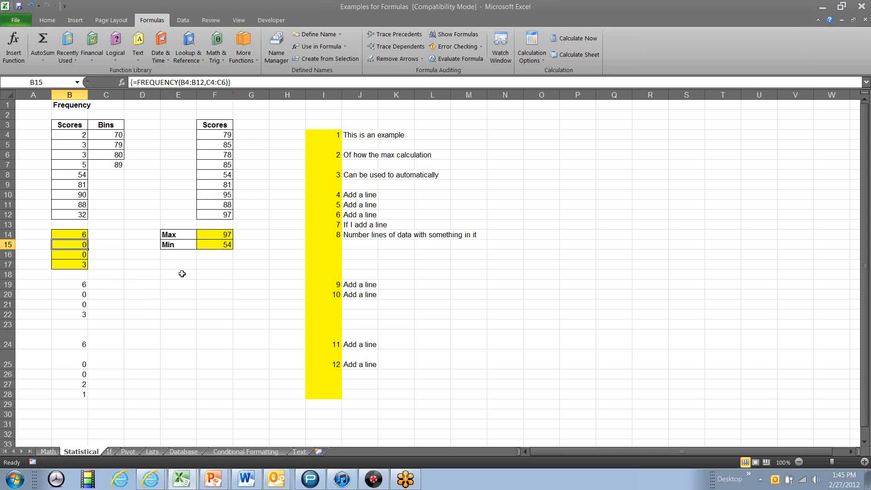
key(Up)
key(Up)
key(Up)
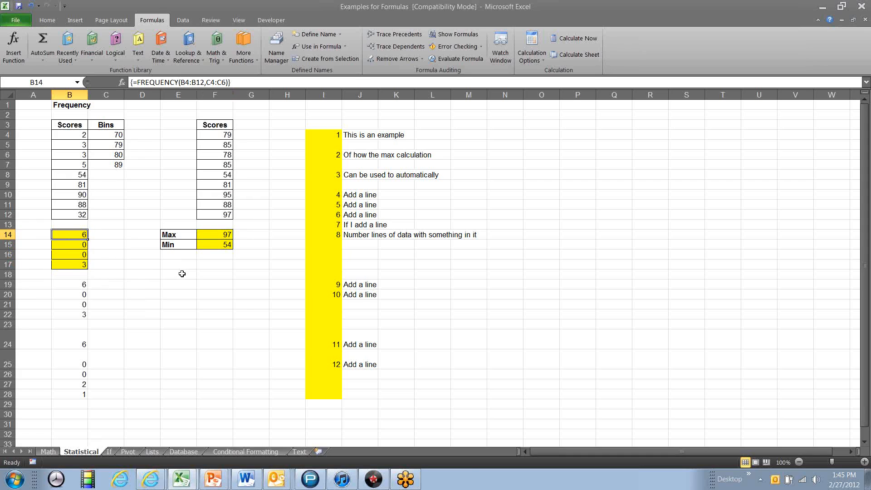
Highlight the Frequency scores, then apply all borders to the Bins values in C4:C7.
drag(77, 135, 108, 215)
drag(109, 136, 113, 165)
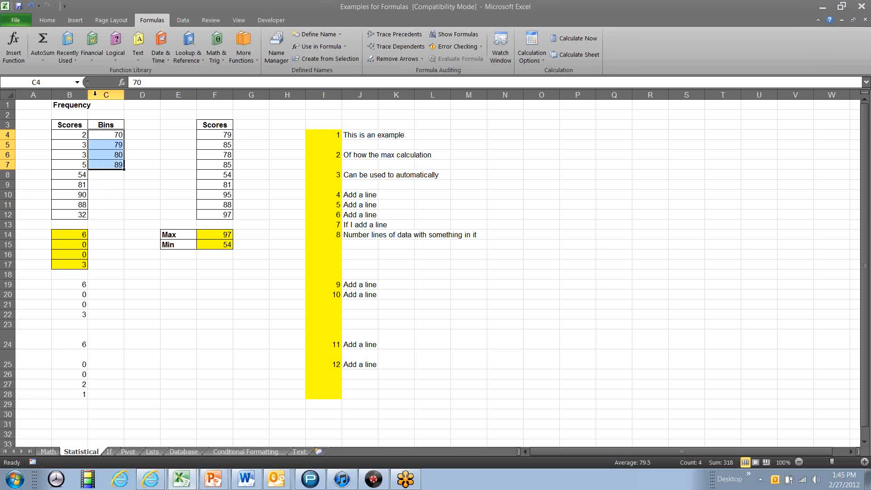
click(48, 20)
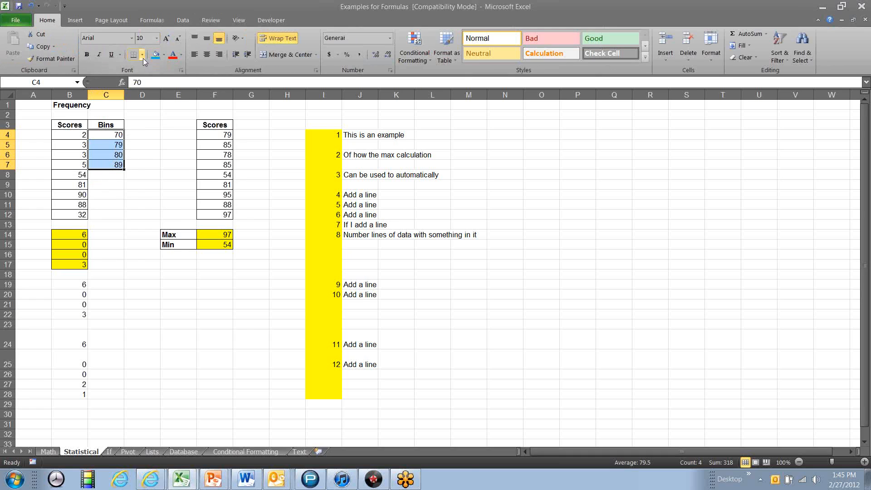
click(142, 55)
click(142, 142)
Review the FREQUENCY result cells from B15 down to B18 and return to the array formula in B14.
click(73, 243)
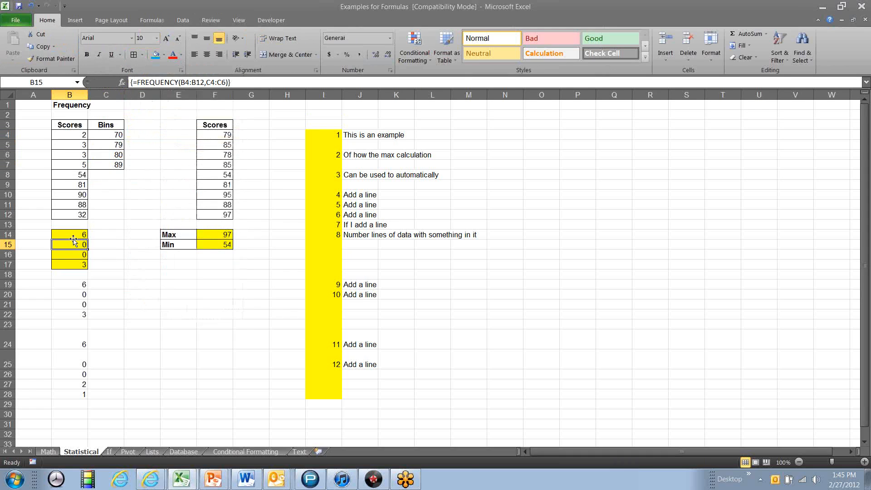
key(Down)
key(Down)
key(Down)
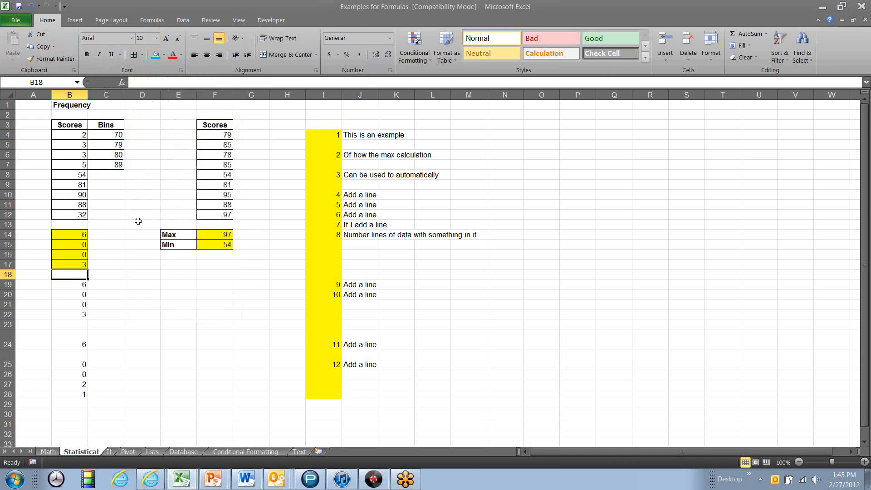
key(Up)
key(Up)
key(Up)
key(Up)
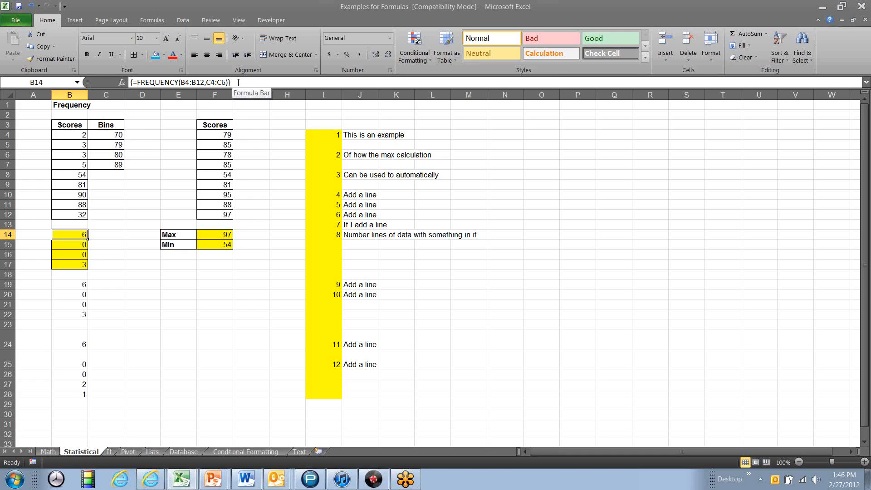
Inspect the MAX formula in F14 and the MIN formula in F15.
click(224, 234)
key(Down)
key(Up)
key(Left)
key(Right)
key(Down)
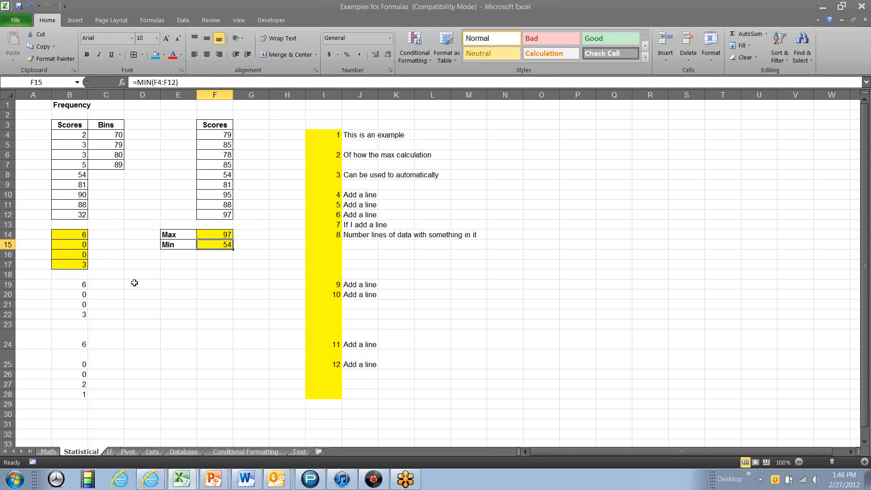
Examine the IF and MAX line-numbering formulas going down and back up the yellow cells of column I.
click(328, 144)
key(Down)
key(Down)
key(Down)
key(Down)
key(Down)
key(Down)
key(Down)
key(Down)
key(Down)
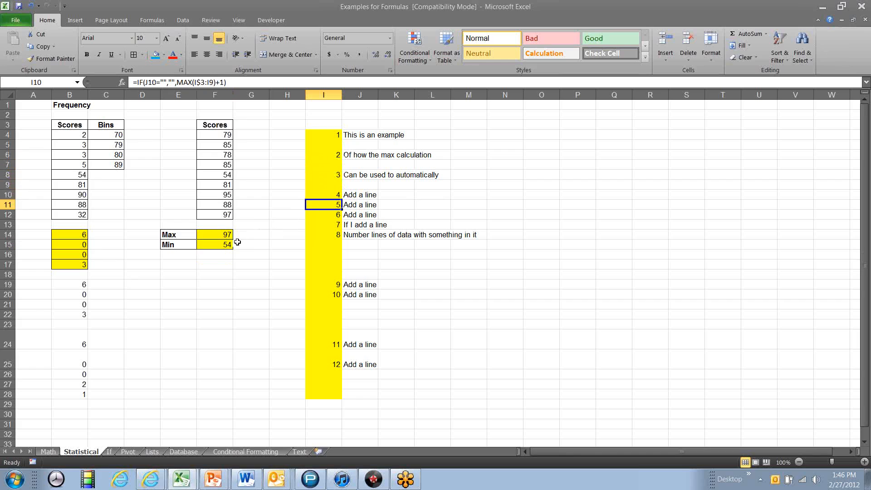
key(Up)
key(Up)
key(Up)
key(Up)
key(Up)
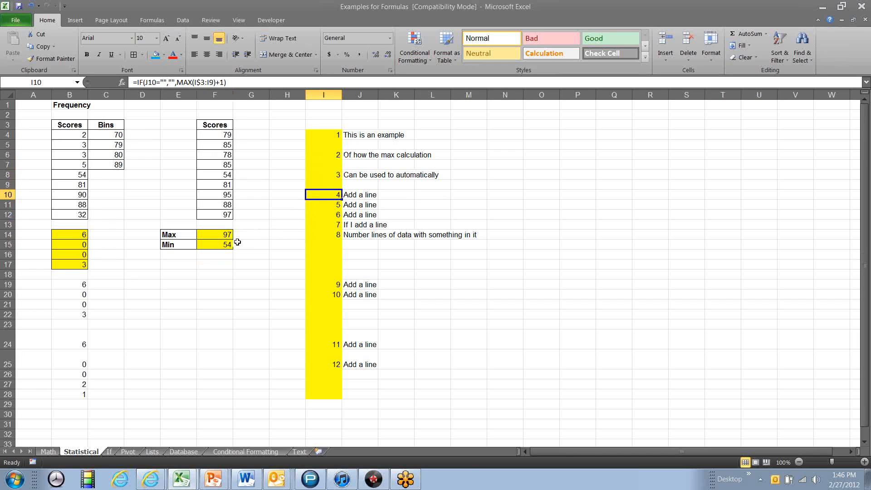
key(Up)
key(Up)
Continue down column I and compare the numbering formula in I15 with blank cell J15.
key(Down)
key(Down)
key(Down)
key(Down)
key(Down)
key(Down)
key(Down)
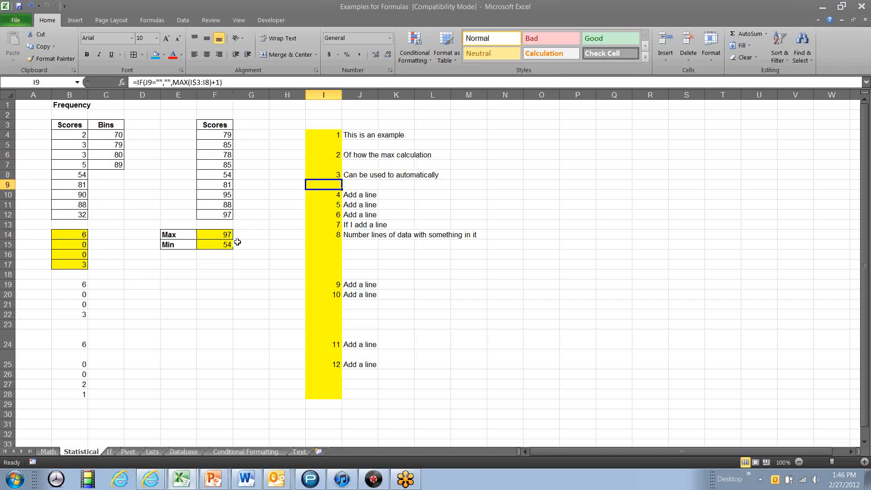
key(Right)
key(Left)
key(Down)
key(Right)
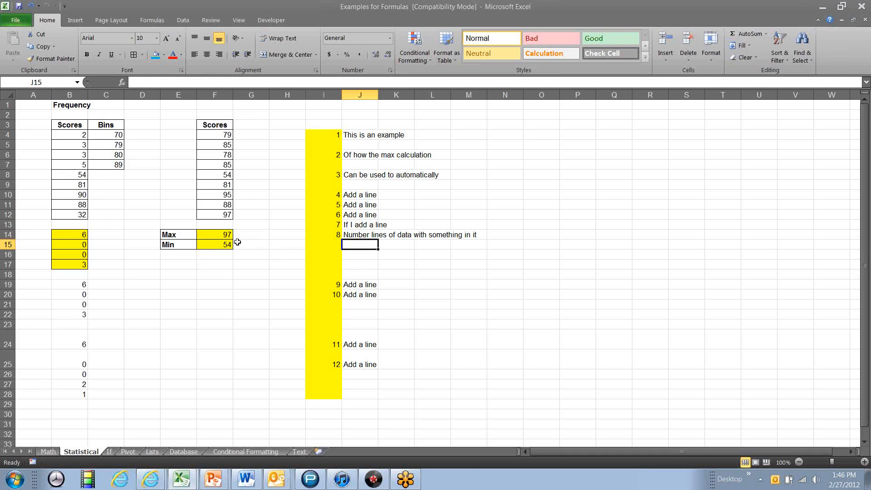
key(Left)
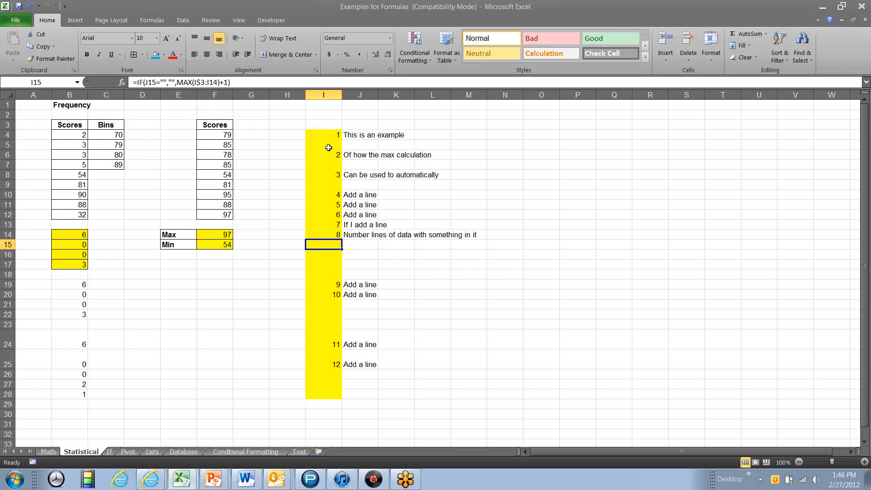
Enter "Add a line" in J16 and check the numbering formula beside it in I16.
key(Down)
key(Right)
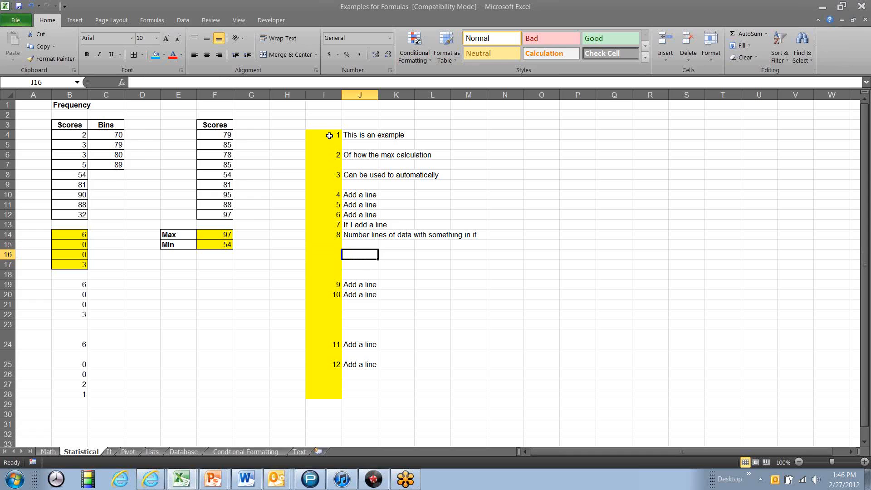
text(Add a line)
key(Return)
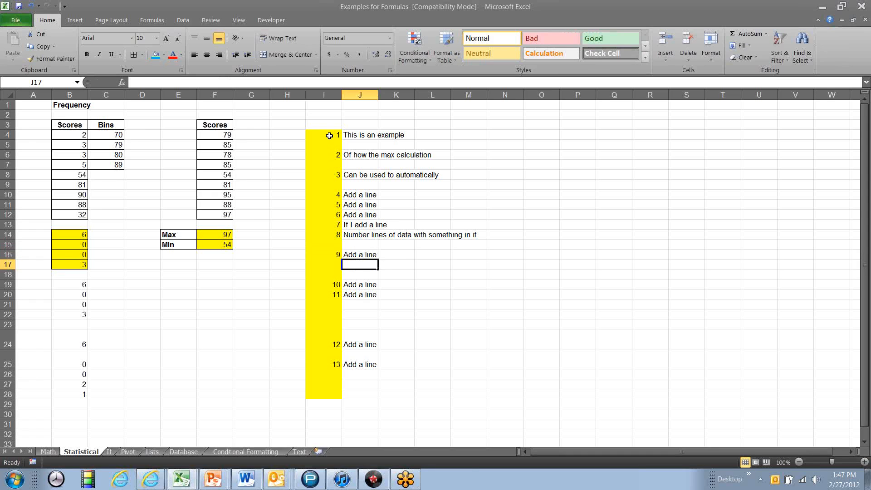
key(Up)
key(Left)
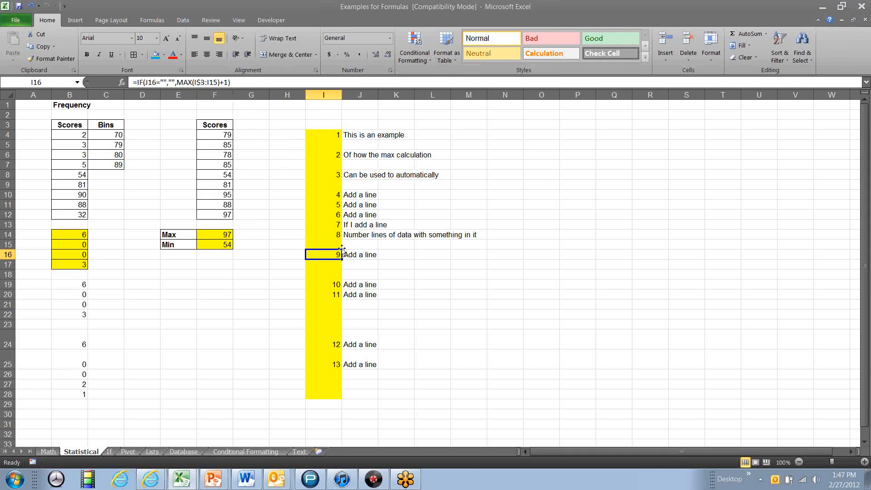
Fill the numbering formula in column I down to row 36 and enter "Add a line" in J28.
click(331, 384)
drag(342, 389, 340, 418)
click(368, 363)
key(Up)
key(Up)
key(Up)
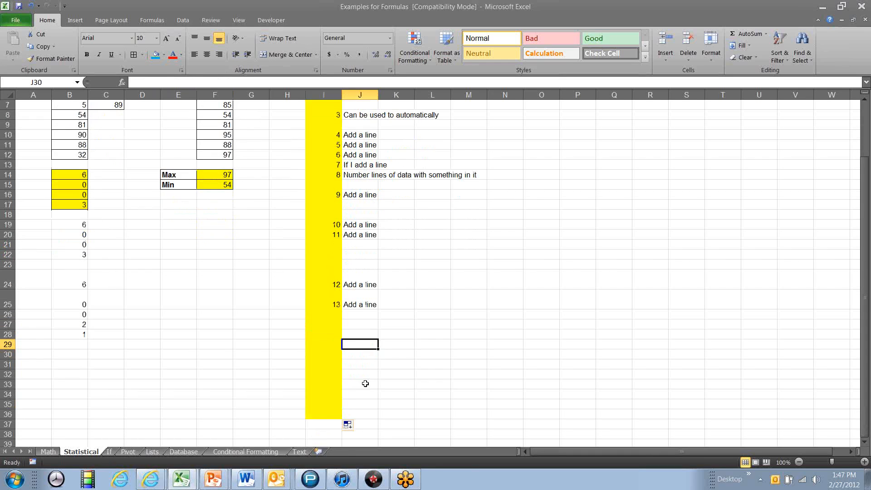
text(Add a line)
key(Return)
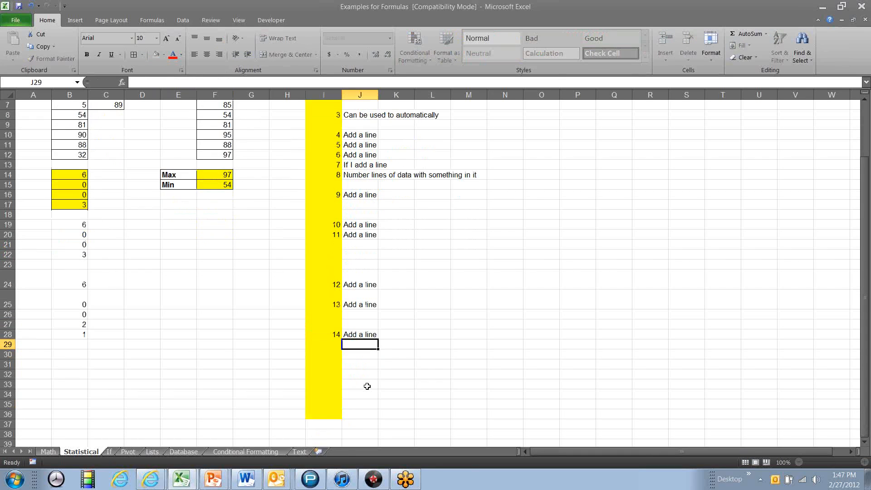
Enter "This is a test" in J31 and check the numbering formula beside it in I31.
key(Down)
key(Down)
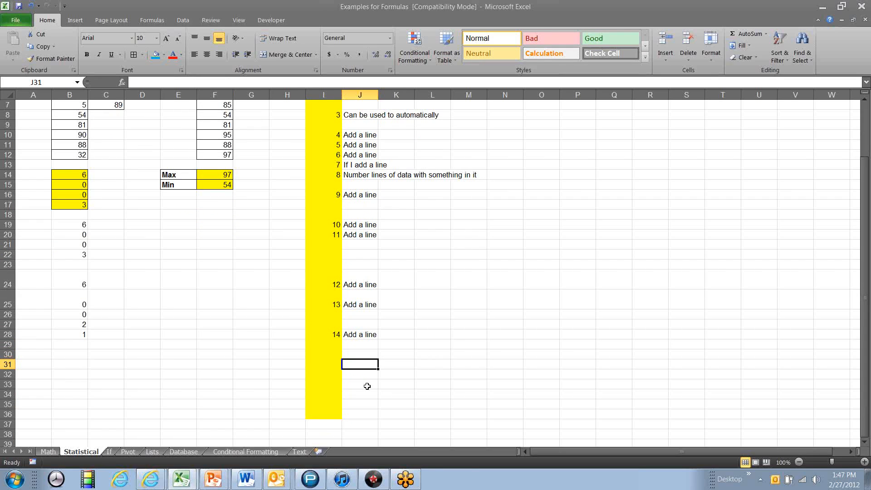
text(This is a test)
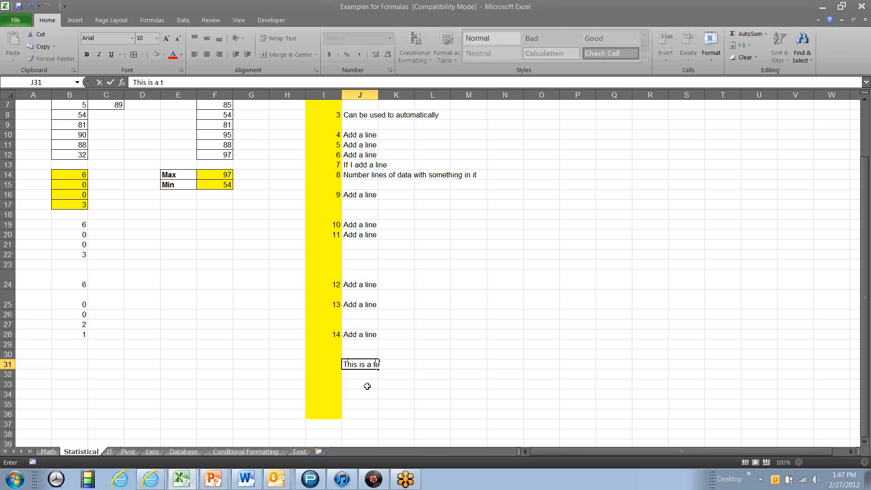
key(Return)
key(Up)
key(Left)
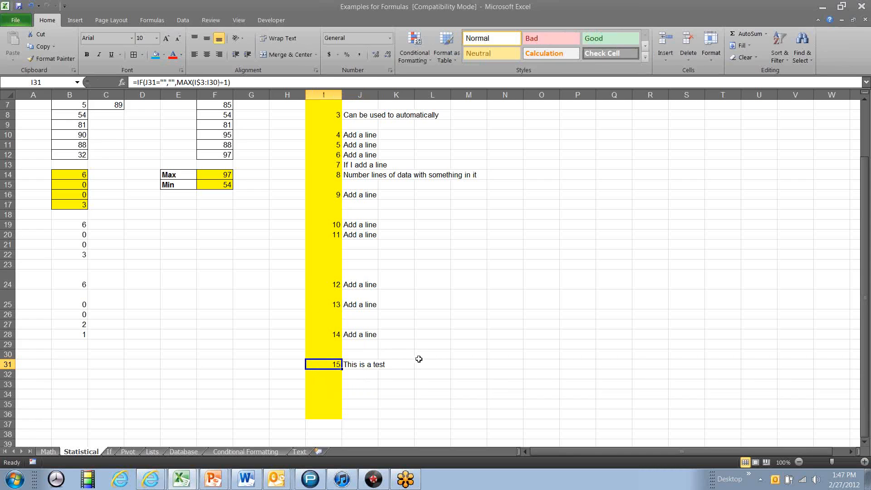
key(Right)
key(Up)
key(Up)
key(Up)
key(Up)
key(Down)
key(Down)
key(Down)
key(Down)
key(Down)
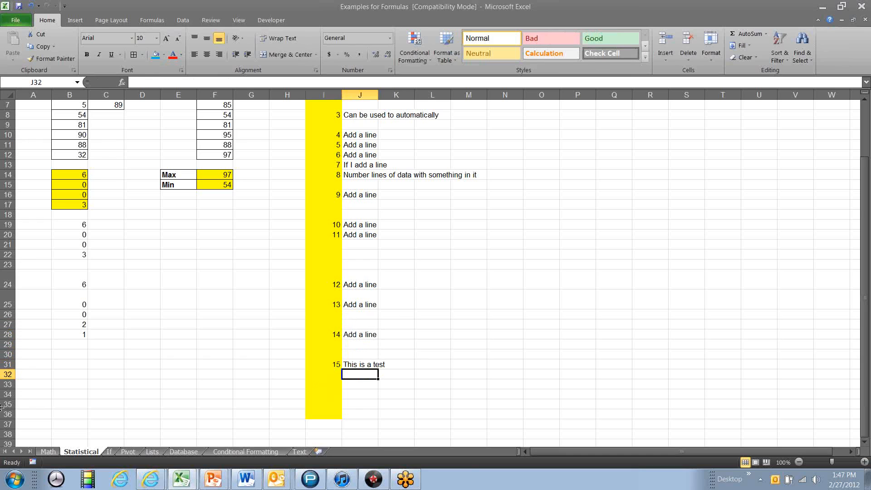
Open the If sheet and inspect the Cumulative Hours IF formulas from D5 down to D12.
click(109, 452)
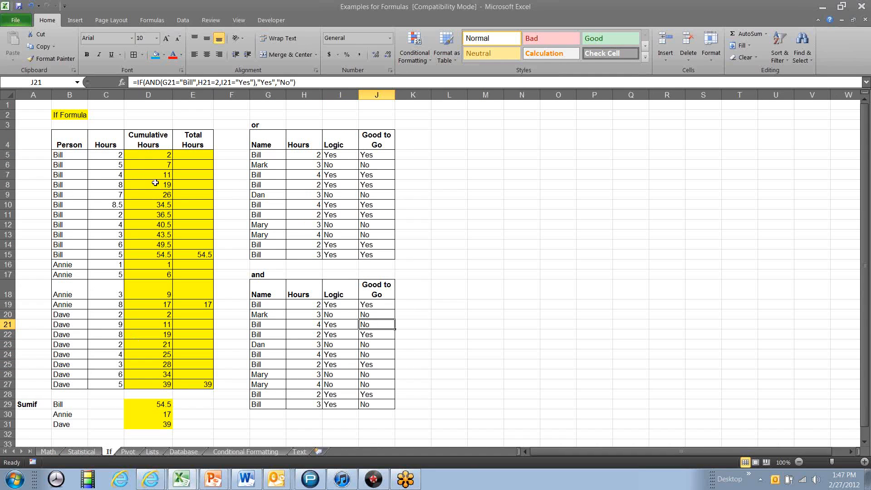
click(144, 156)
key(Down)
key(Down)
key(Down)
key(Down)
key(Down)
key(Down)
key(Down)
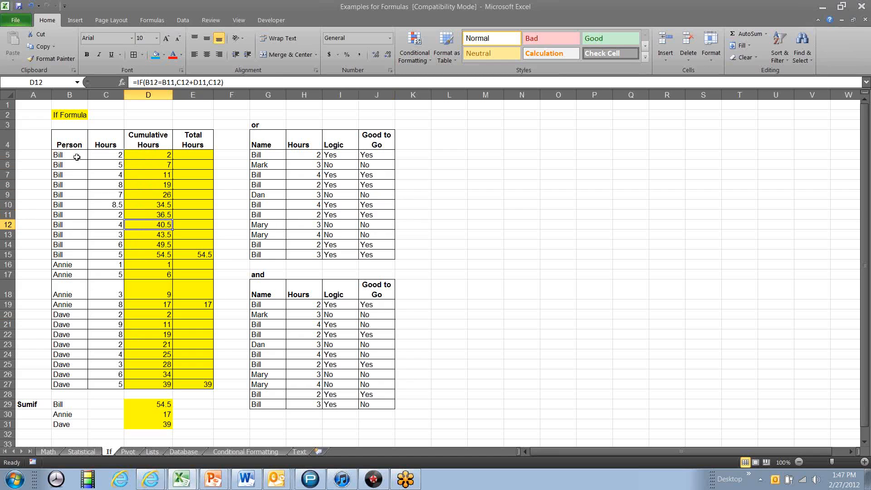
Highlight the first person's Cumulative Hours values and return to the nested IF formula in D5.
drag(156, 153, 143, 250)
click(150, 185)
key(Up)
key(Up)
key(Up)
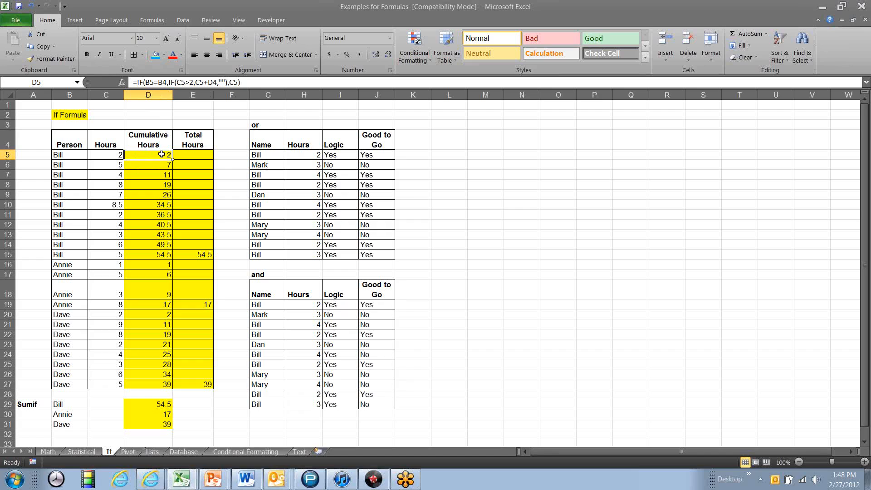
Go down the Cumulative Hours formulas to D15 and compare that formula with the person and hours in row 15.
key(Down)
key(Down)
key(Down)
key(Down)
key(Down)
key(Down)
key(Down)
key(Down)
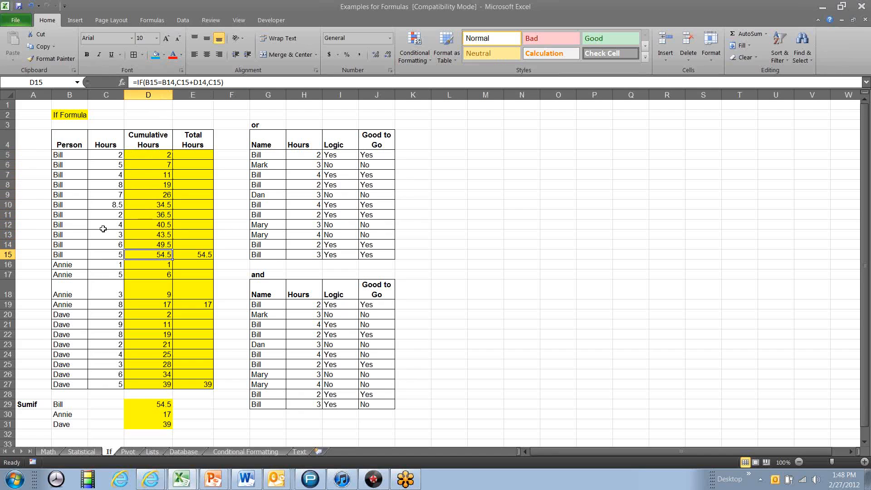
key(Left)
key(Left)
key(Right)
key(Right)
key(Left)
key(Right)
Examine the Cumulative Hours formulas in the second person's rows, starting at D16.
key(Down)
key(Down)
key(Down)
key(Down)
key(Down)
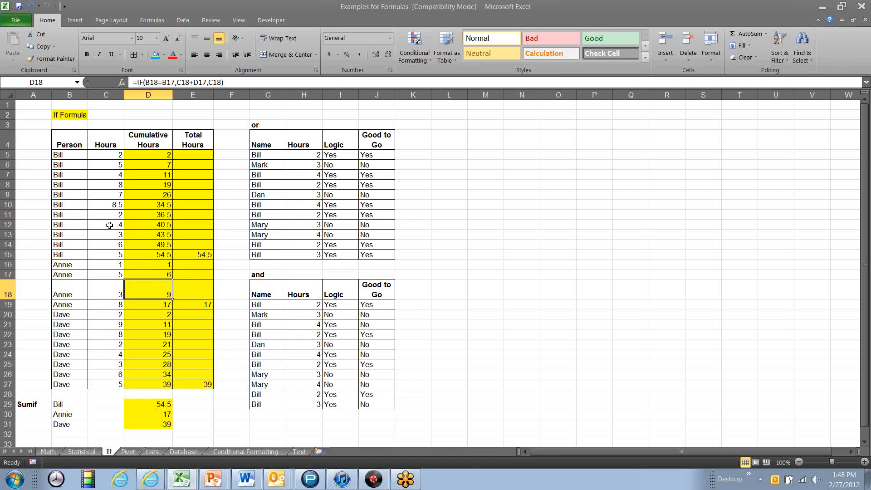
Change the person in B15 to the same name as in B16.
key(Left)
key(Left)
key(Up)
key(Up)
key(Up)
key(Up)
key(Up)
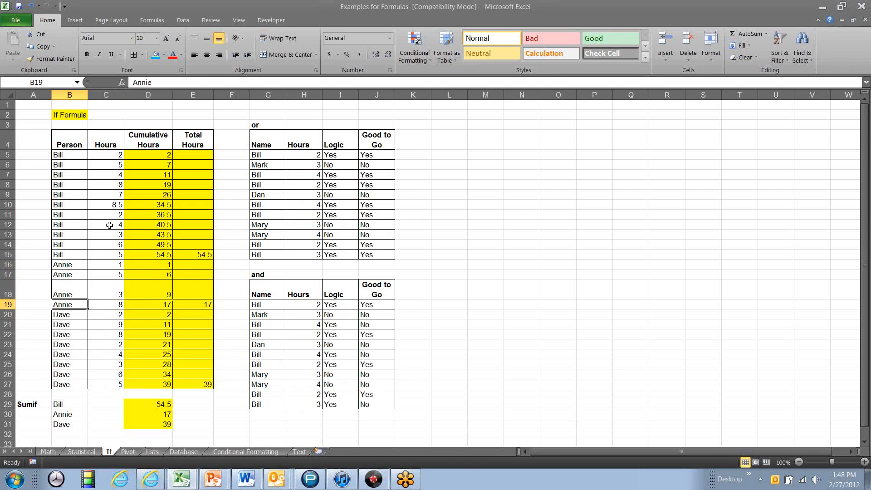
text(Annu)
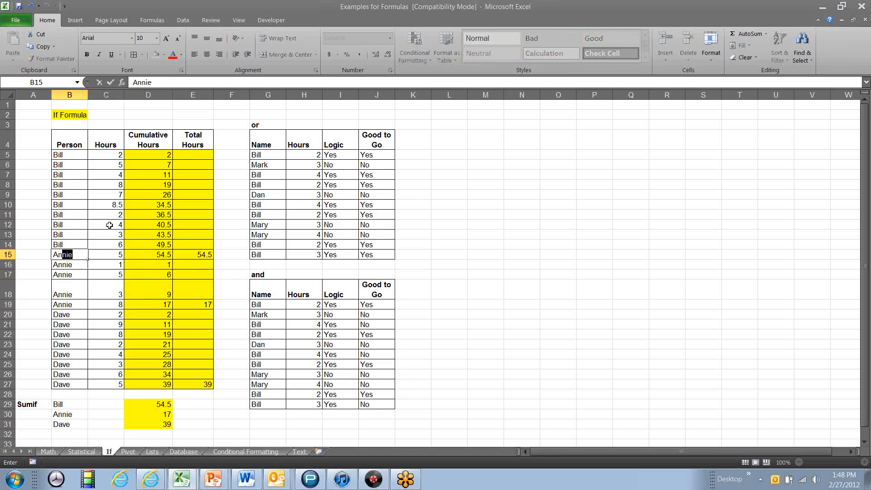
text(ie)
key(Return)
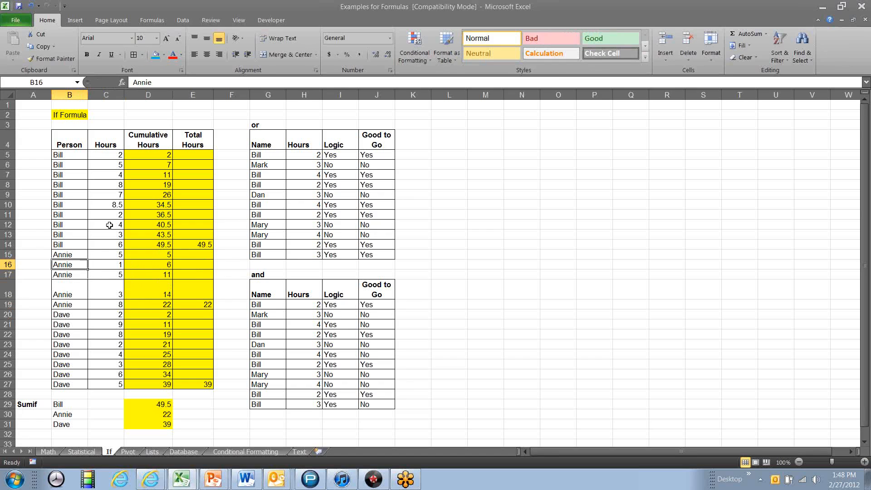
Check the Cumulative Hours IF formula in D15 and return to the person in B15.
key(Right)
key(Right)
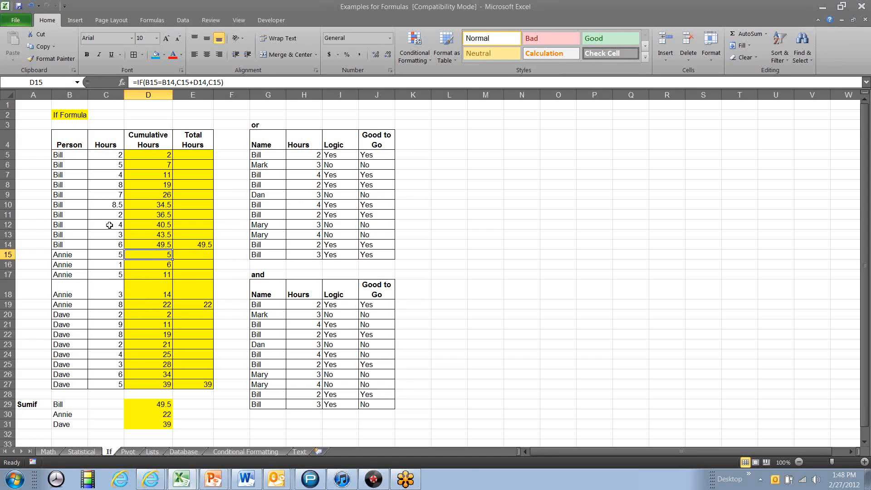
key(Left)
key(Left)
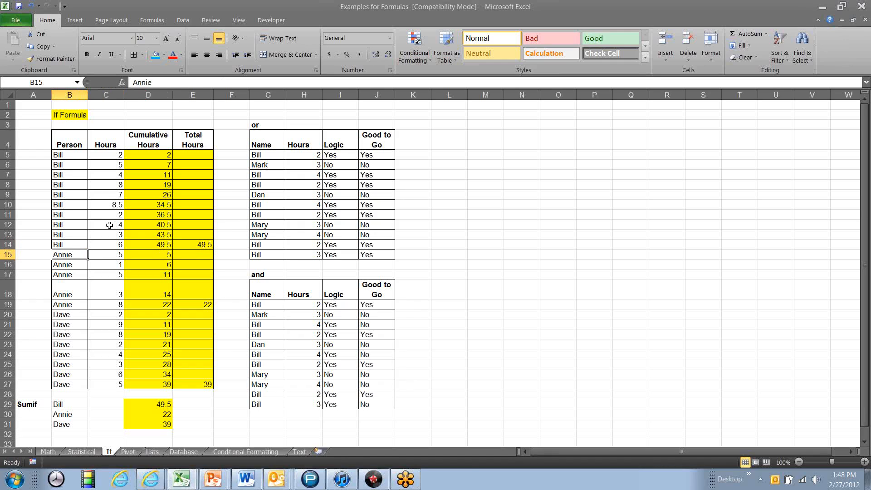
Check the Total Hours IF formula in E14, on the first person's last row.
key(Right)
key(Right)
key(Up)
key(Right)
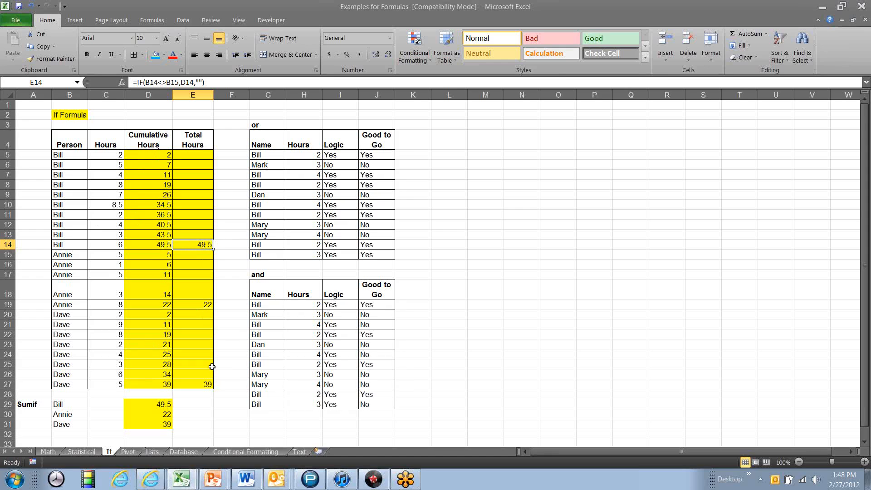
Examine the SUMIF formula in D29 with its criterion in B29, and compare the Cumulative Hours column with the sums in D29:D31.
click(143, 405)
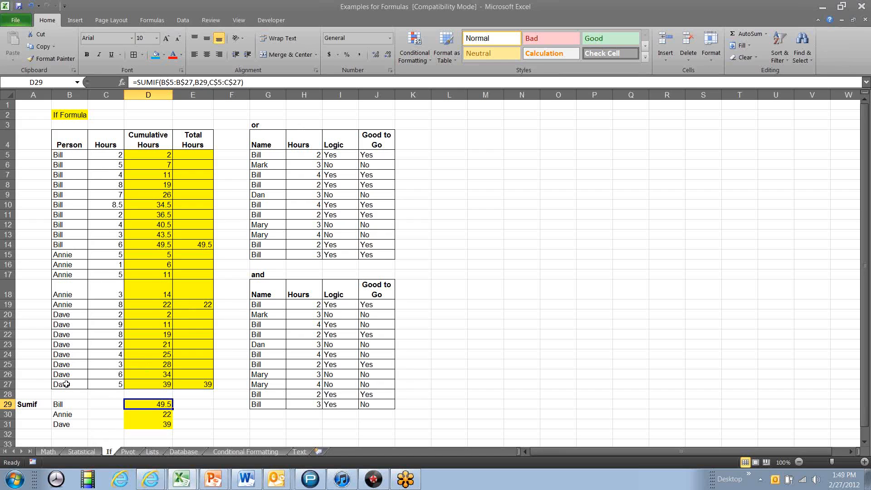
click(65, 405)
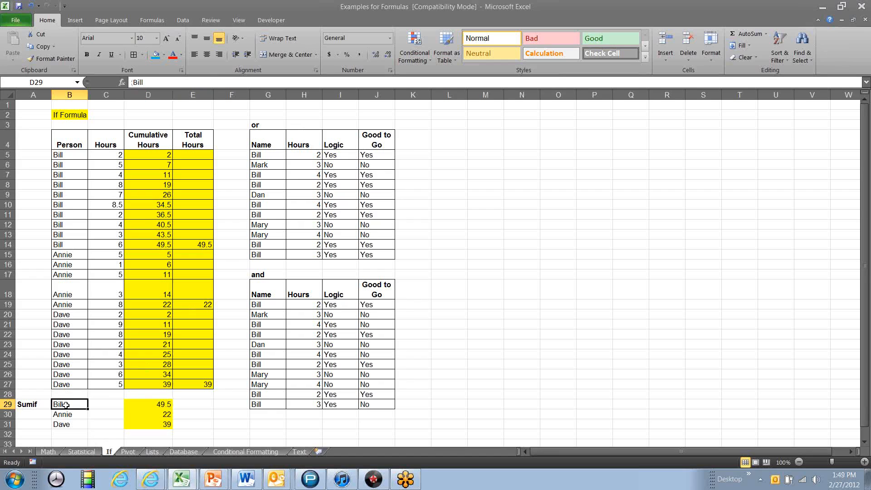
click(154, 403)
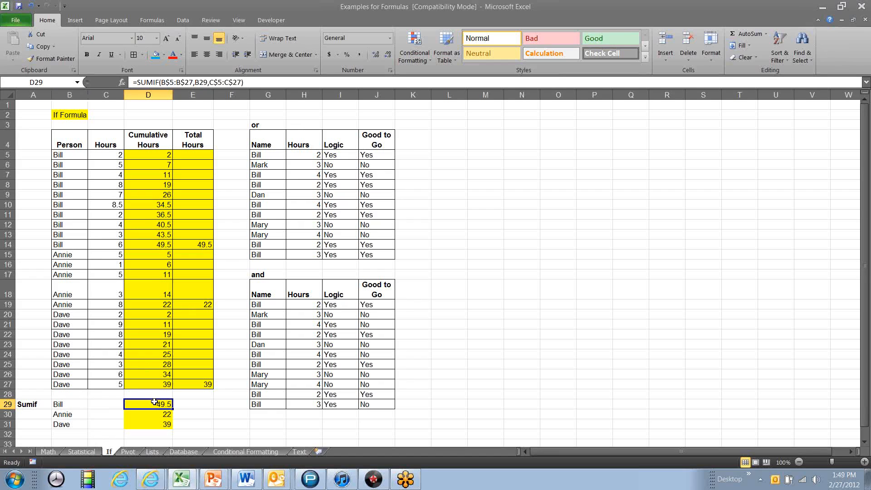
drag(147, 153, 144, 383)
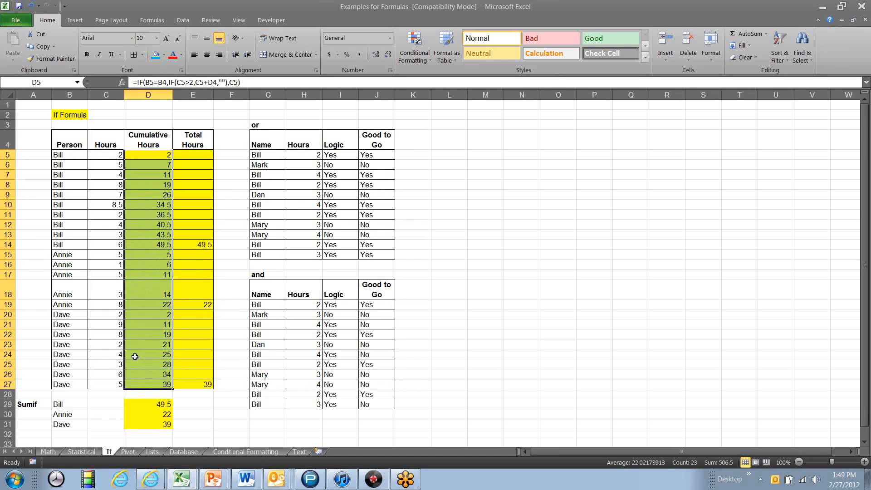
drag(146, 405, 146, 425)
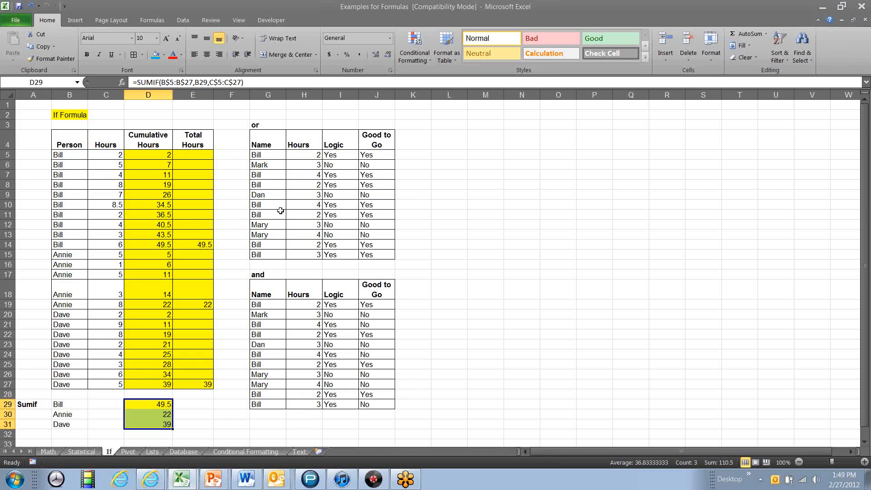
Go across the first row of the "or" table and examine the IF/OR formula in J5.
click(267, 185)
key(Up)
key(Up)
key(Up)
key(Right)
key(Right)
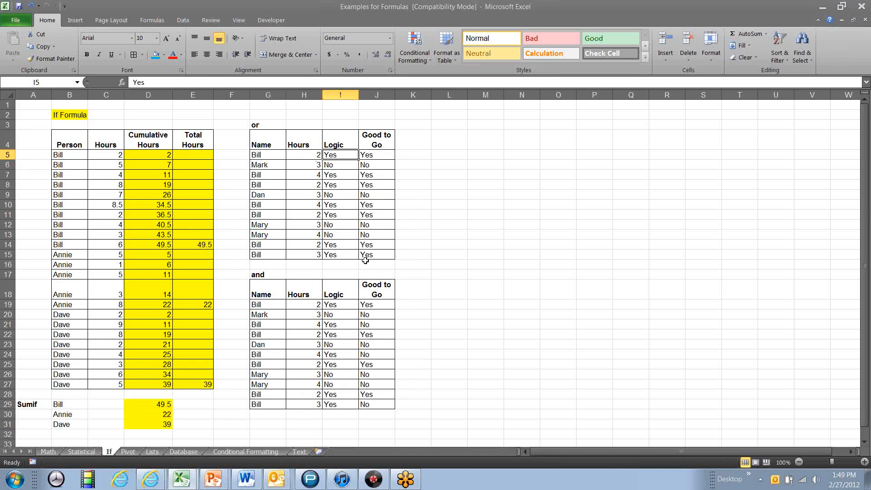
key(Right)
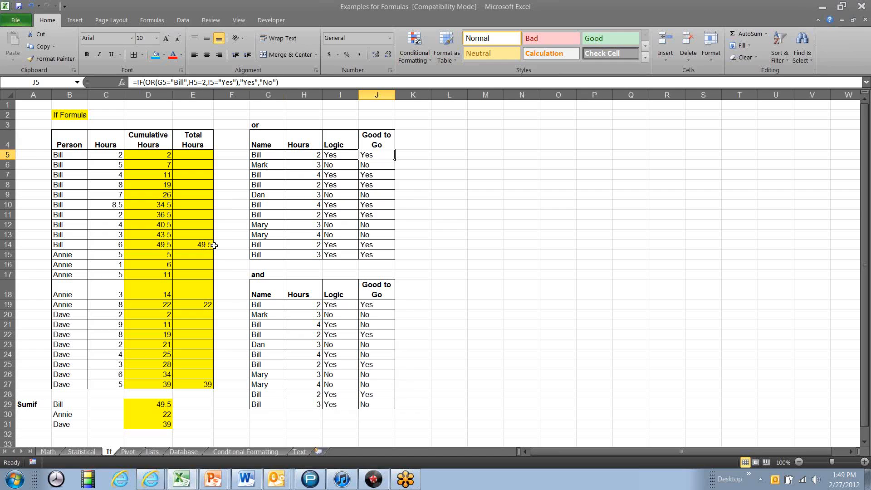
Re-enter Yes as the Logic value in I5 of the "or" table.
key(Left)
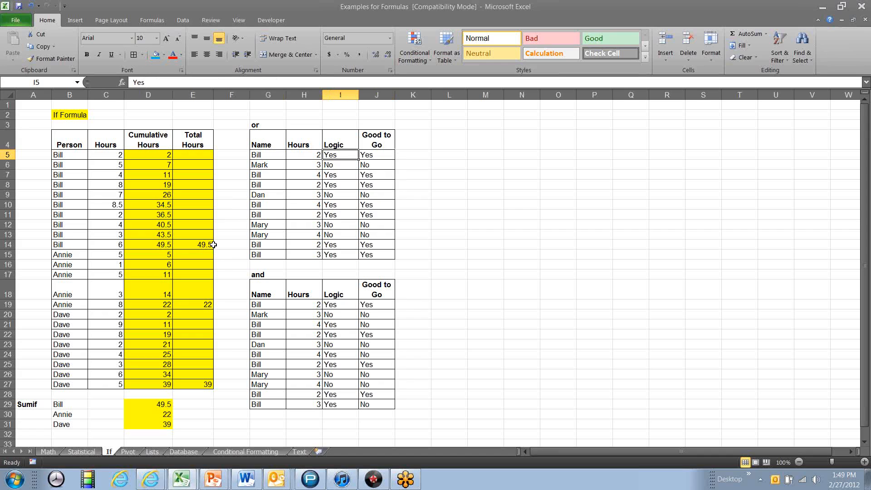
key(Down)
key(Left)
key(Right)
text(Yes)
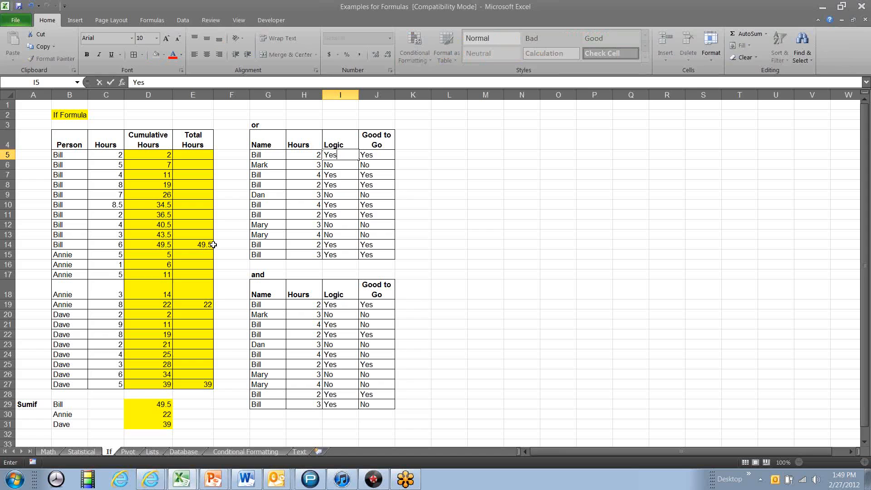
key(Return)
key(Up)
Change row 5 of the "or" table to a different person's name, 1 hour and Logic No, and check the formula in J5.
key(Left)
key(Left)
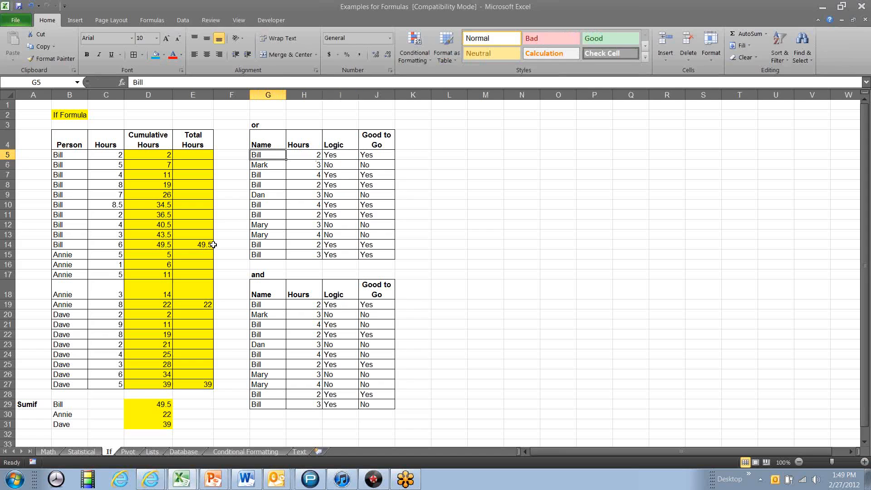
text(Dan)
key(Return)
key(Up)
key(Right)
text(1)
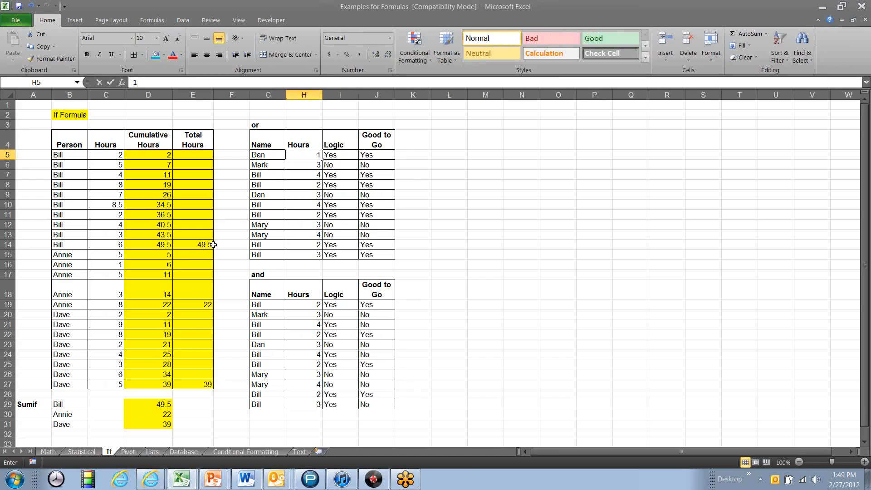
key(Tab)
key(Down)
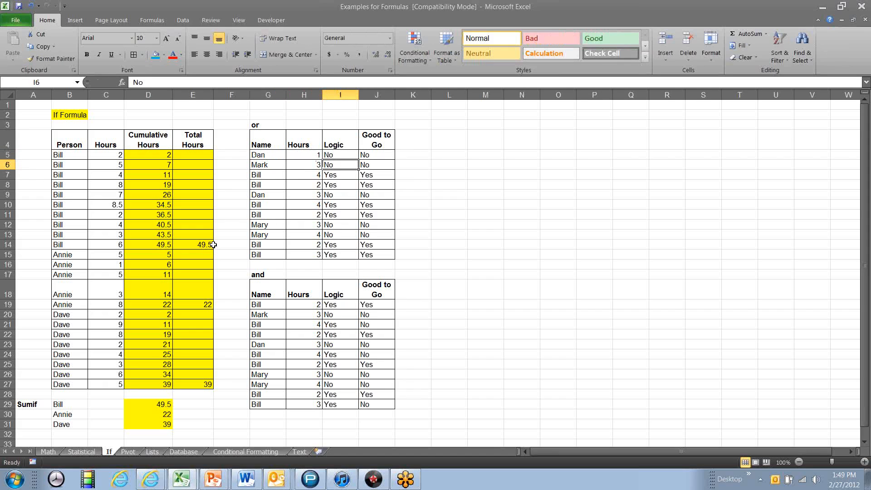
key(Up)
key(Right)
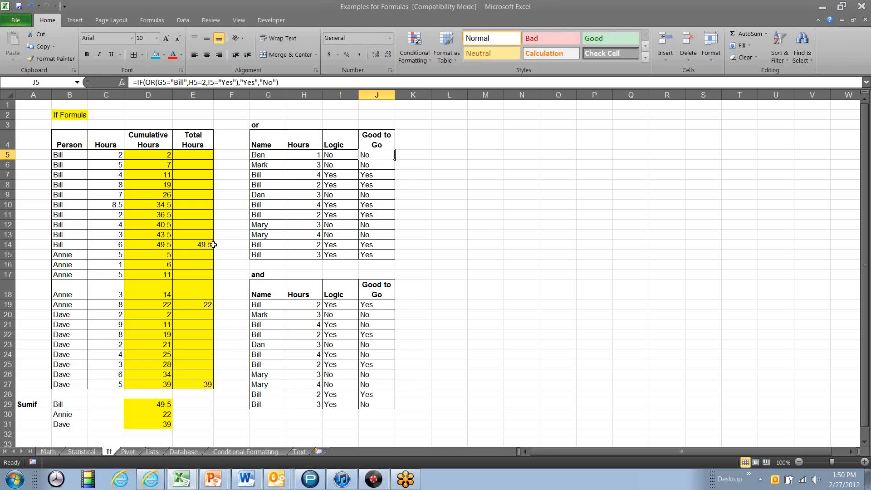
Go down the Hours values of the "or" table and examine the IF/AND formula in J19 of the "and" table.
key(Left)
key(Left)
key(Down)
key(Down)
key(Down)
key(Down)
key(Down)
key(Down)
key(Down)
key(Down)
key(Down)
click(374, 304)
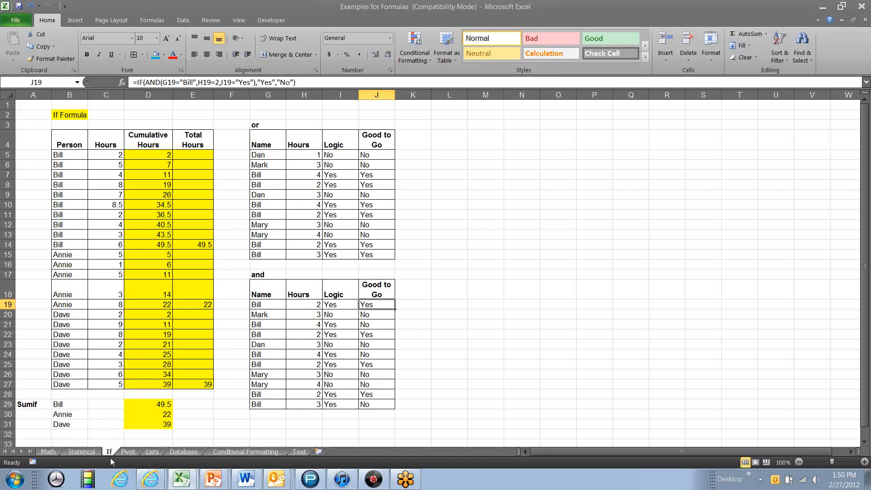
Switch to the Pivot sheet and select the source data table C3:F13, including its headers.
click(128, 452)
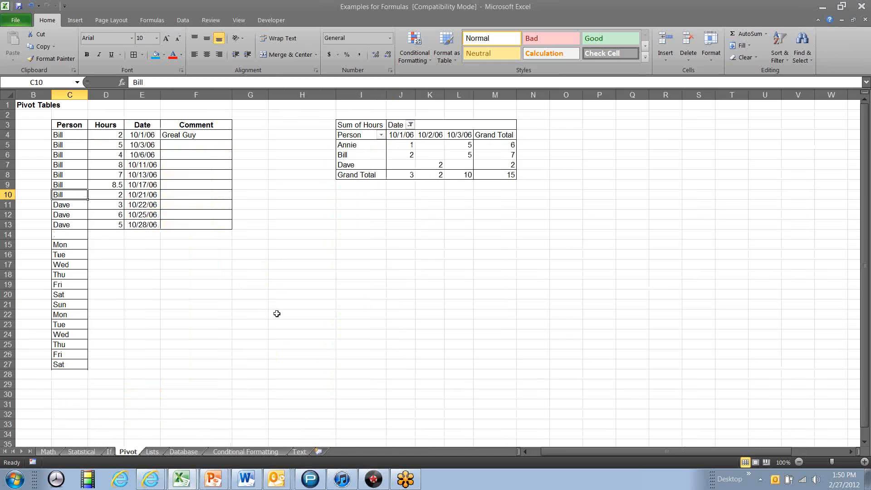
key(Up)
key(Up)
key(Up)
key(Up)
key(Up)
key(Up)
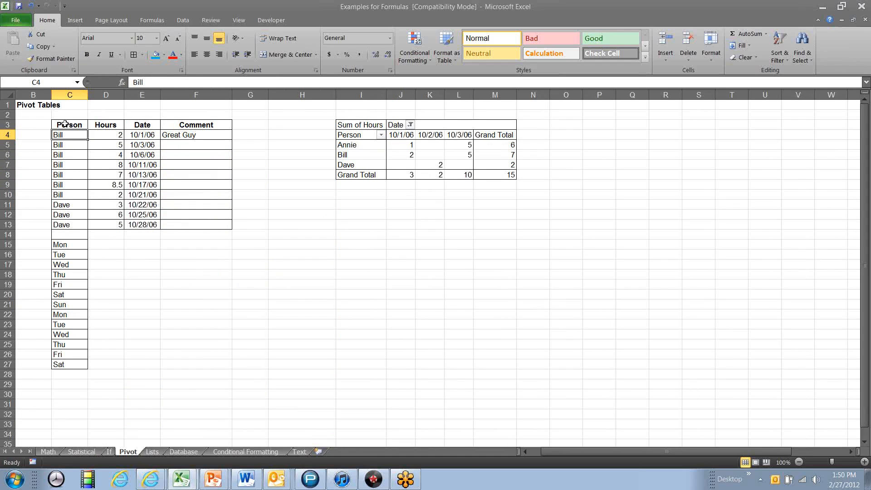
drag(65, 123, 197, 220)
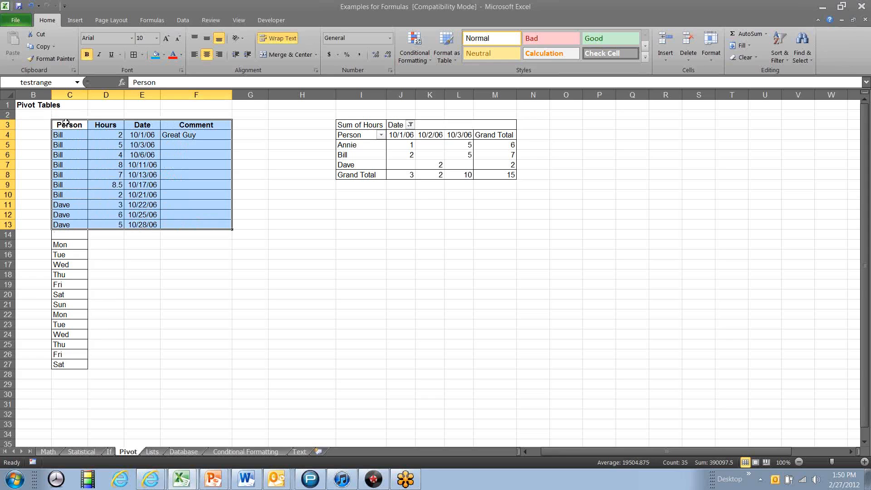
Go through the source table's column headers in row 3: Person, Hours, Date and Comment.
drag(68, 126, 184, 126)
drag(69, 125, 152, 141)
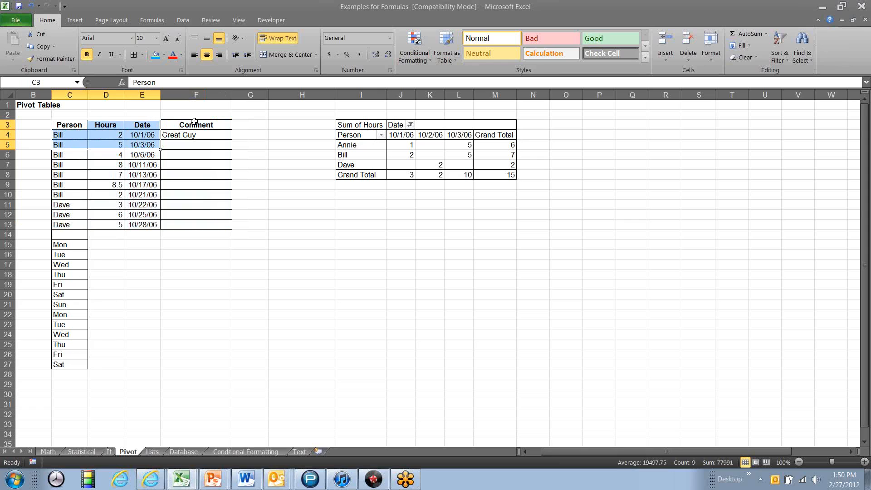
click(65, 123)
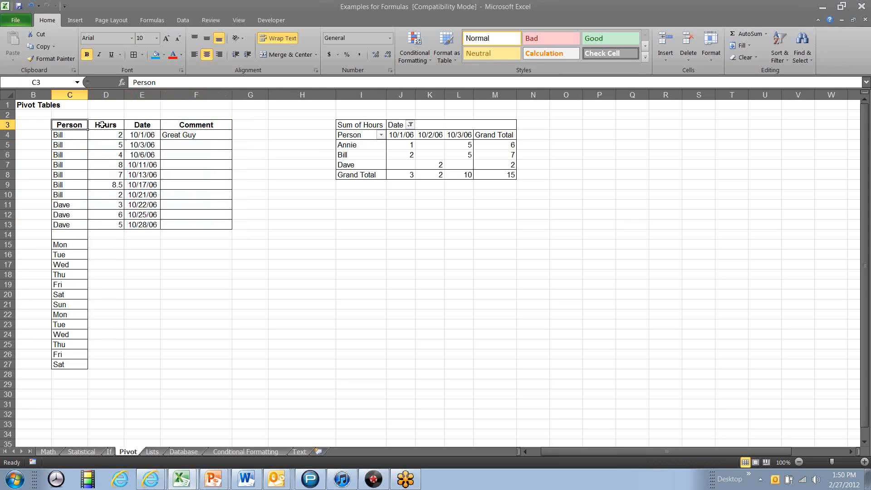
key(Right)
key(Right)
key(Right)
Create a PivotTable from C3:F13 on the existing Pivot worksheet, located at I13.
drag(66, 123, 193, 223)
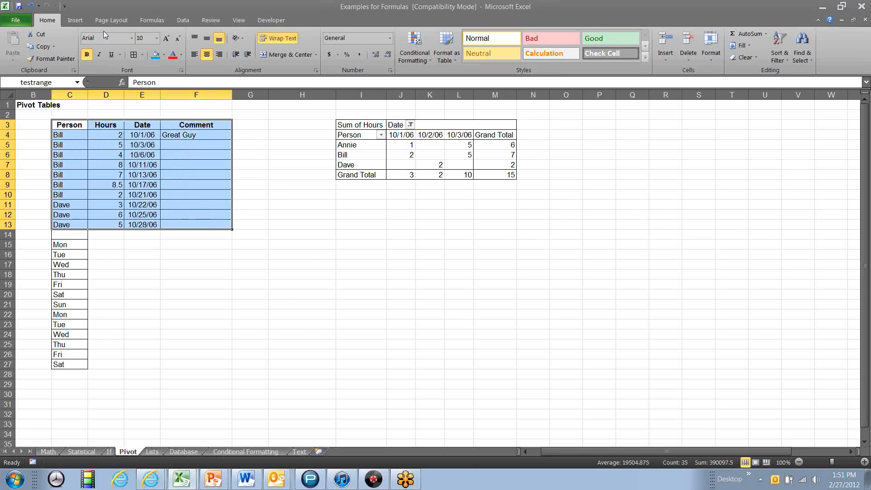
click(74, 21)
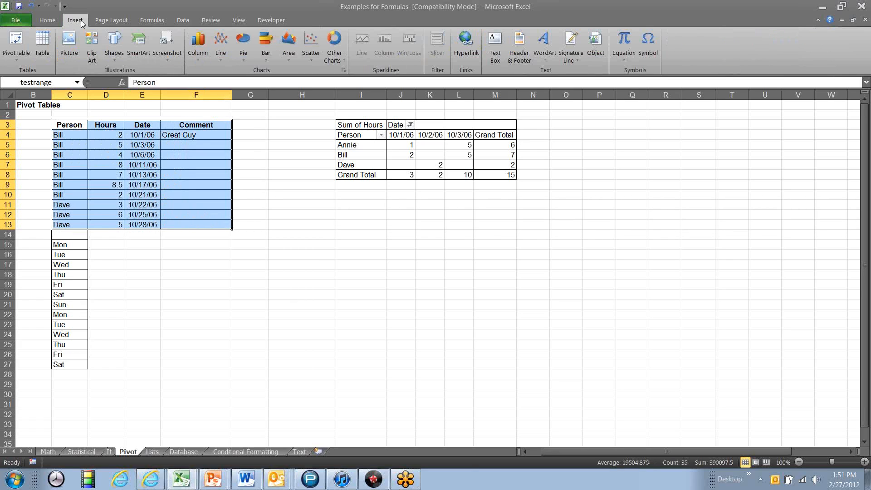
click(15, 61)
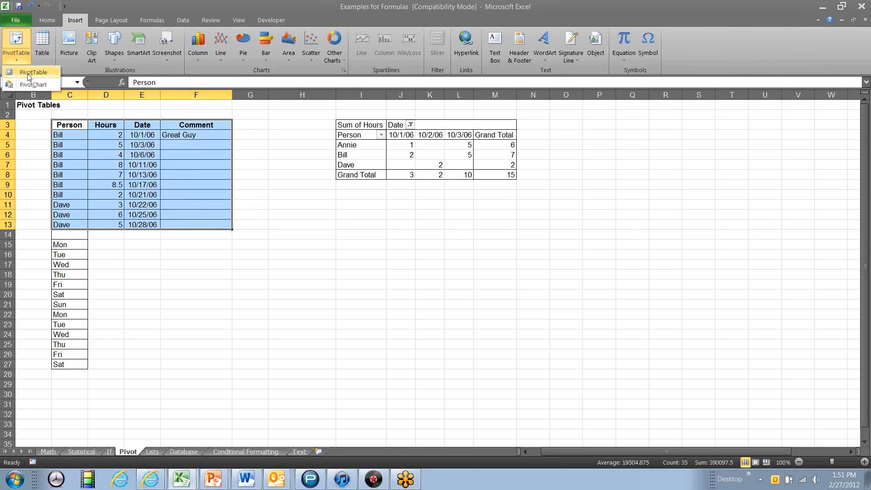
click(28, 74)
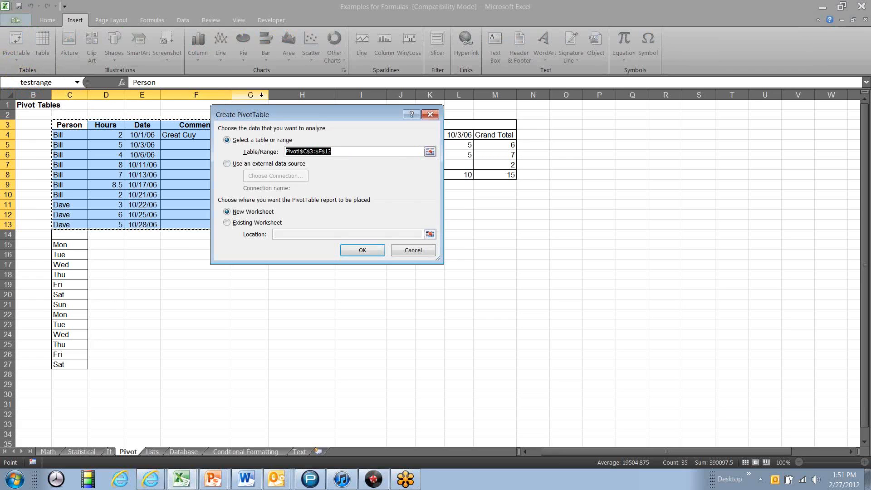
drag(275, 117, 614, 127)
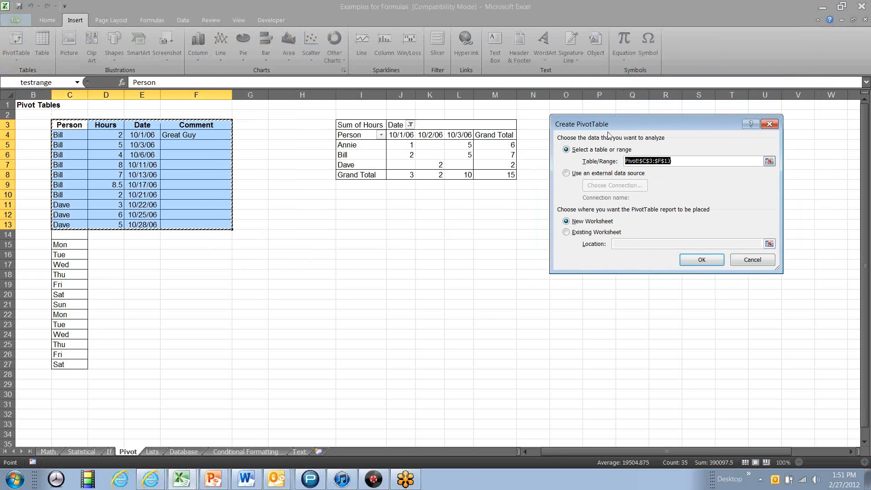
click(568, 233)
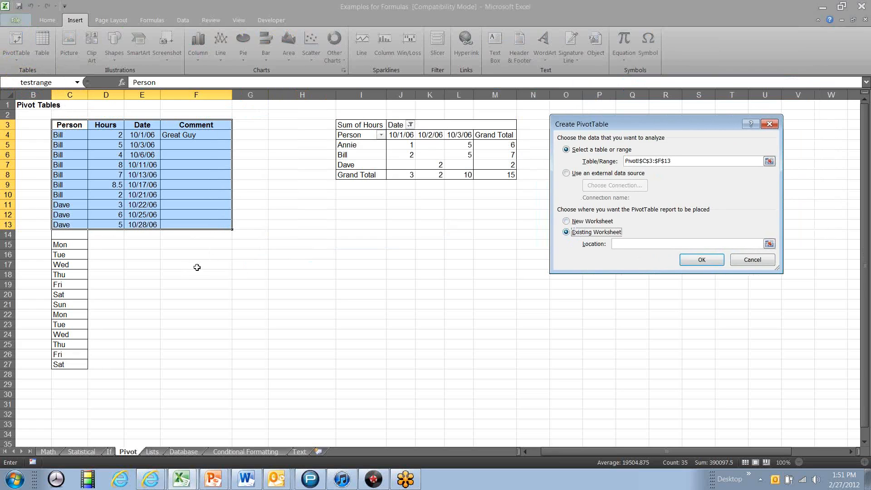
click(355, 224)
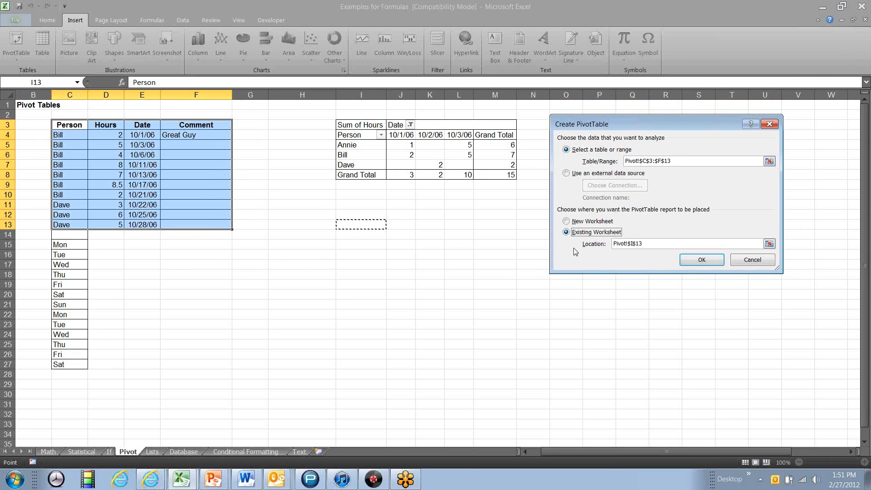
click(691, 260)
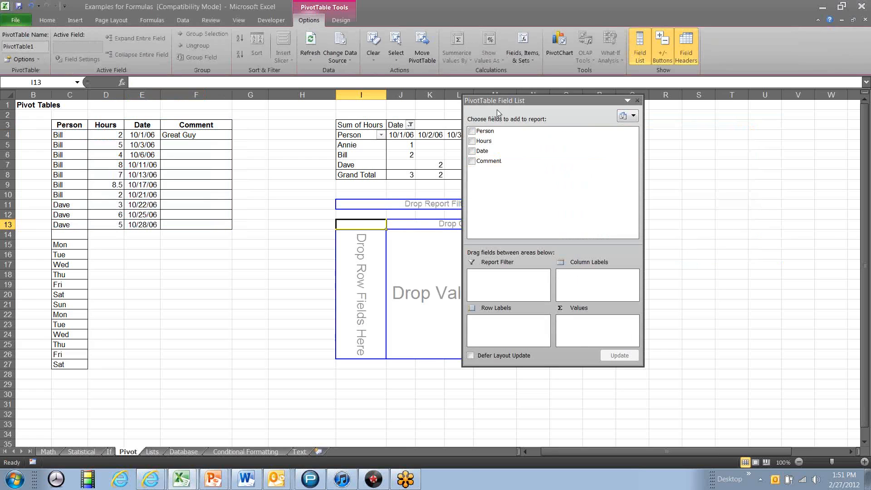
Add the Person field to the PivotTable's row labels and the Hours field to its values.
drag(505, 102, 656, 119)
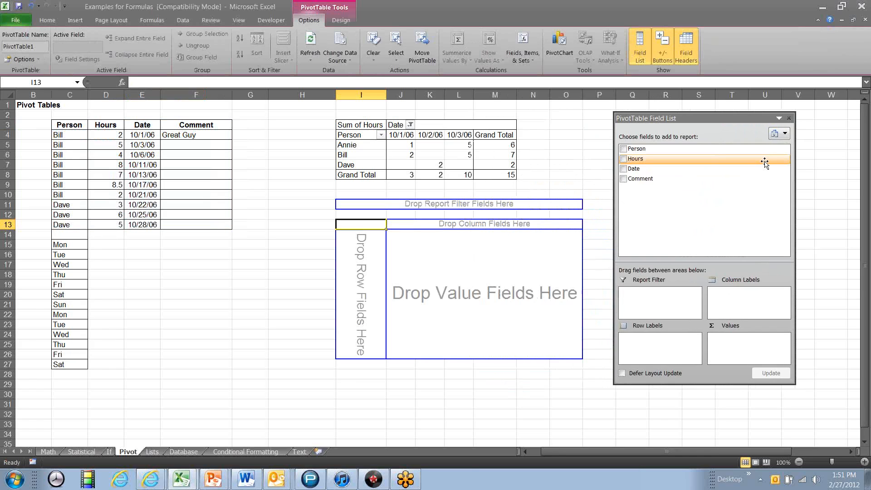
drag(675, 148, 366, 286)
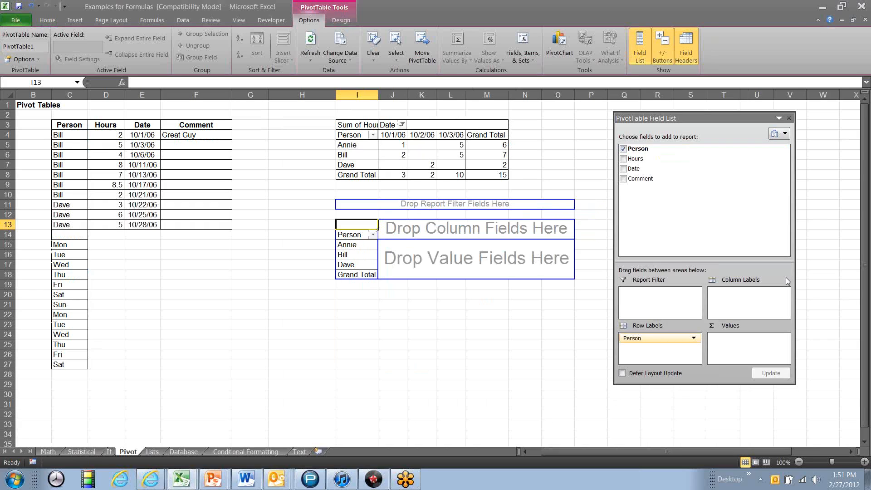
drag(635, 159, 740, 348)
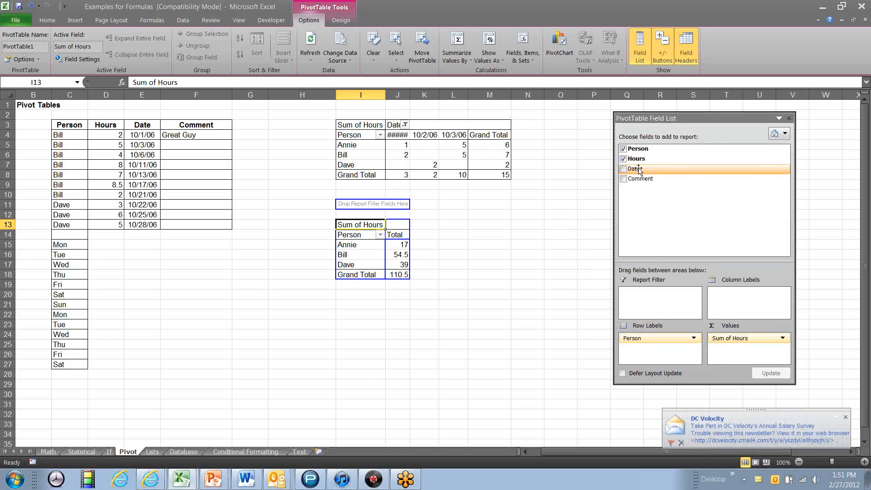
Add the Hours field to the PivotTable's values a second time and summarize it by Count.
drag(637, 158, 737, 357)
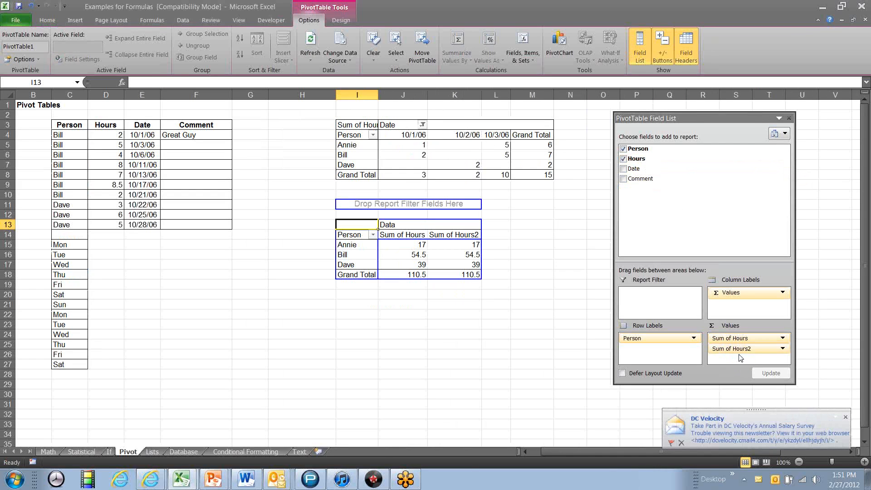
click(783, 349)
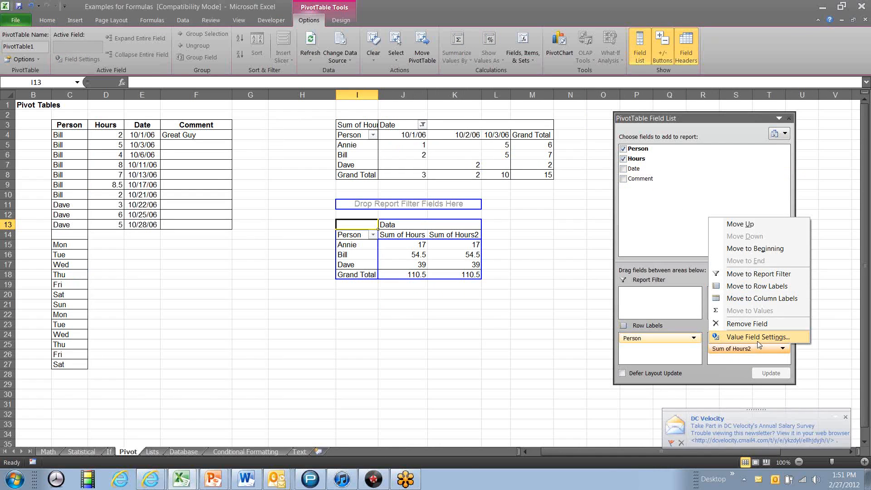
click(771, 337)
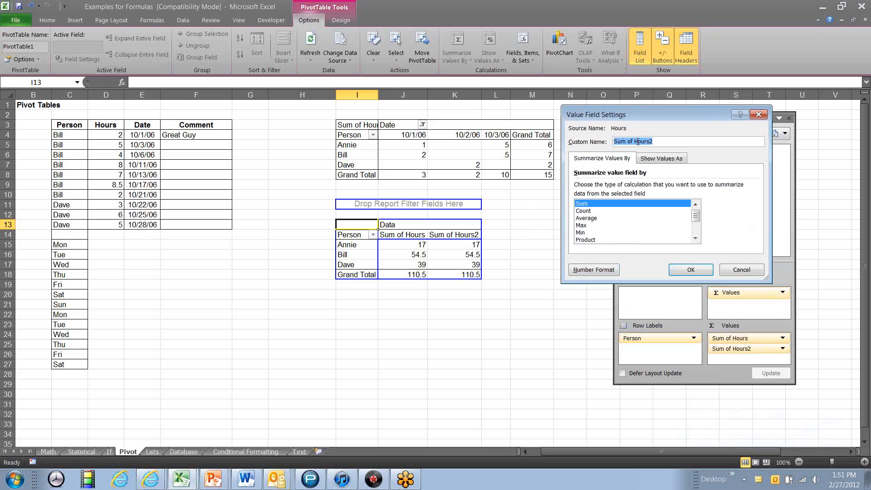
text(Count)
click(581, 210)
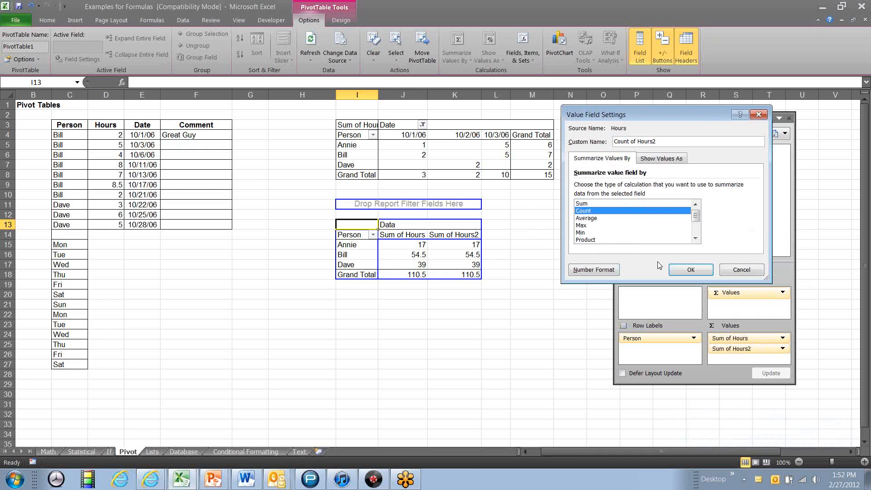
click(689, 271)
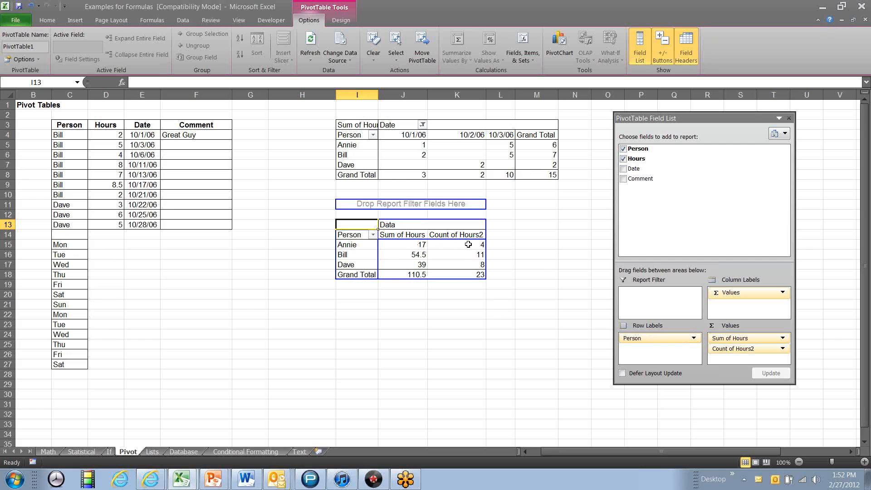
Add the Date field to the new PivotTable's column labels and move the field list off the PivotTable.
mouse_move(469, 264)
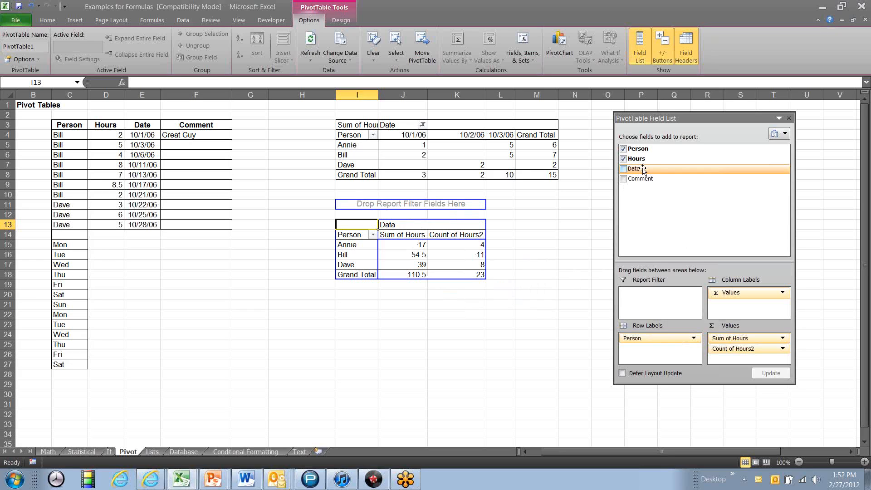
drag(643, 171, 742, 306)
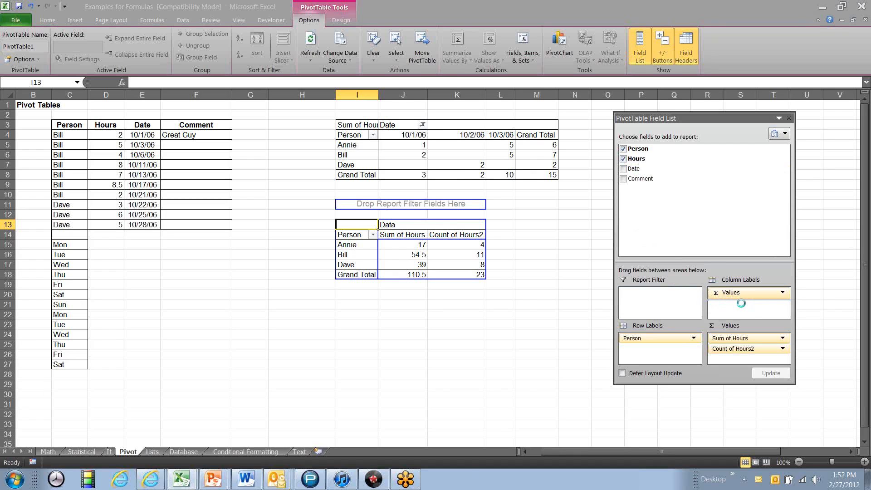
drag(688, 118, 175, 128)
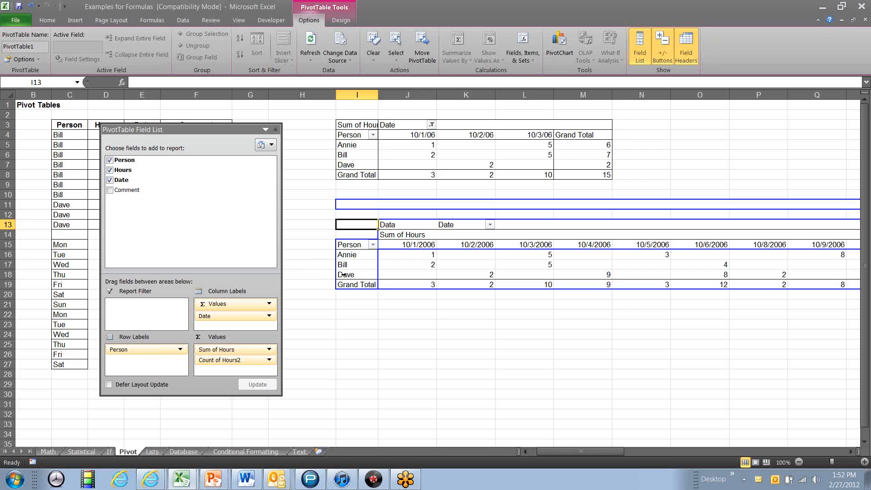
mouse_move(416, 255)
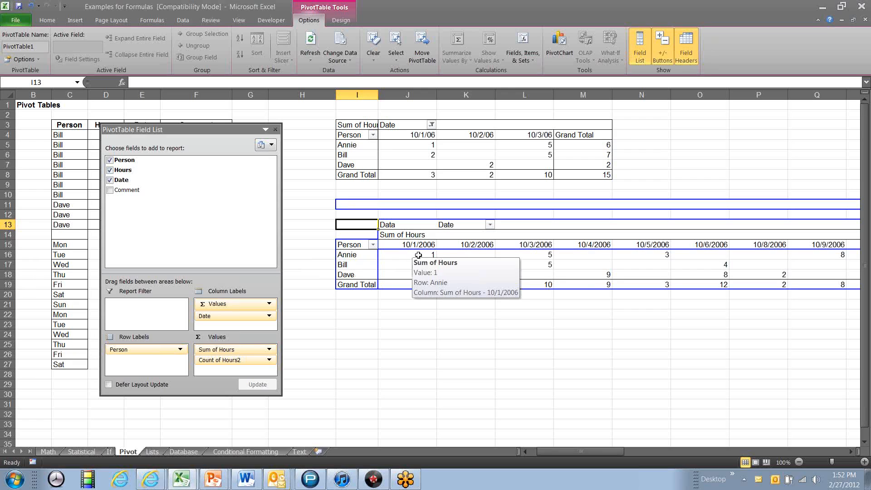
drag(554, 451, 517, 454)
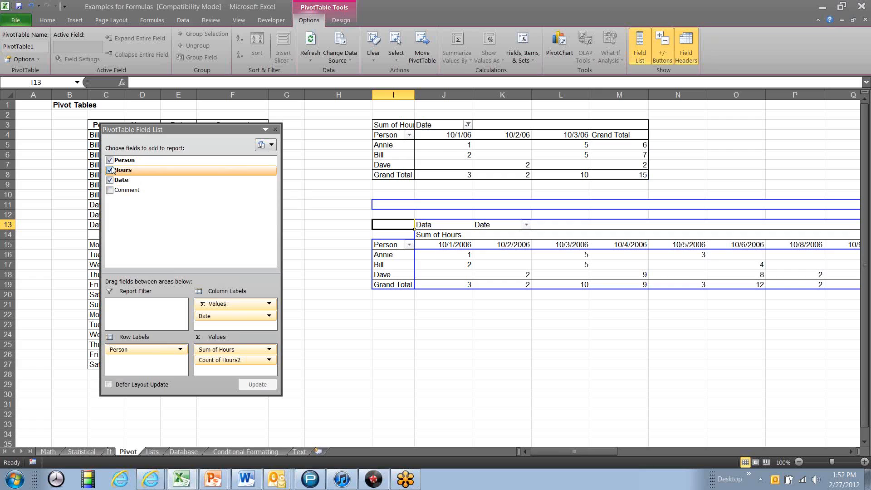
Move the Person field to the report filter, allow multiple items and limit the filter to the second listed person.
drag(134, 162, 136, 308)
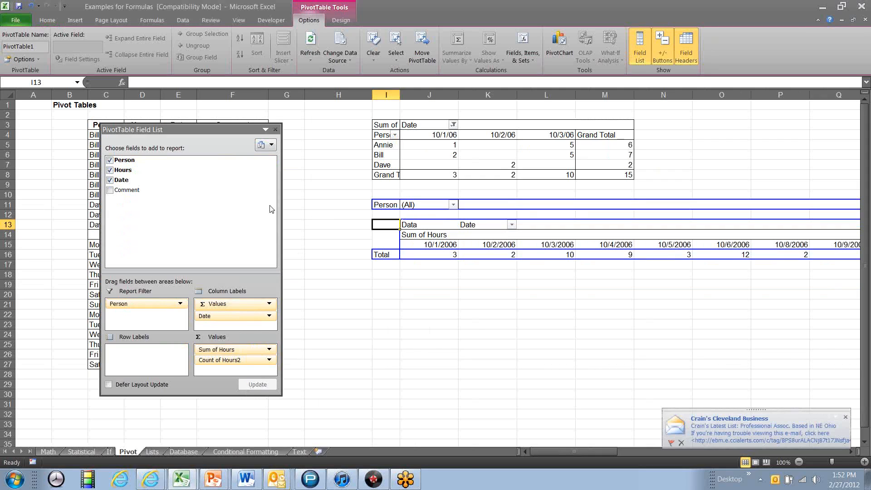
click(432, 206)
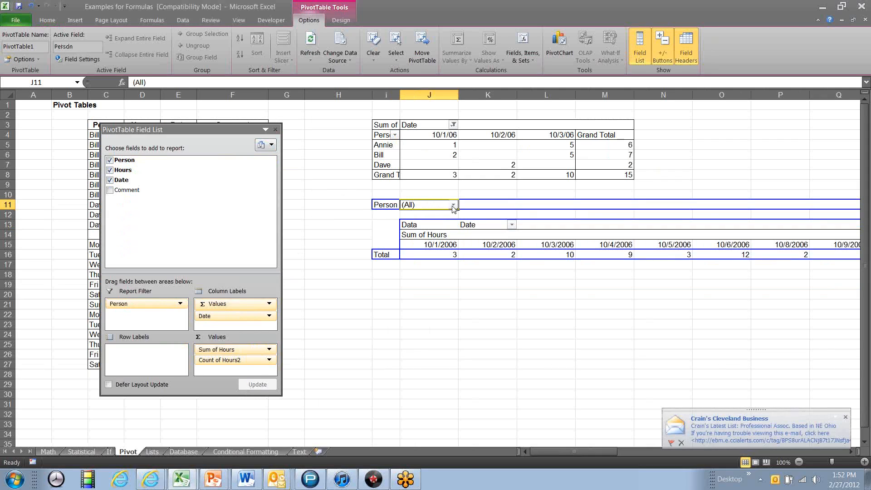
click(453, 205)
click(354, 311)
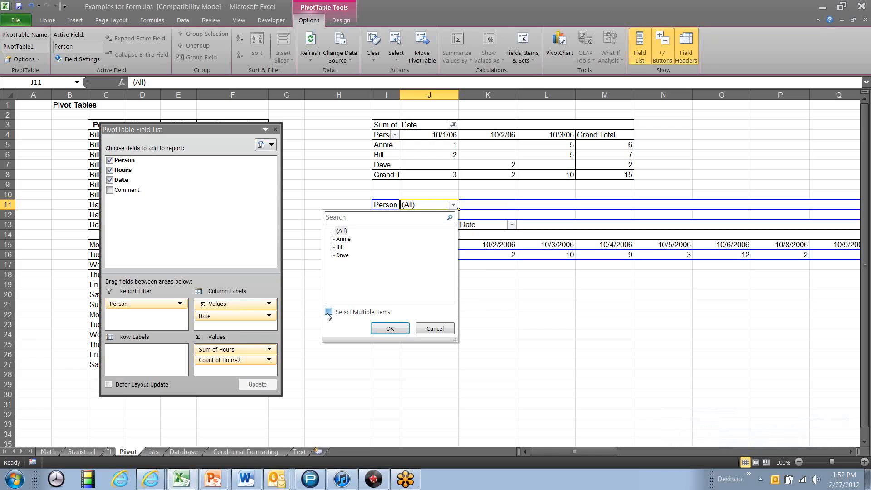
click(338, 231)
click(338, 247)
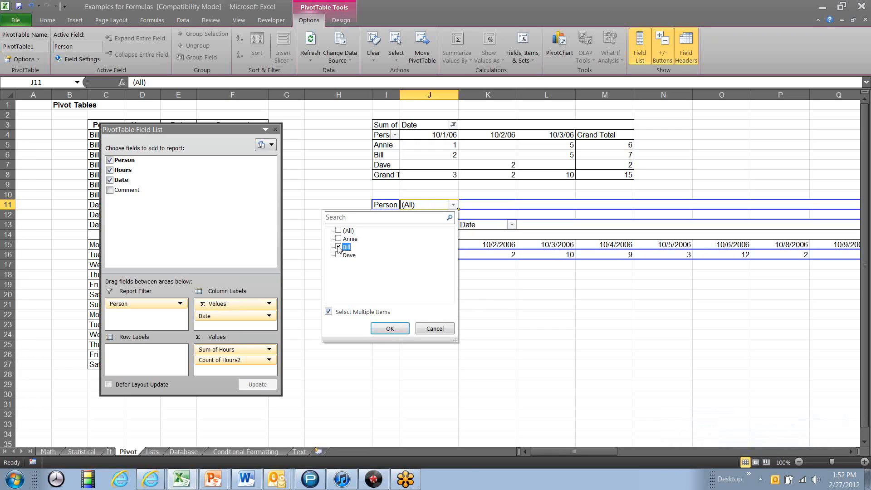
click(388, 329)
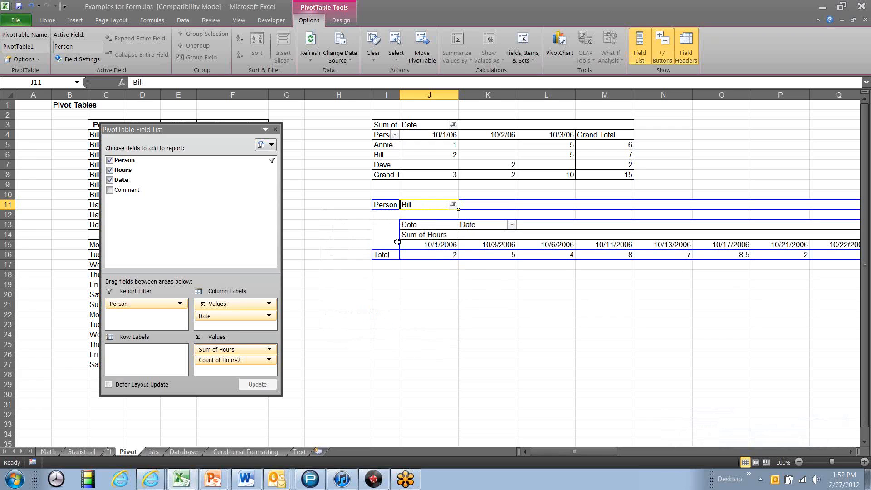
Include the first listed person in the PivotTable's Person report filter as well.
click(453, 205)
click(338, 238)
click(389, 328)
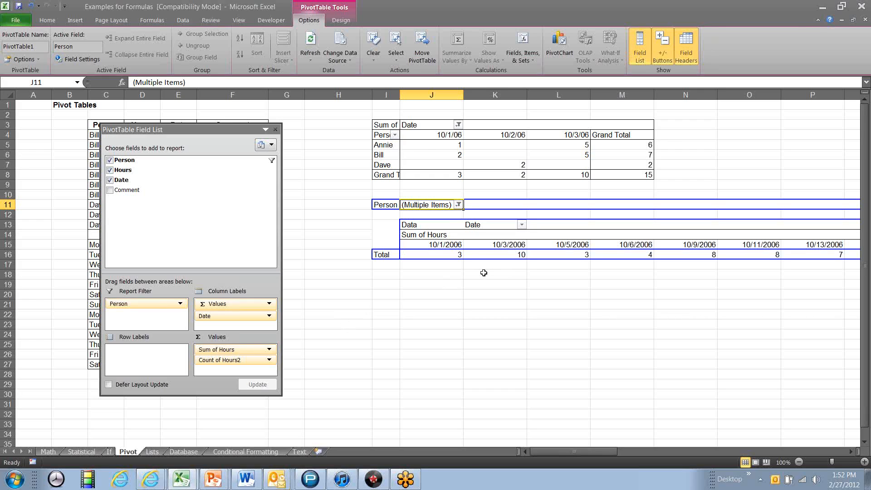
Reset the PivotTable's Person report filter to all people.
click(459, 206)
click(343, 230)
click(395, 328)
Look through the lower PivotTable's date columns out to late October 2006 and return to column A.
click(432, 299)
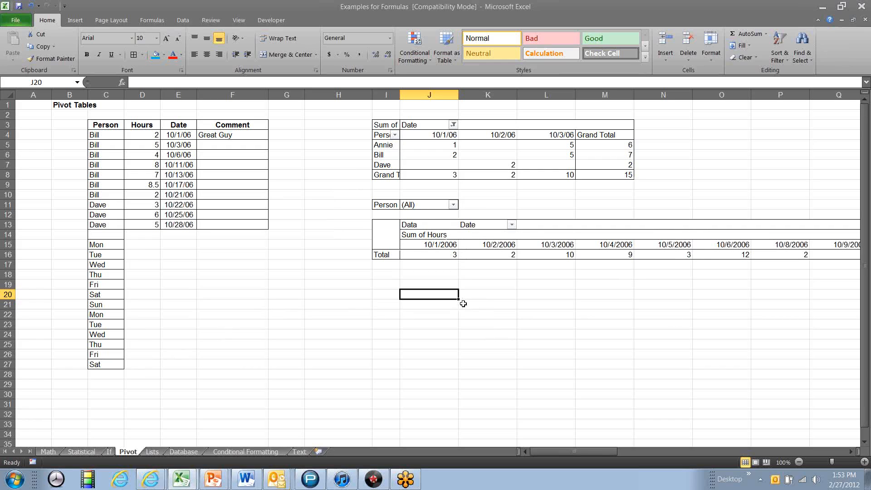
key(Right)
key(Right)
key(Right)
key(Right)
key(Right)
key(Right)
key(Right)
key(Right)
key(Right)
key(Right)
key(Right)
key(Right)
key(Right)
key(Right)
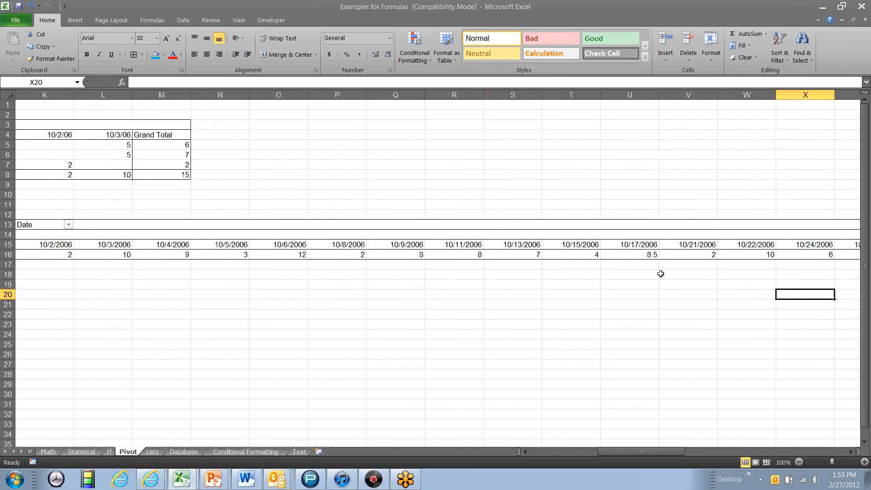
click(240, 276)
key(Left)
key(Left)
key(Left)
key(Left)
key(Left)
key(Left)
key(Left)
key(Left)
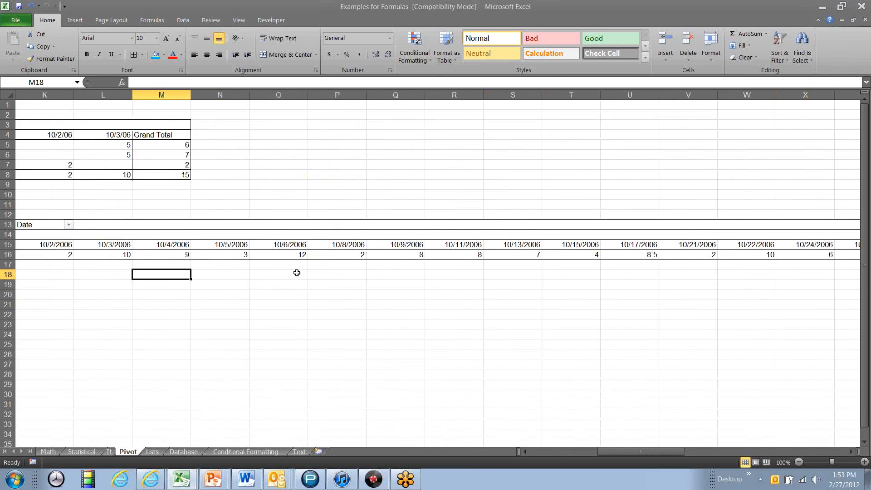
key(Left)
key(Left)
key(Left)
key(Left)
key(Left)
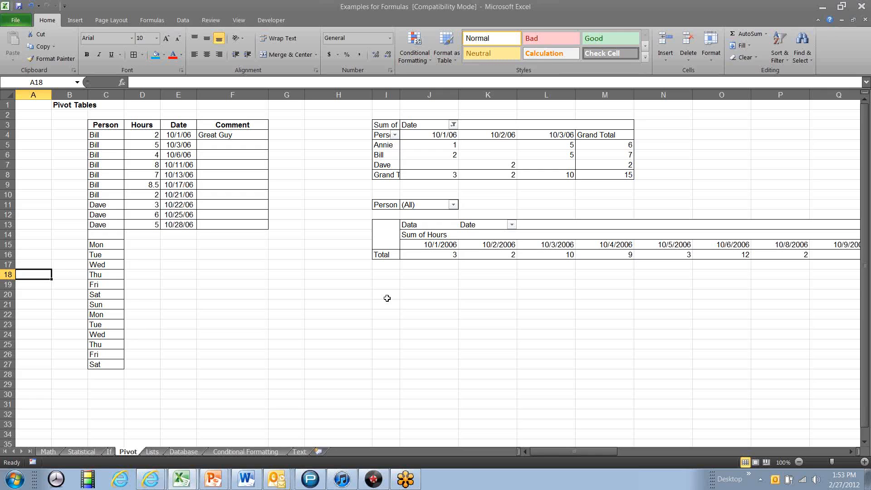
Include 10/4/06 in the upper PivotTable's Date filter.
click(453, 125)
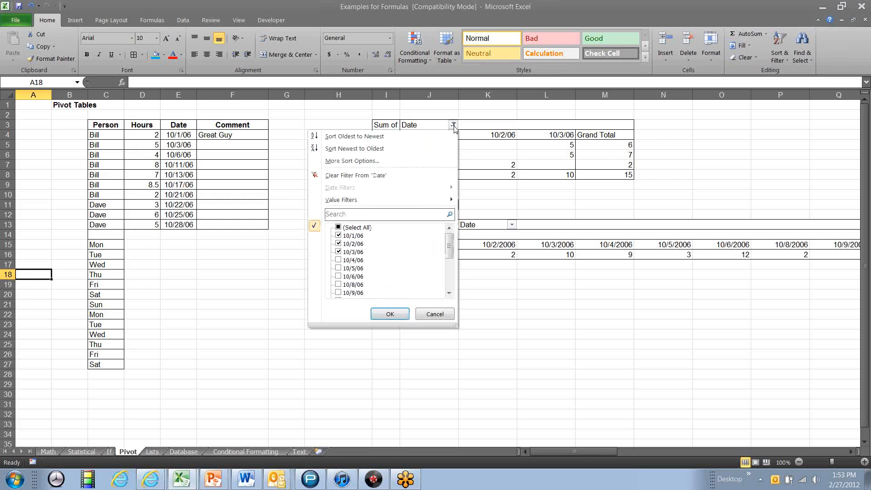
click(338, 260)
click(387, 314)
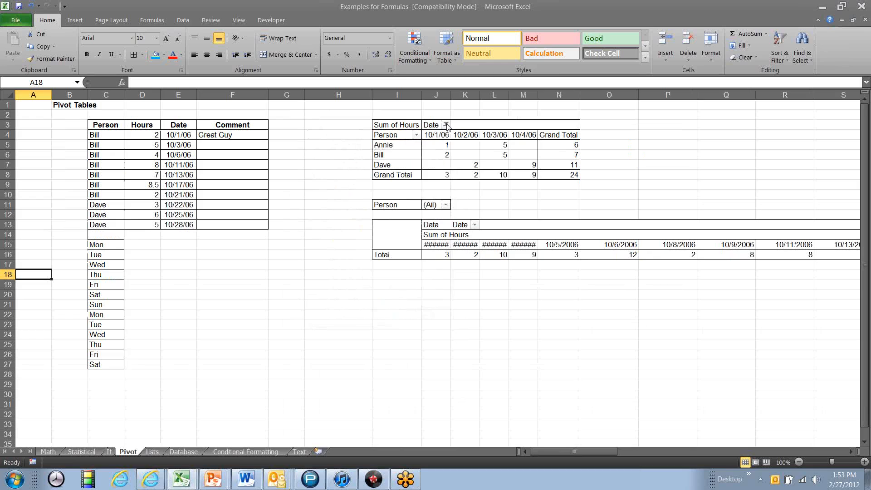
Exclude 10/3/06 and 10/4/06 from the upper PivotTable's Date filter.
click(446, 125)
click(331, 260)
click(330, 252)
click(382, 314)
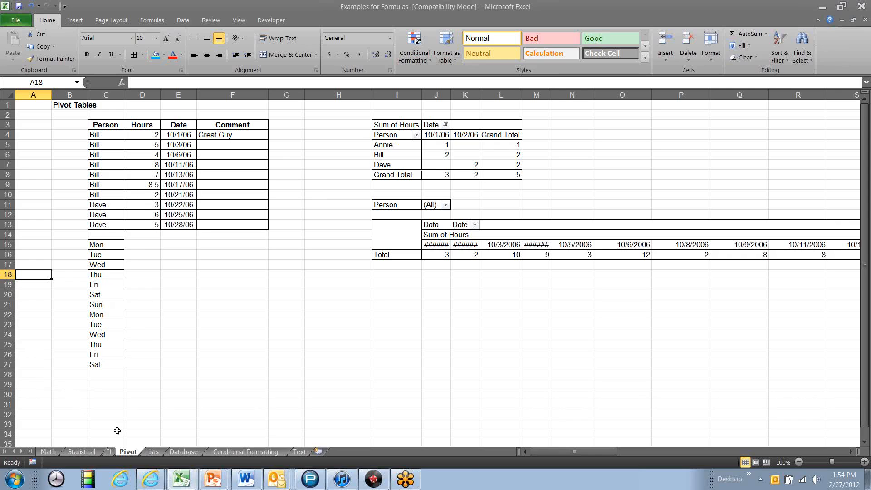
Switch to the Lists sheet and remove the filter from the table B3:F26.
click(152, 452)
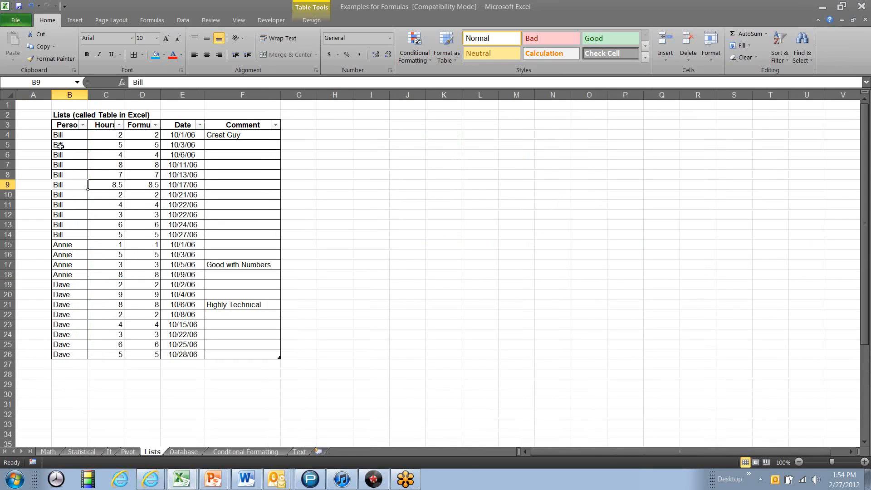
click(75, 166)
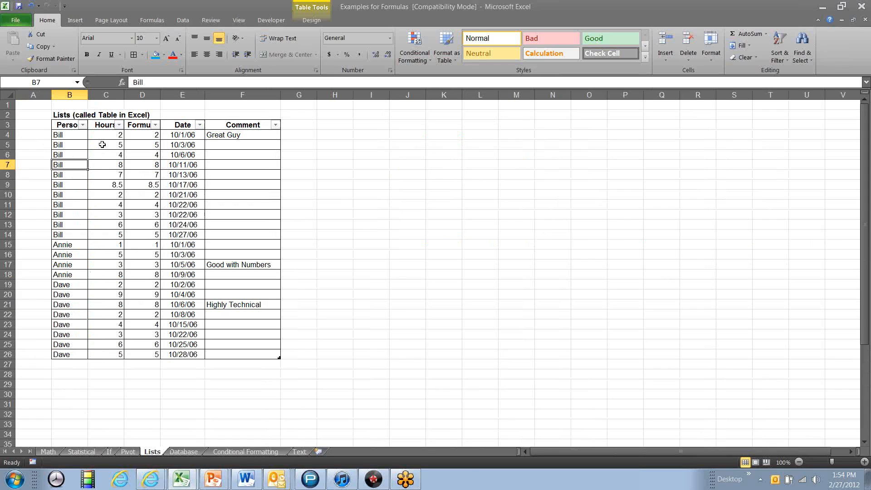
drag(64, 125, 238, 355)
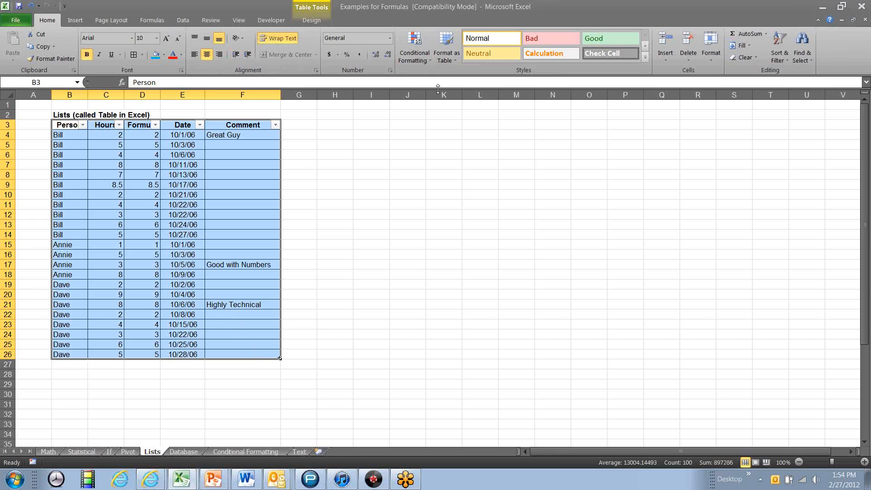
click(181, 21)
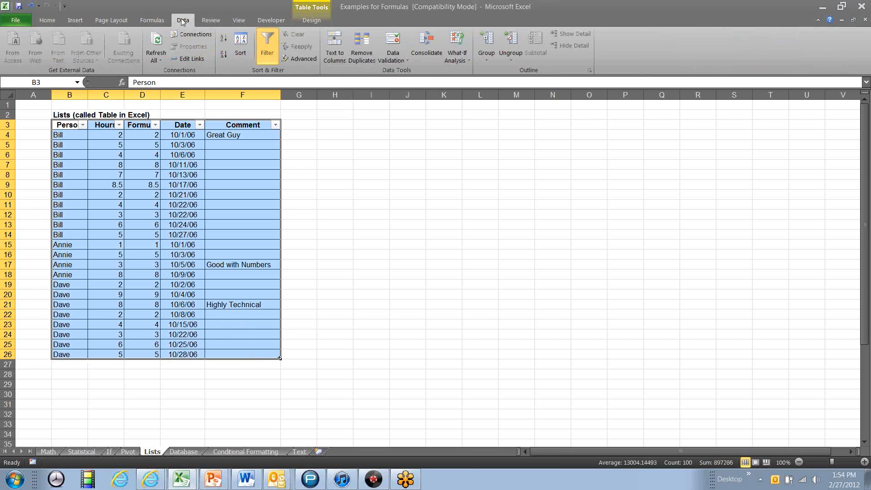
click(267, 47)
click(398, 206)
Turn on filtering for the table B3:F26, including its headers, and check the Hours column's filter options.
click(65, 166)
key(Down)
key(Down)
key(Down)
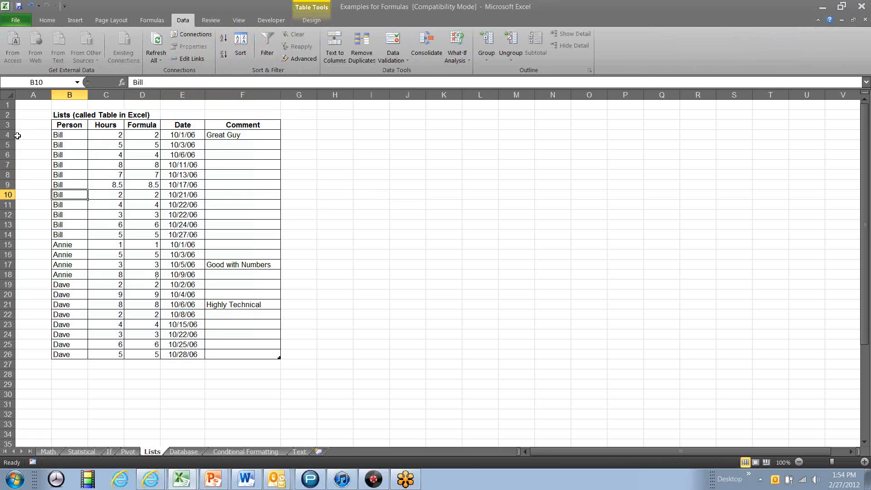
drag(65, 122, 210, 350)
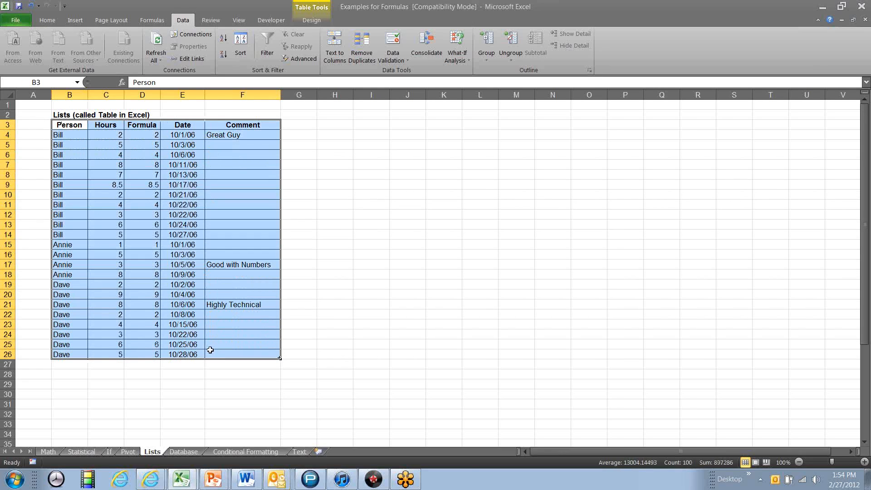
click(268, 41)
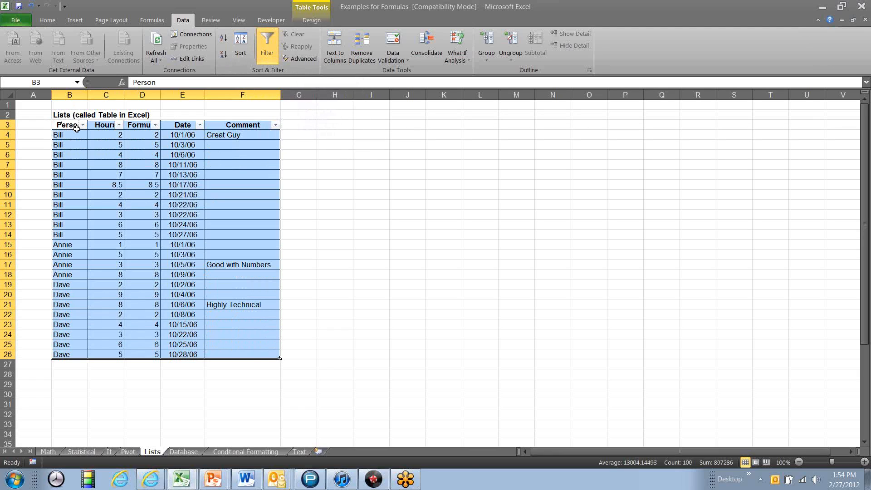
click(119, 126)
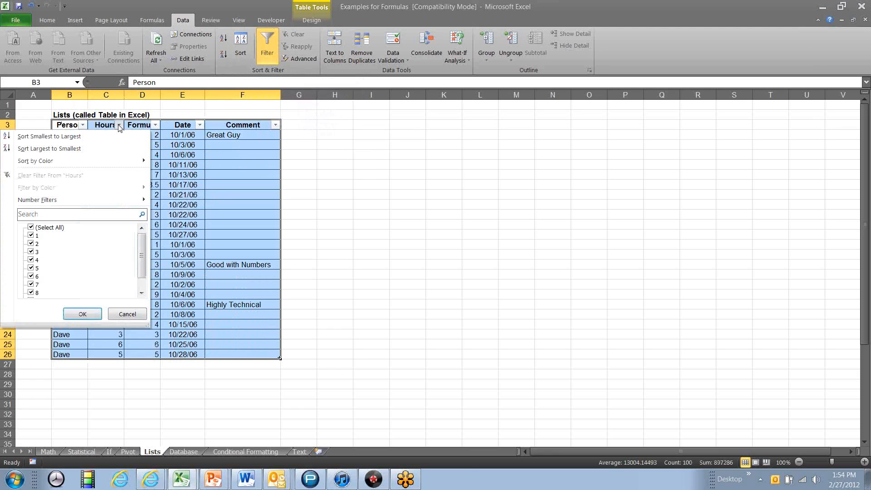
click(118, 125)
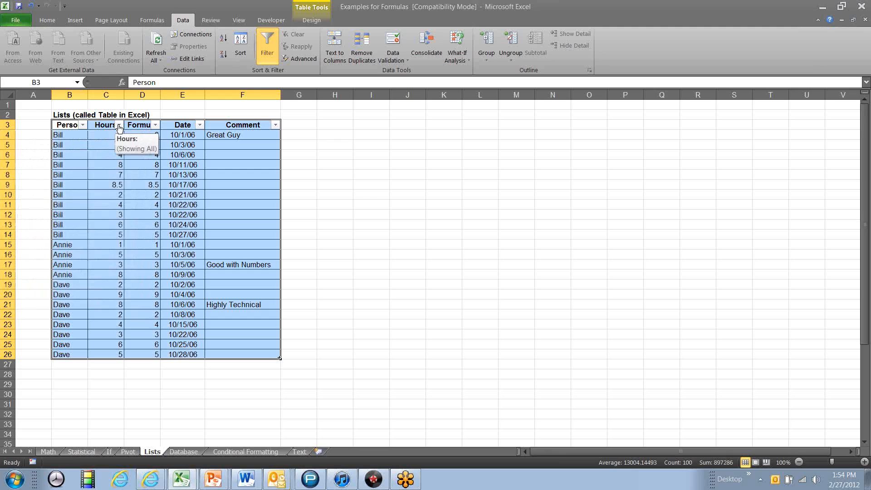
Filter the Person column to show only the second listed person's rows.
click(83, 127)
click(31, 228)
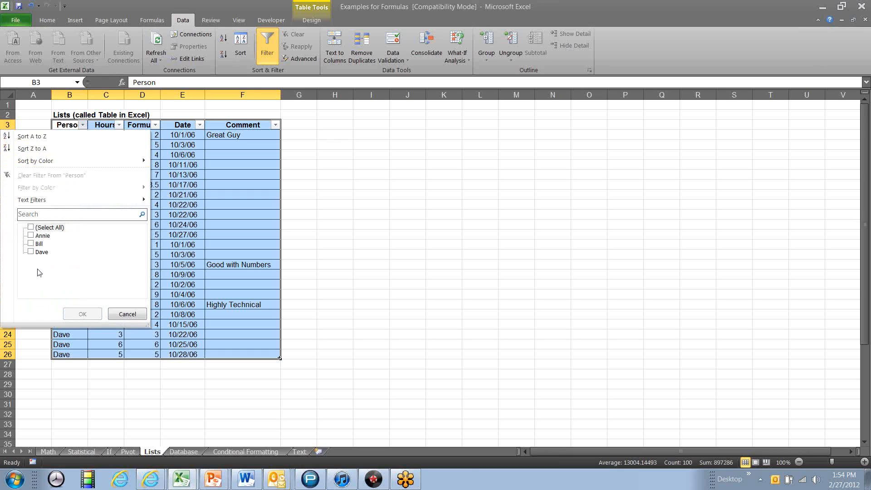
click(31, 244)
click(85, 314)
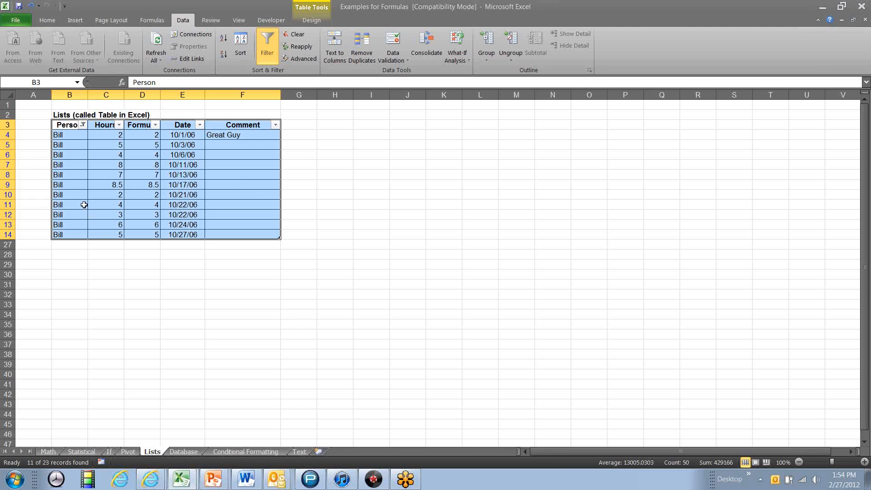
click(85, 205)
Include the third listed person in the Person column's filter.
click(83, 124)
click(31, 252)
click(82, 314)
click(119, 245)
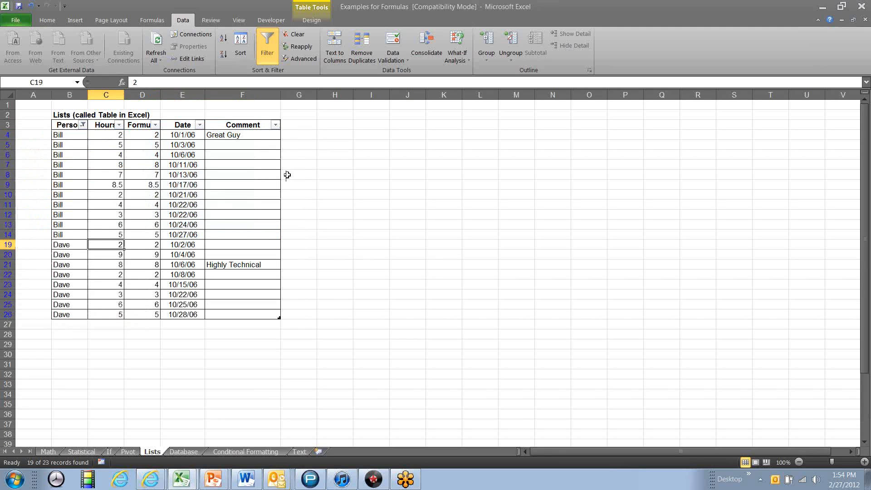
Examine the Comment column's entries in the filtered table, including those in F4 and F21.
click(251, 175)
key(Up)
key(Up)
key(Up)
key(Up)
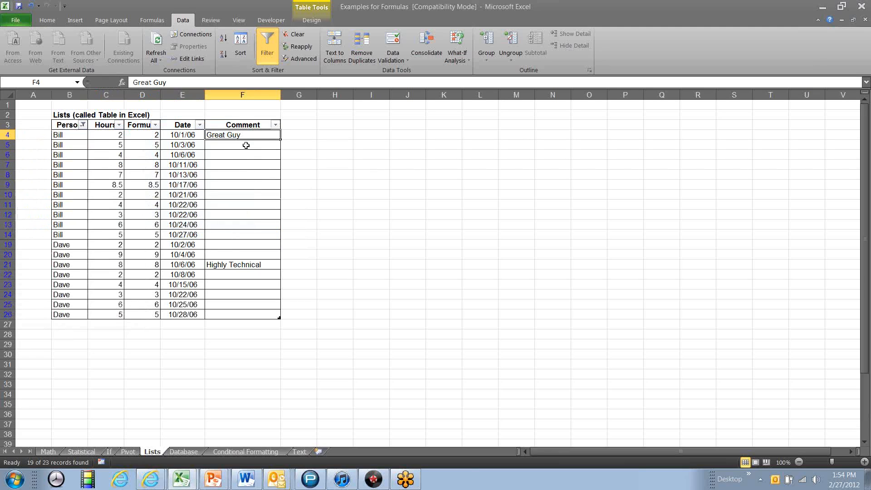
click(219, 265)
key(Down)
key(Down)
key(Up)
key(Up)
key(Up)
key(Up)
key(Up)
key(Up)
key(Up)
key(Up)
key(Up)
key(Up)
key(Up)
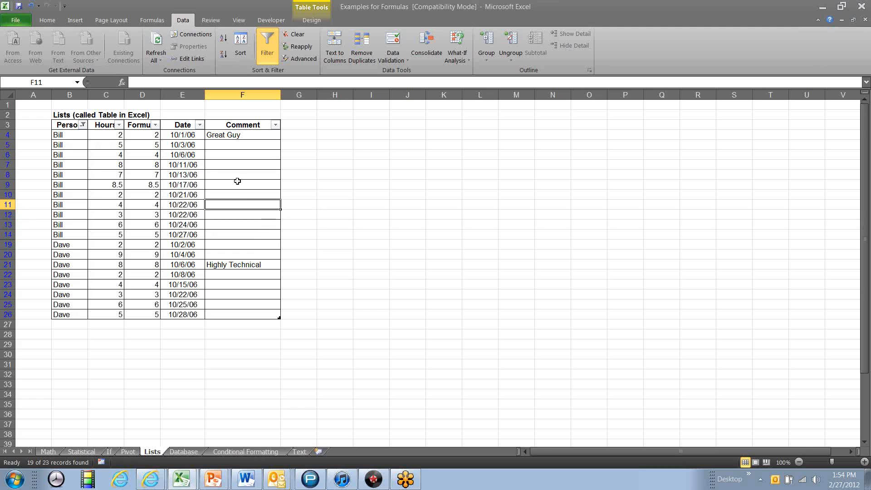
Enter 1 in each visible Comment cell from F8 to F20 of the filtered table.
text(1)
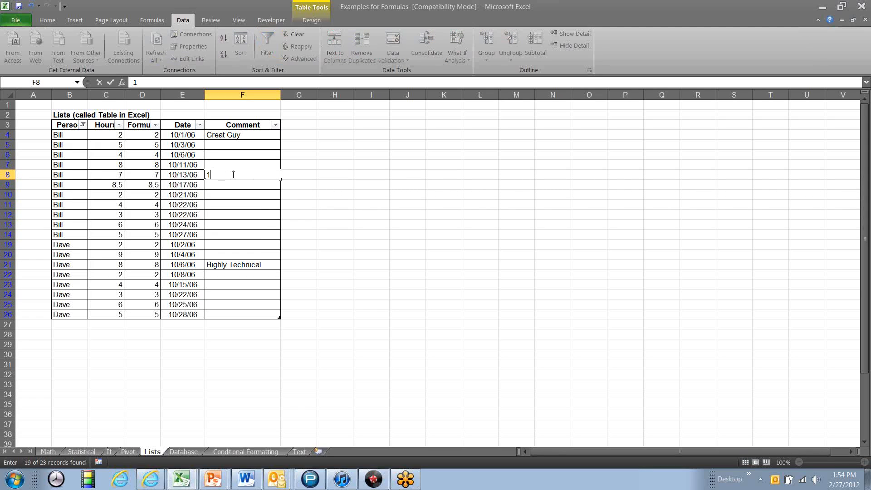
text( 1 1 1 1 1 1 1)
key(Return)
text(1)
key(Up)
key(Up)
key(Up)
key(Up)
key(Up)
key(Up)
key(Up)
key(Up)
drag(280, 179, 271, 255)
click(243, 225)
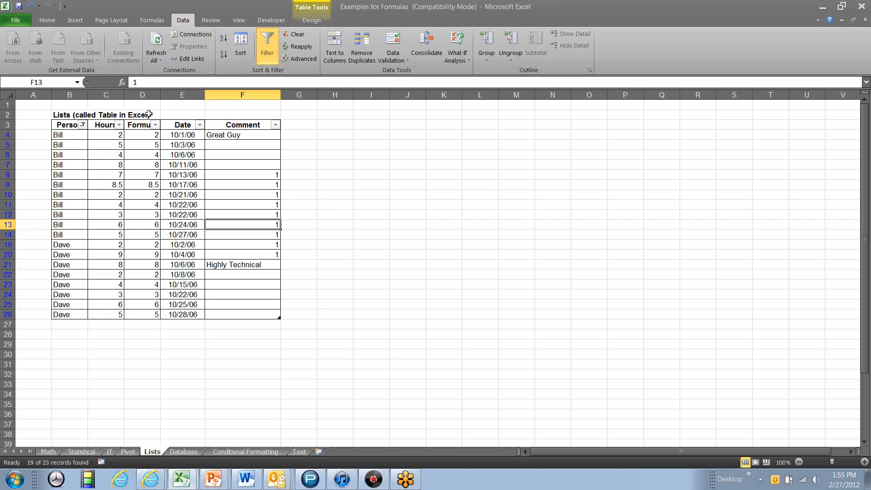
Include everyone in the Person column's filter so that all rows of the table are shown.
click(82, 125)
click(32, 228)
click(82, 314)
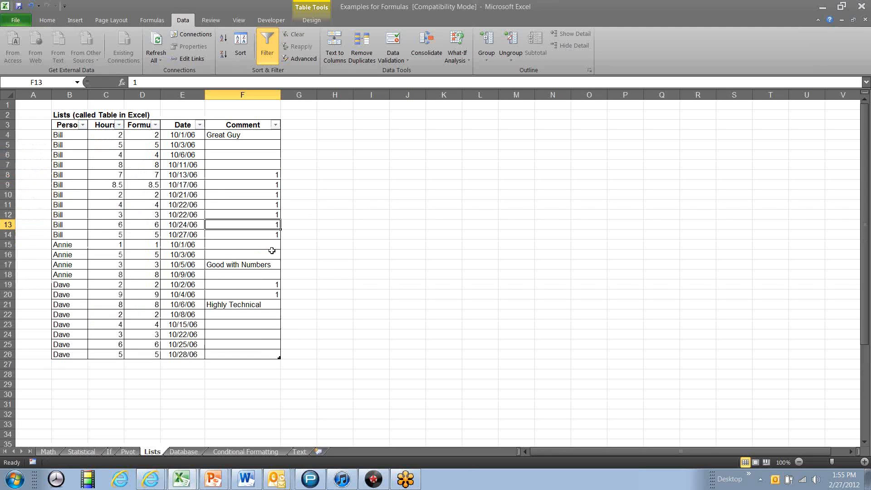
Delete the 1s from the Comment cells F19:F20 and F8:F14.
drag(264, 284, 264, 294)
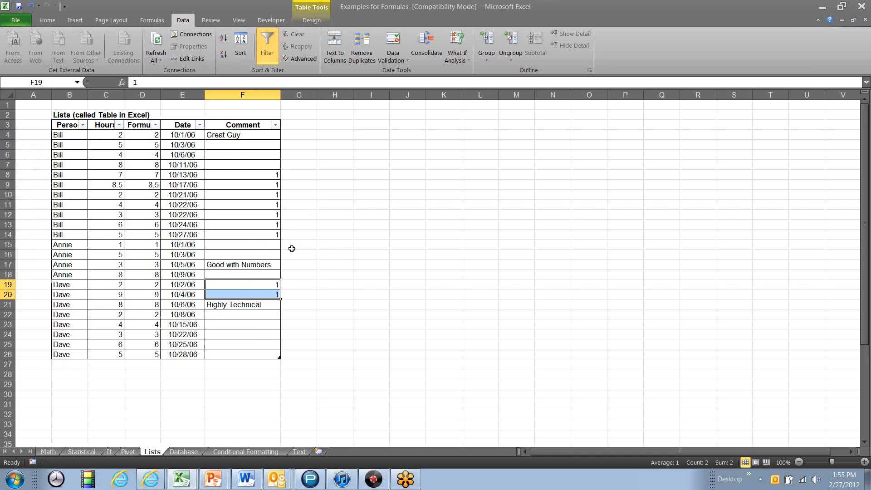
key(Delete)
drag(263, 236, 260, 175)
key(Delete)
click(237, 209)
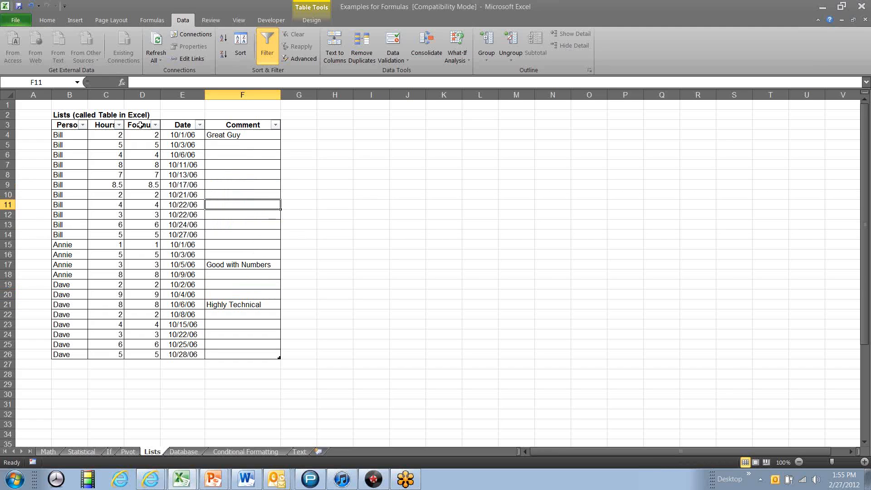
Check the Formula column's sort and number filter options without applying any, and turn off filtering for the table.
click(155, 125)
mouse_move(67, 165)
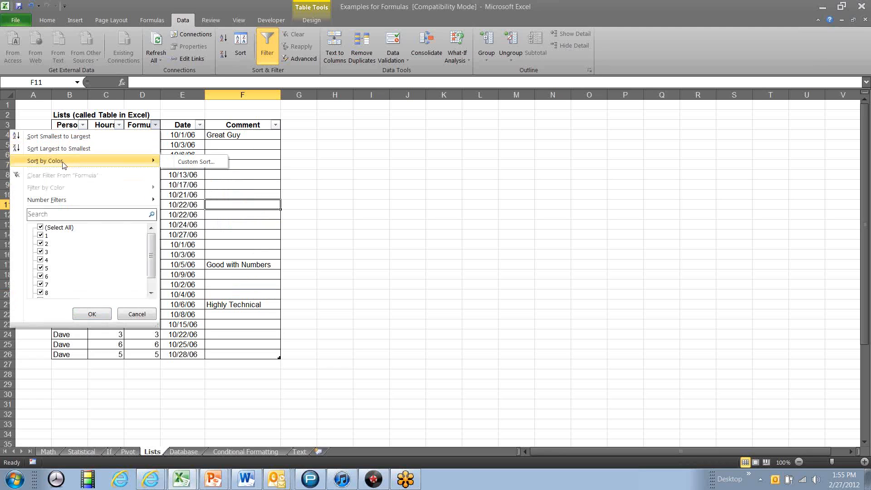
mouse_move(92, 204)
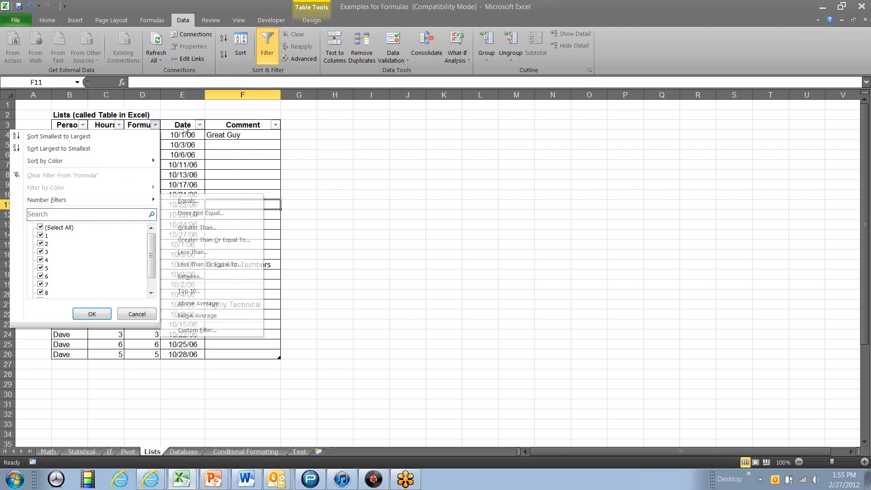
click(136, 315)
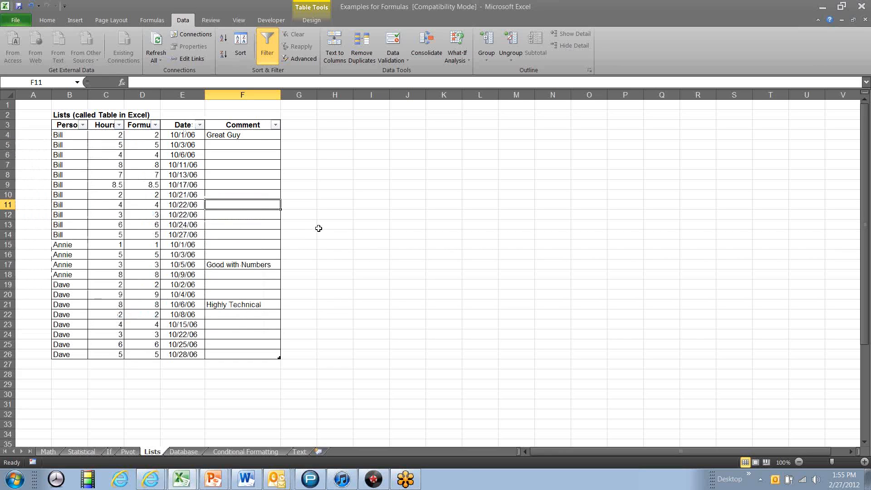
click(268, 45)
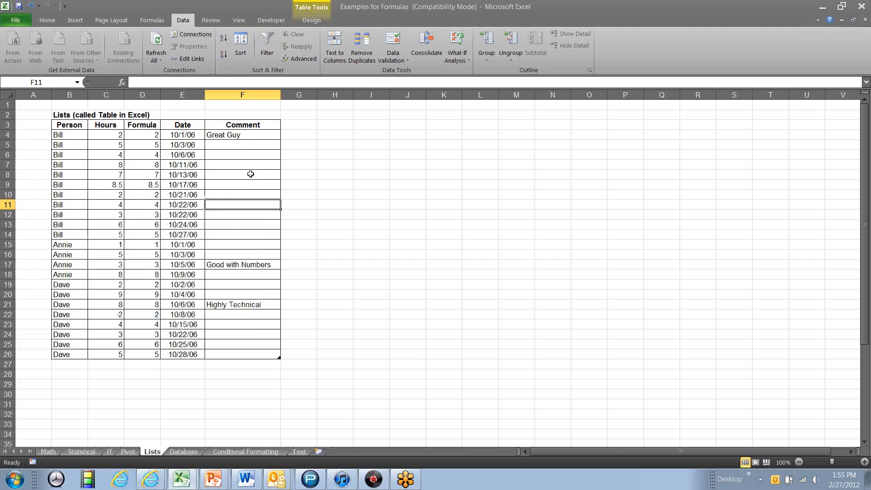
click(122, 175)
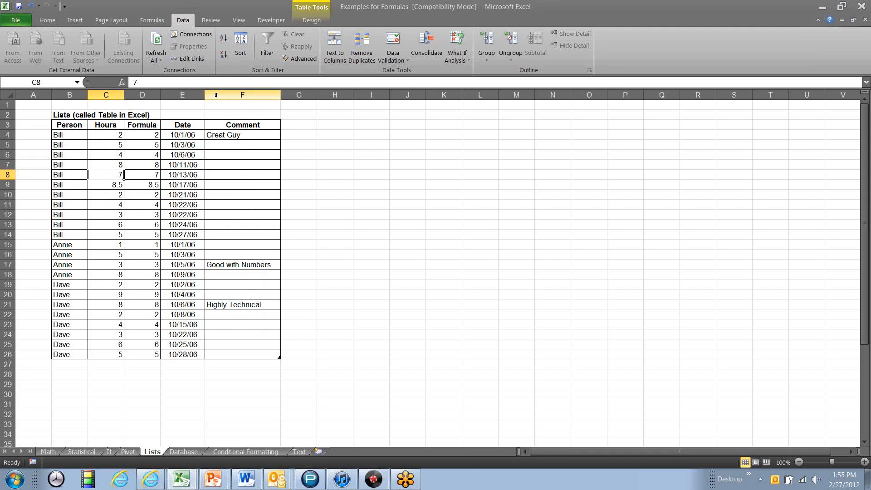
Switch to the Database sheet and examine its data range and the DSUM formula in G17.
click(178, 452)
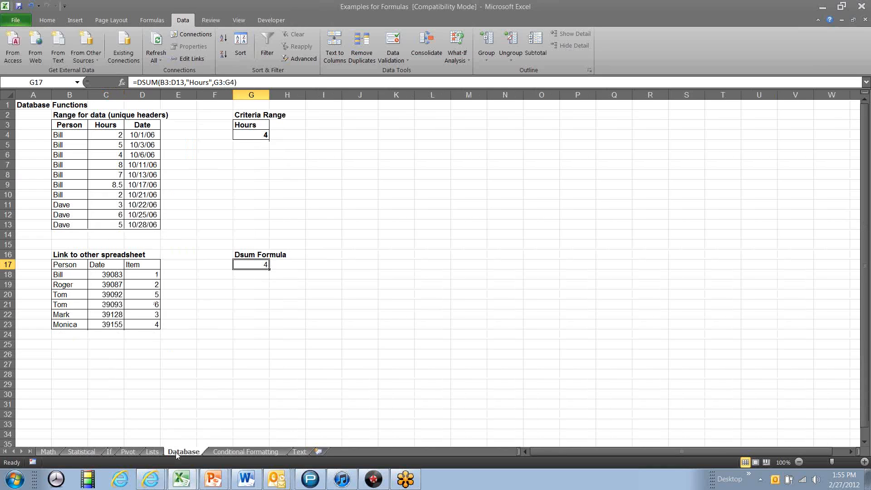
click(73, 156)
key(Right)
key(Right)
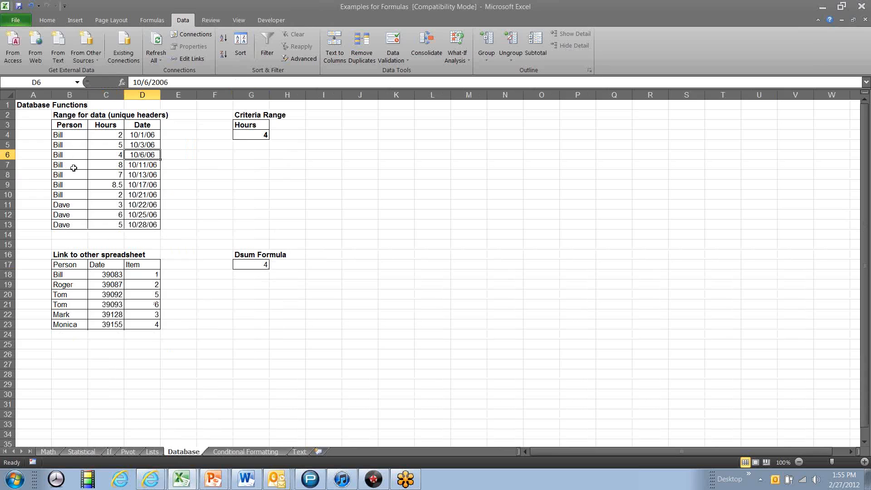
click(253, 265)
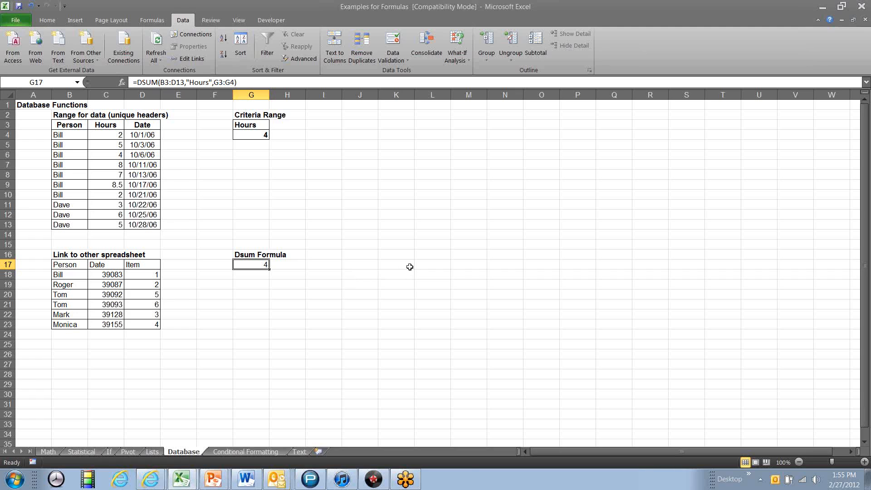
Look over the Math sheet's functions and return to the Database sheet.
click(49, 452)
scroll(70, 353, down, 4)
scroll(77, 358, up, 4)
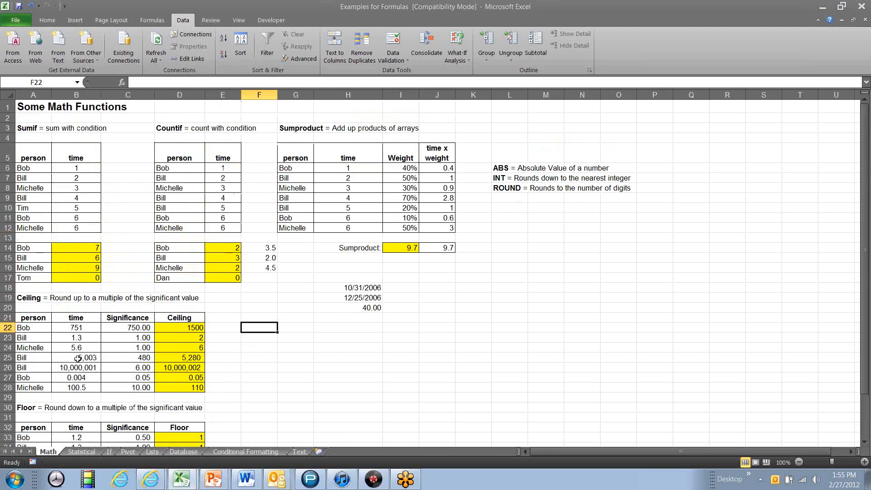
click(183, 451)
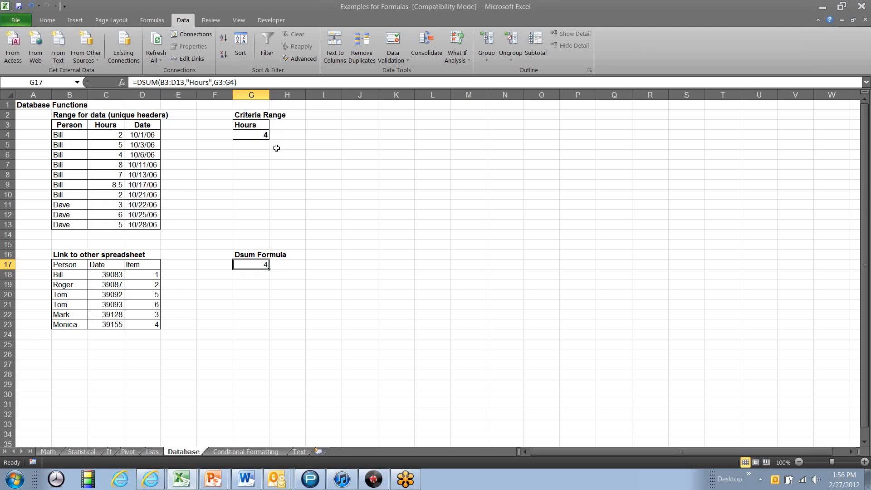
Try 3 and 2 as the Hours criterion in G4, set it back to 4, and check the DSUM formula in G17.
click(247, 135)
text(3)
key(Return)
key(Up)
text(2)
key(Return)
key(Up)
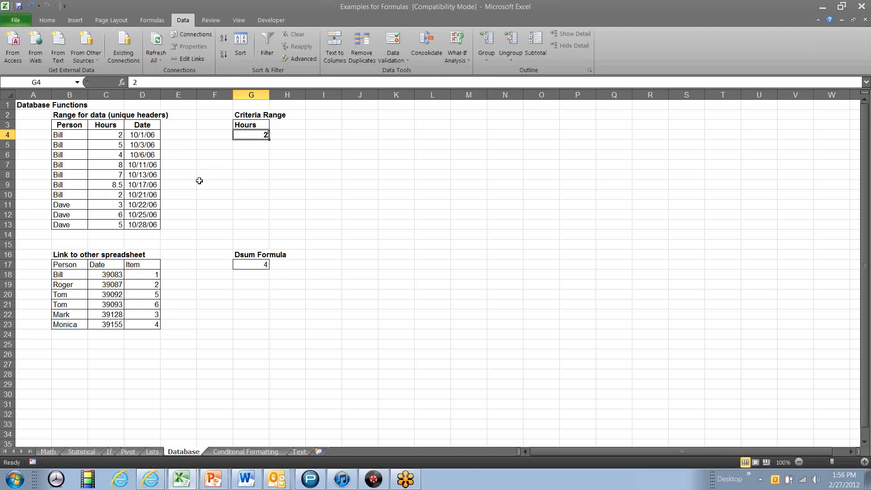
text(4)
key(Return)
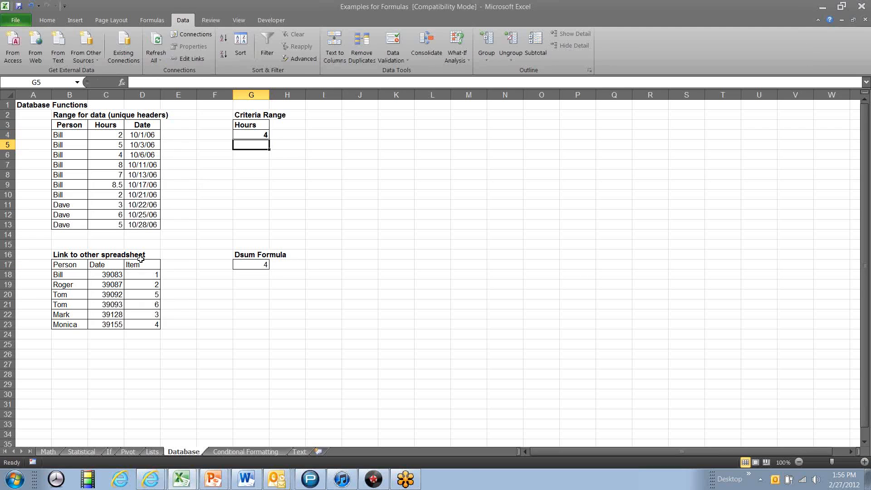
click(247, 266)
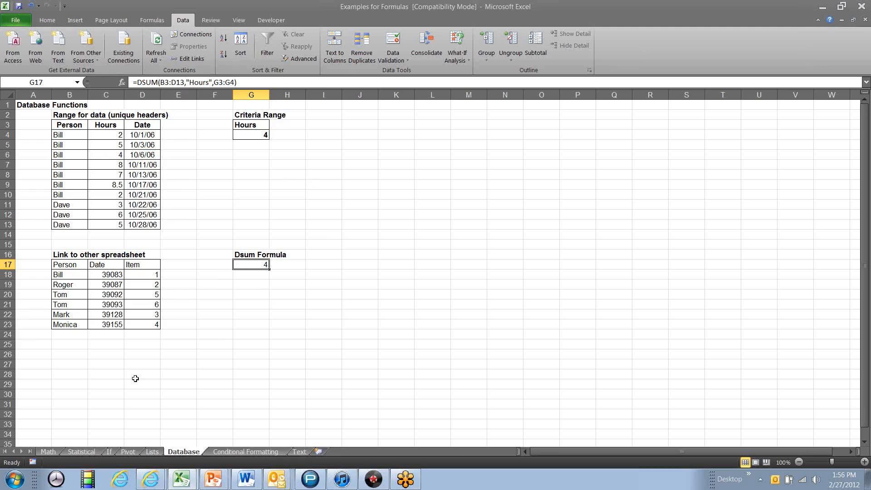
Switch to the Conditional Formatting sheet and examine the start and end dates of items 1 to 3.
click(225, 453)
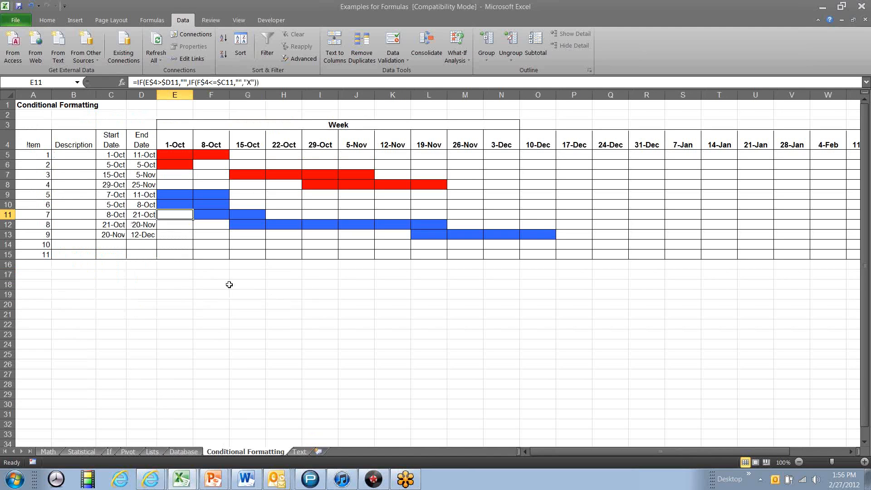
click(172, 302)
click(131, 162)
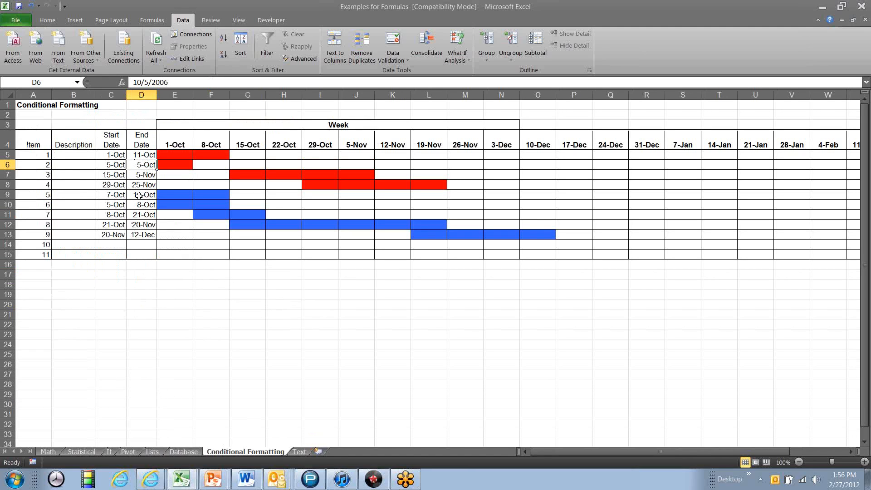
key(Up)
key(Left)
key(Down)
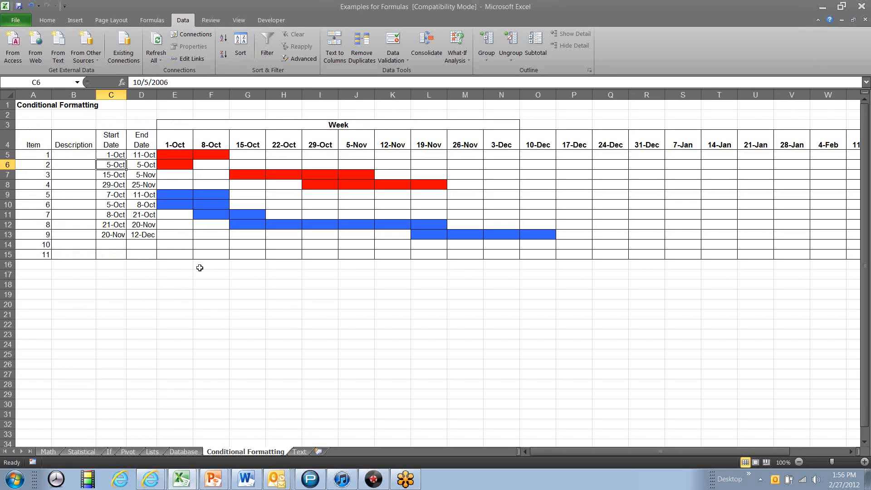
key(Right)
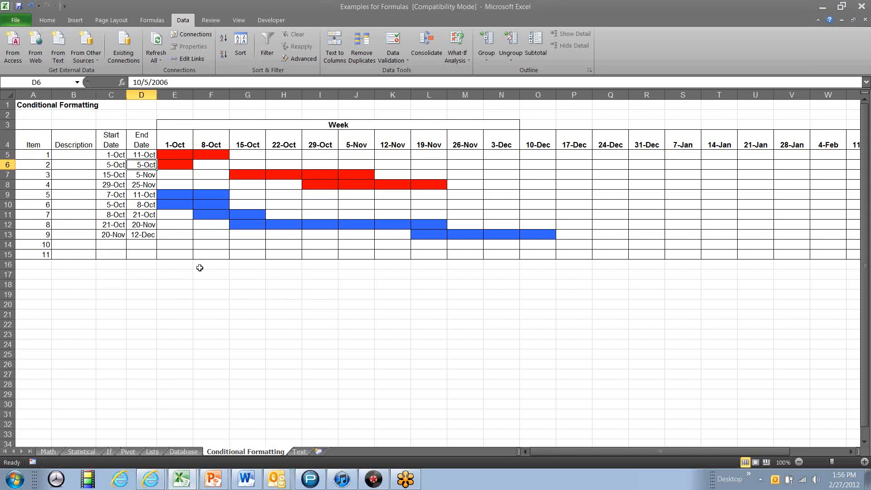
key(Down)
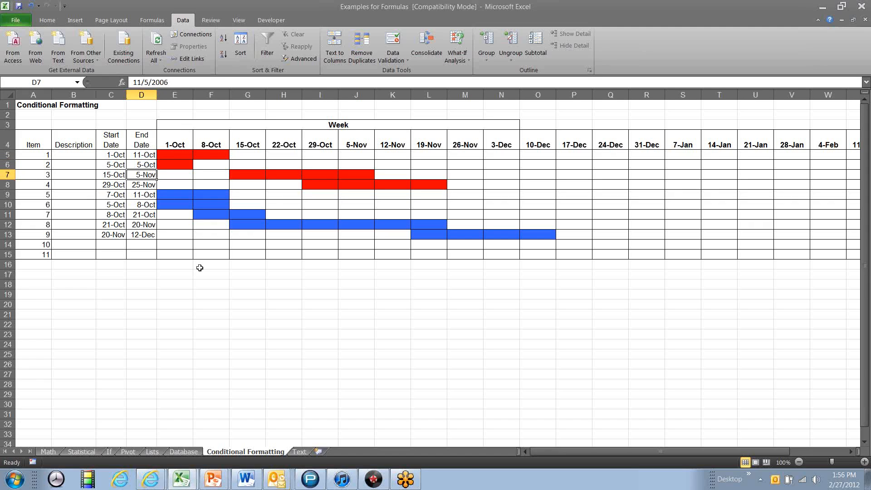
key(Left)
key(Right)
key(Left)
key(Right)
Set item 3's end date in D7 to 11/7/2006.
click(149, 83)
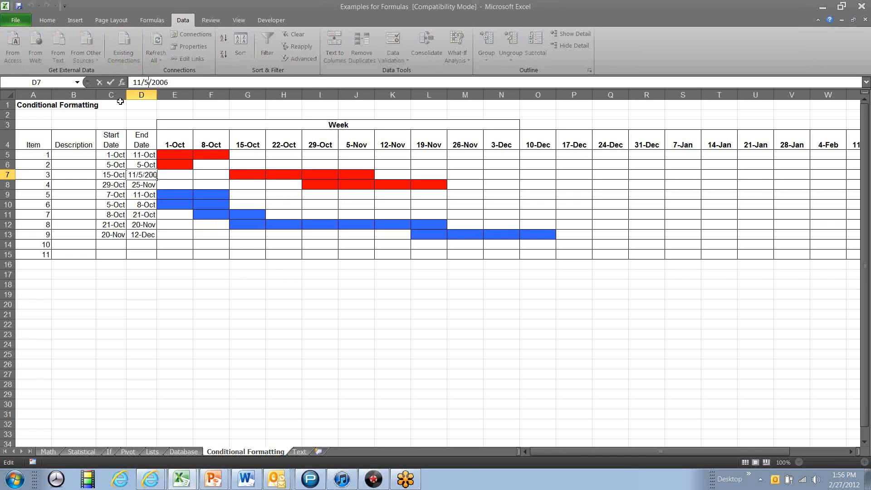
key(BackSpace)
text(7)
key(Return)
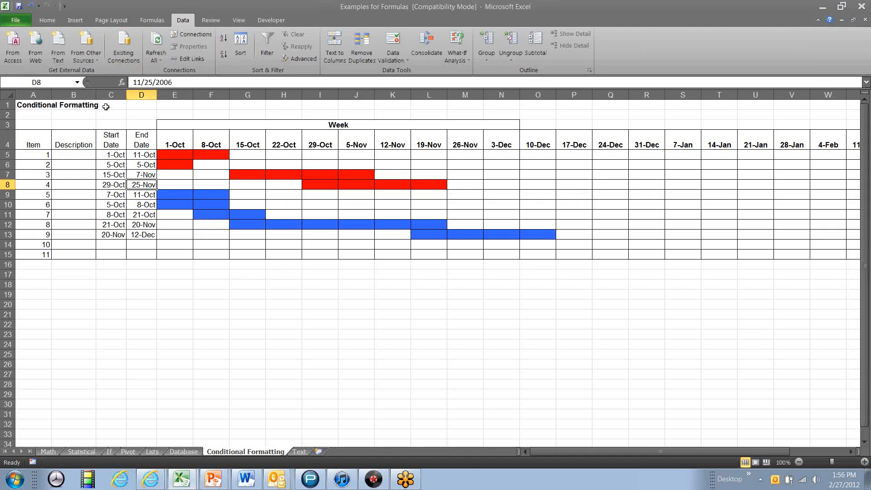
Set item 3's end date in D7 to 11/13/2006.
key(Up)
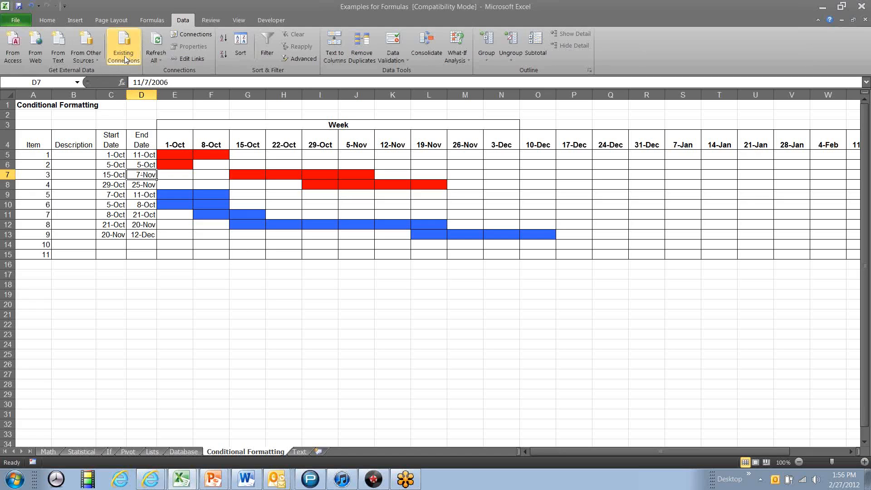
click(149, 83)
key(BackSpace)
text(13)
key(Return)
key(Up)
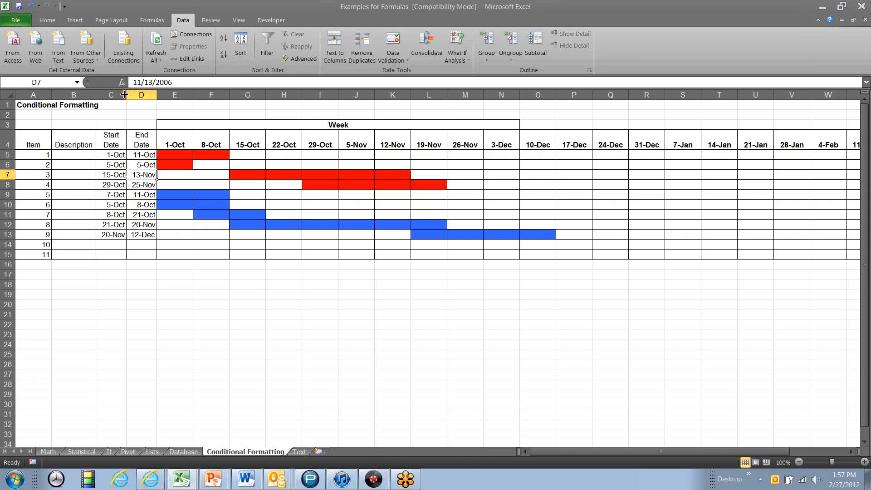
Examine item 3's schedule bar across row 7 up to the 12-Nov week and back to its start date.
key(Right)
key(Right)
key(Right)
key(Right)
key(Right)
key(Right)
key(Right)
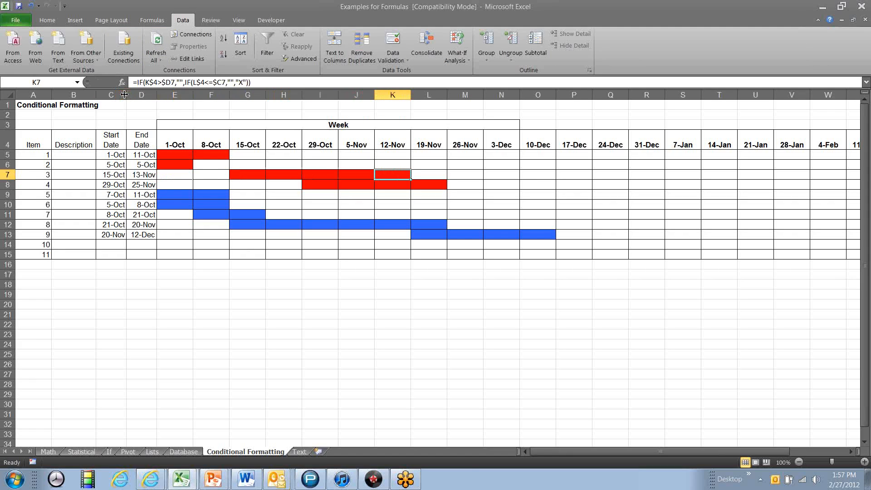
key(Left)
key(Left)
key(Left)
key(Left)
key(Left)
key(Left)
key(Left)
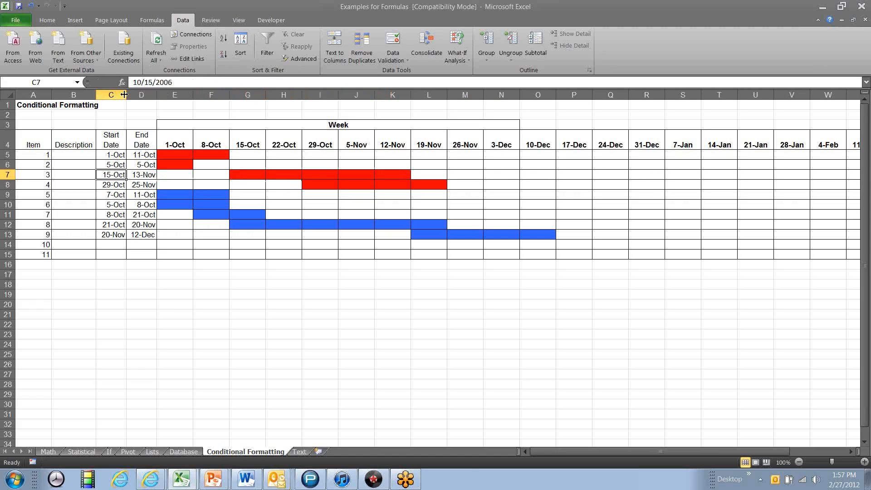
Examine the nested IF formulas in the 1-Oct column for items 1 to 4.
key(Right)
key(Up)
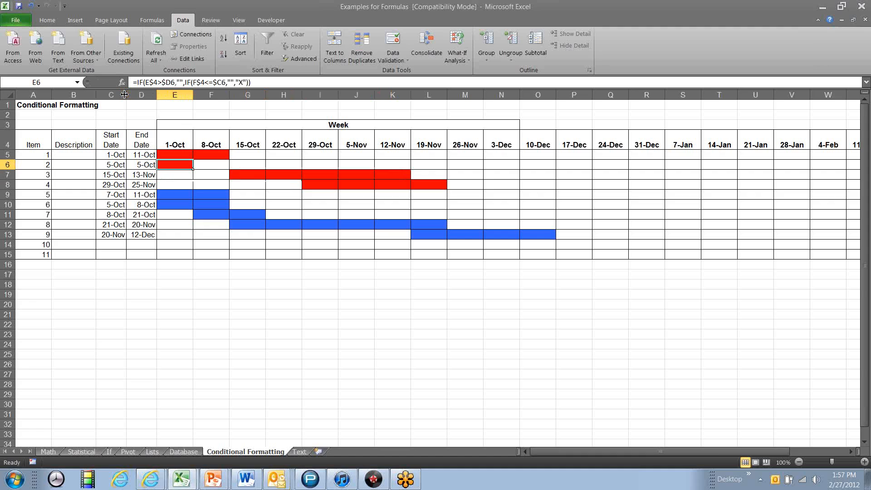
key(Up)
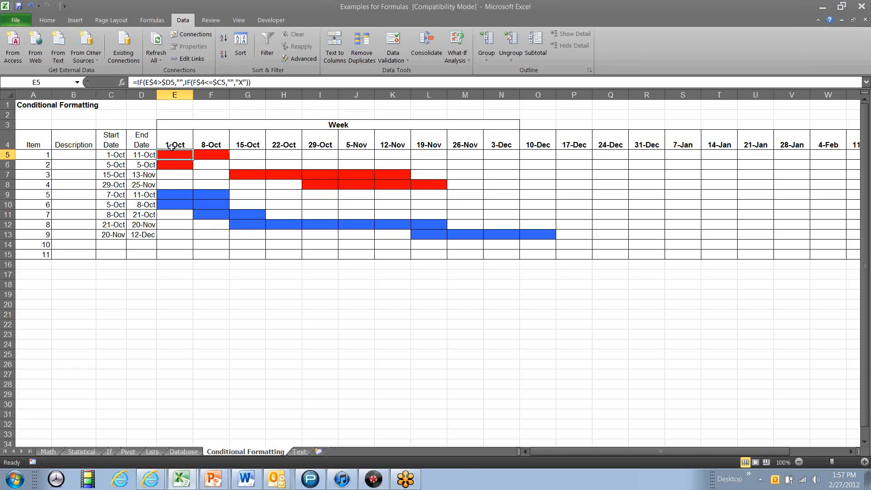
key(Down)
key(Down)
key(Down)
key(Up)
key(Up)
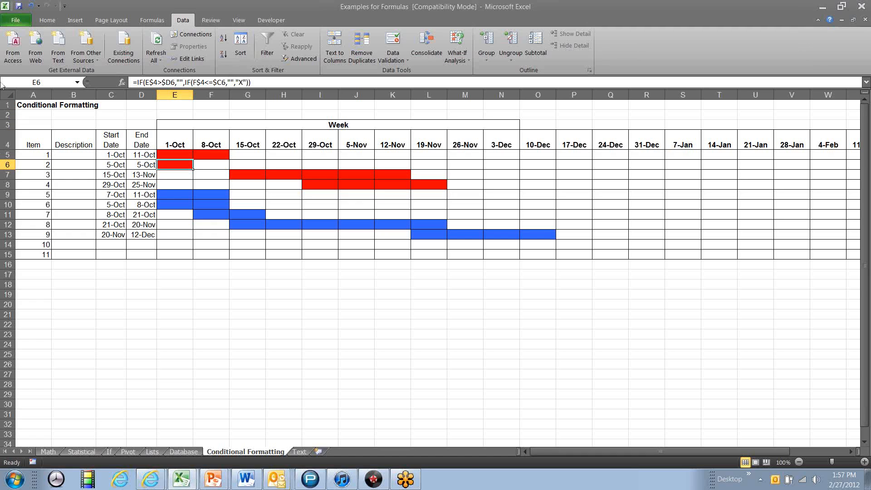
Set the font colour of item 2's 1-Oct cell E6 to Automatic, then to a dark black theme shade.
click(47, 20)
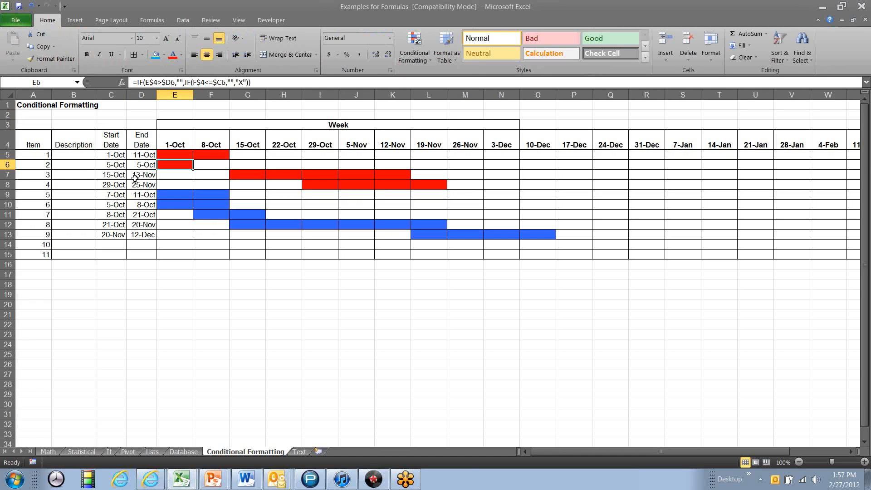
click(181, 55)
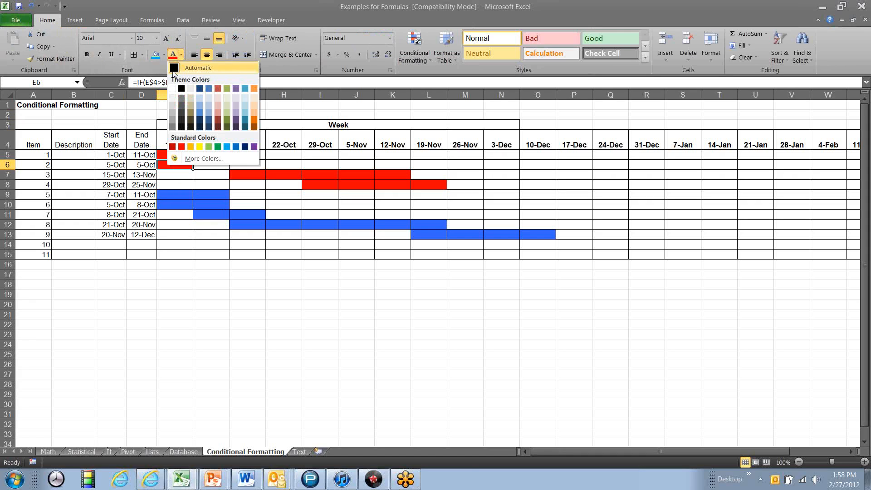
click(177, 65)
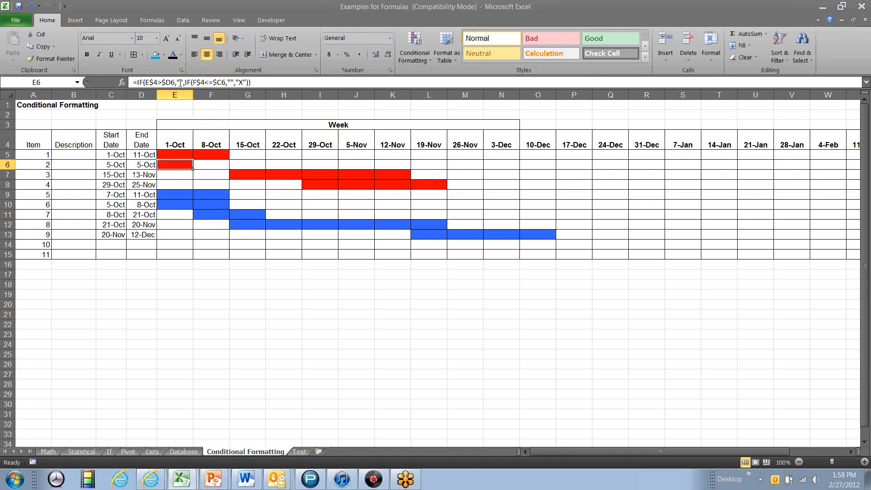
click(182, 56)
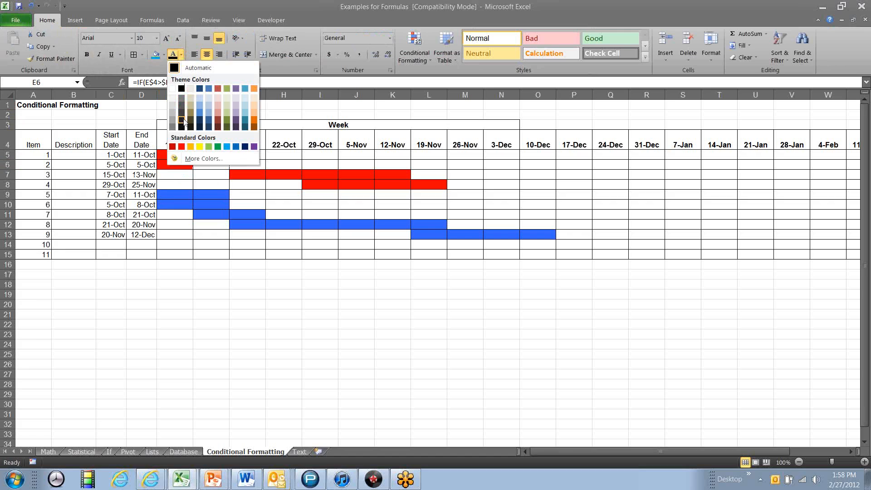
click(182, 118)
key(Down)
click(178, 167)
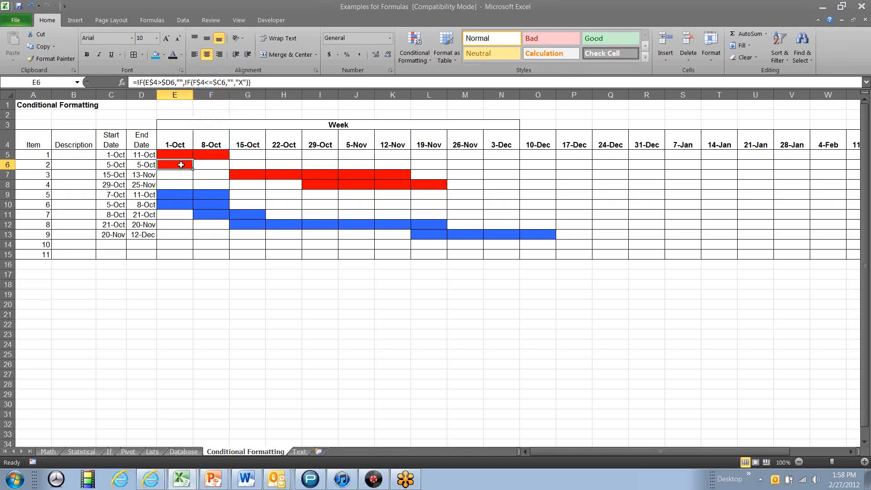
Examine the schedule formulas in column E from item 2 to item 4 and along item 2's row.
key(Down)
key(Down)
key(Down)
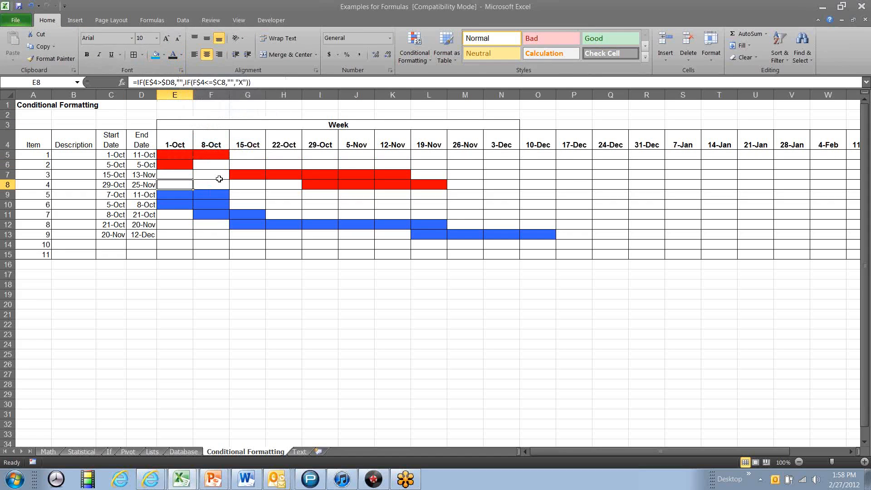
key(Up)
key(Up)
key(Up)
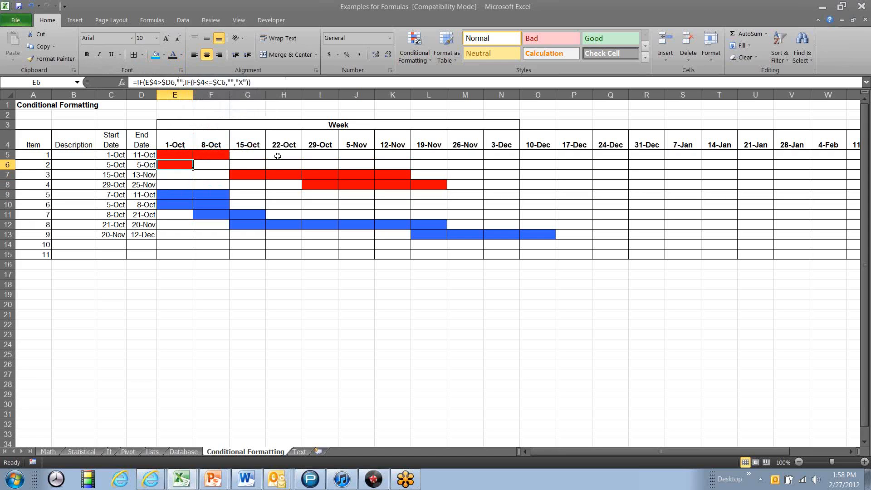
key(Right)
key(Right)
key(Left)
key(Left)
Review the conditional formatting rule applied to item 2's 1-Oct cell E6 in the rules manager.
click(414, 62)
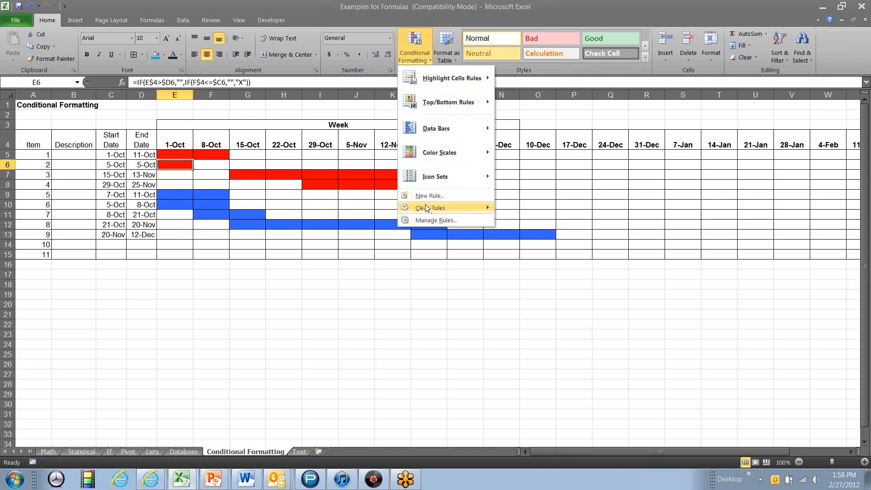
click(427, 221)
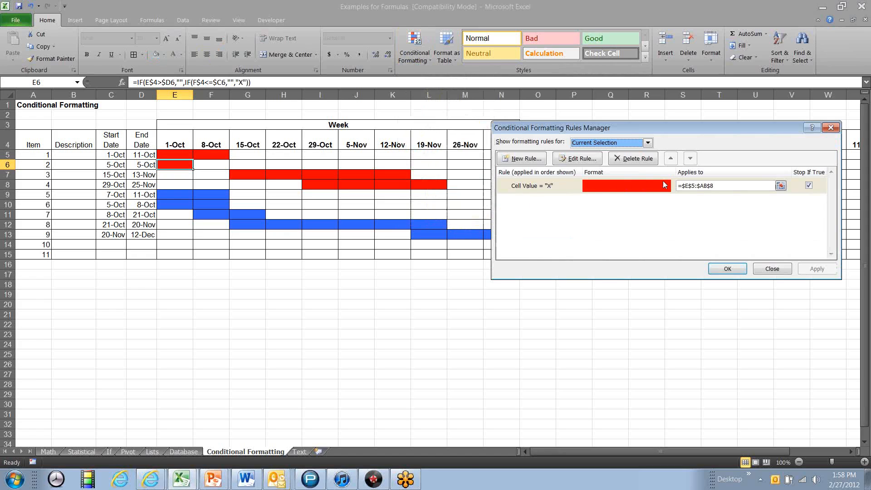
click(775, 268)
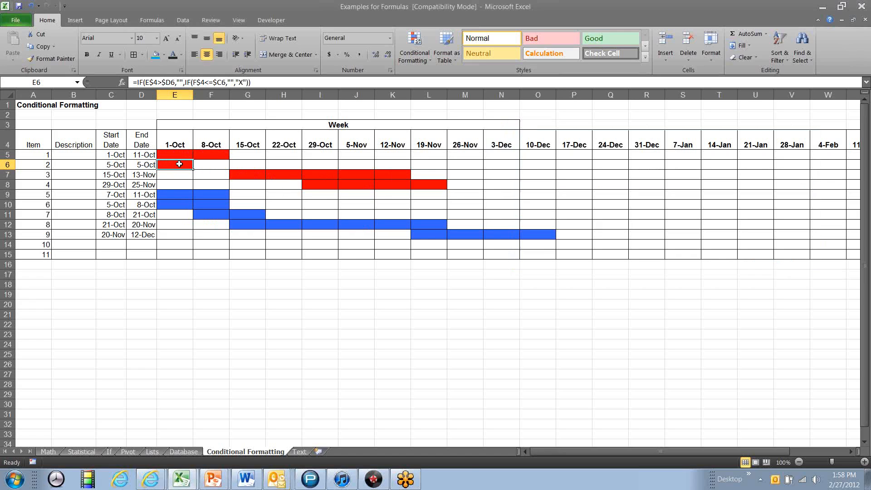
Review the conditional formatting rule behind item 5's blue schedule bar, starting from cell E9.
click(175, 195)
key(Right)
key(Right)
key(Left)
key(Left)
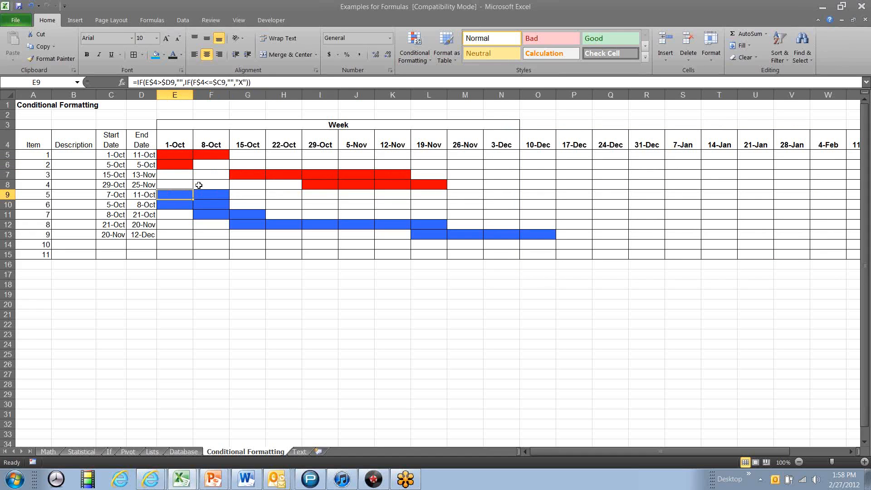
click(414, 59)
click(429, 220)
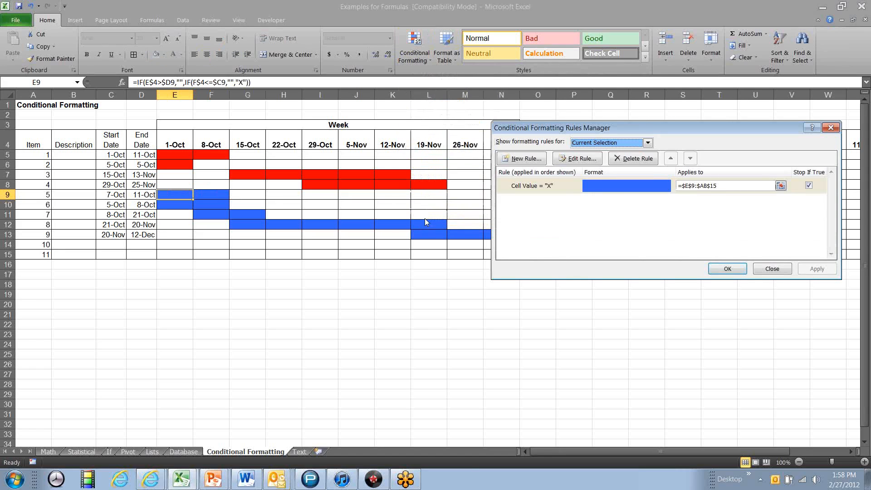
click(634, 190)
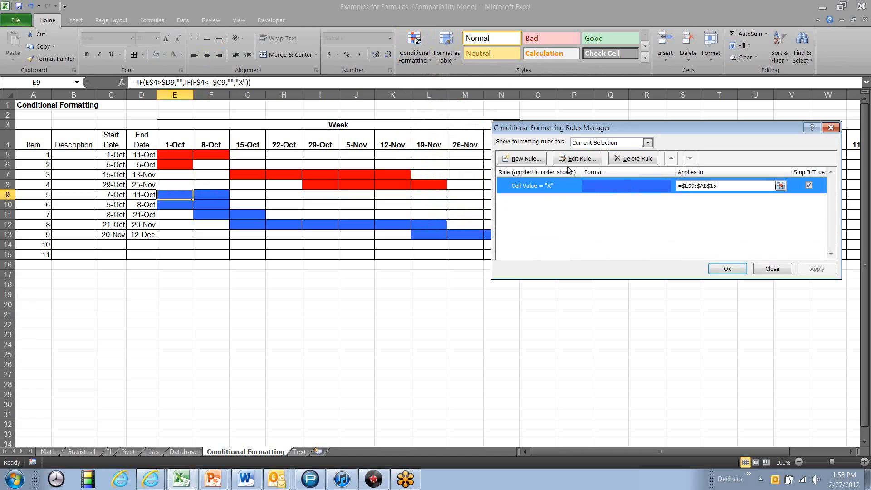
click(781, 267)
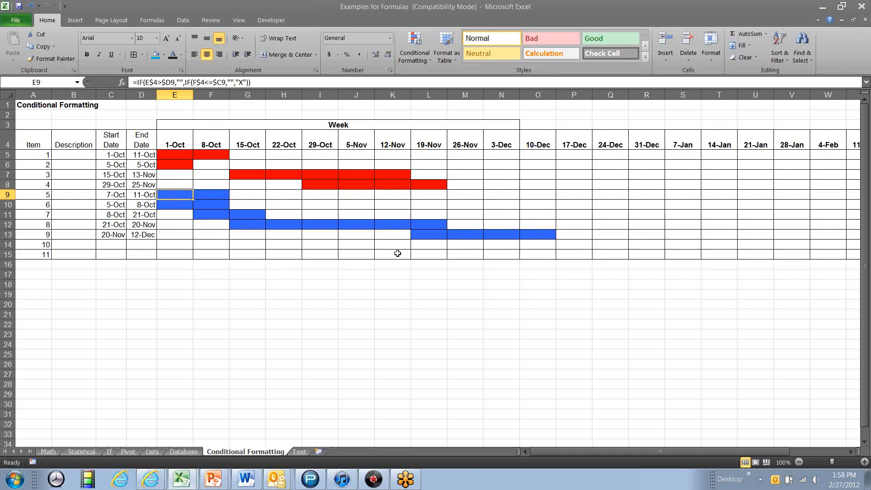
Examine the start and end dates of items 4 to 7 against their schedule bars.
key(Left)
key(Up)
key(Up)
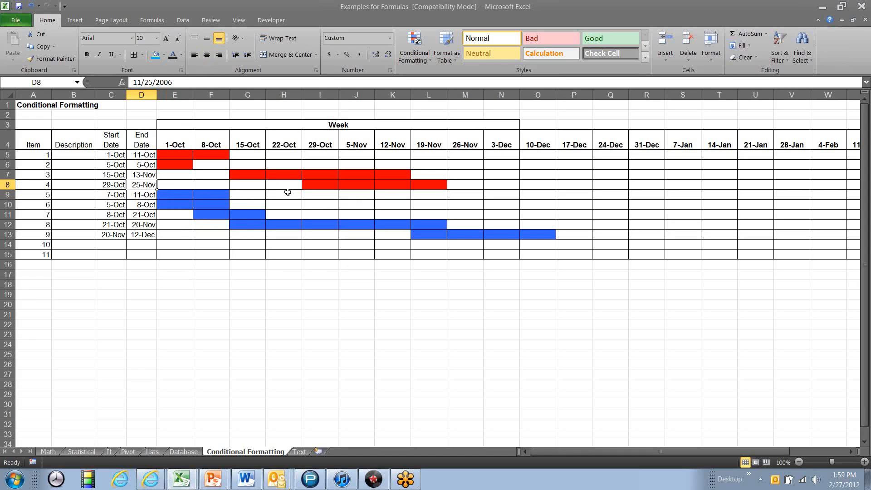
key(Left)
key(Down)
key(Down)
key(Down)
key(Down)
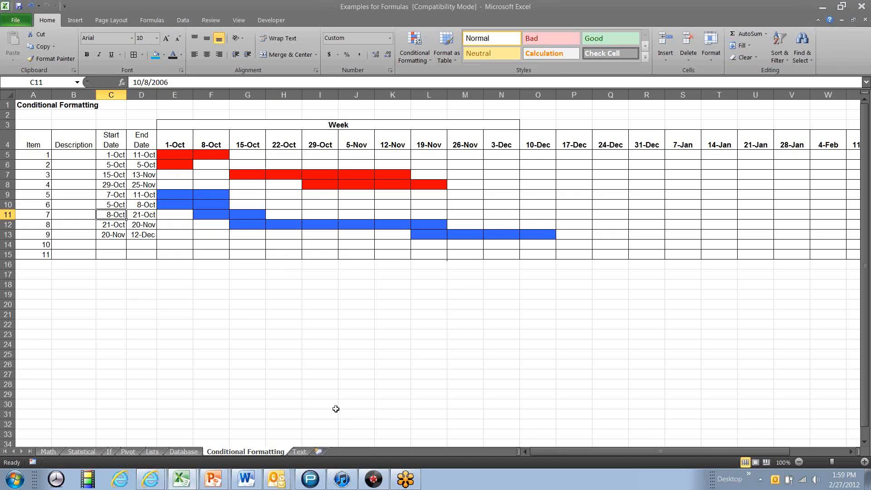
Switch to the Text sheet and select the first text entry in B4.
click(298, 452)
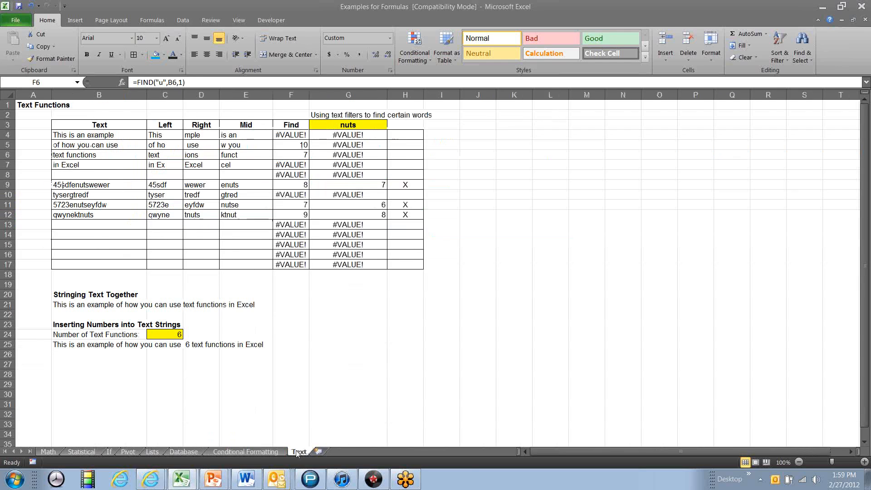
click(97, 202)
key(Up)
key(Up)
key(Up)
key(Up)
key(Up)
key(Up)
key(Up)
key(Up)
key(Down)
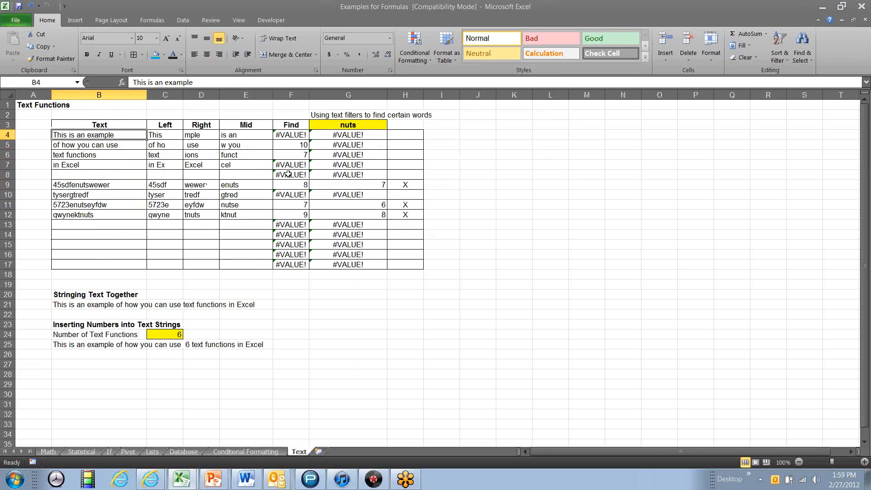
Examine the LEFT, RIGHT, MID and FIND formulas across row 4.
key(Right)
key(Right)
key(Right)
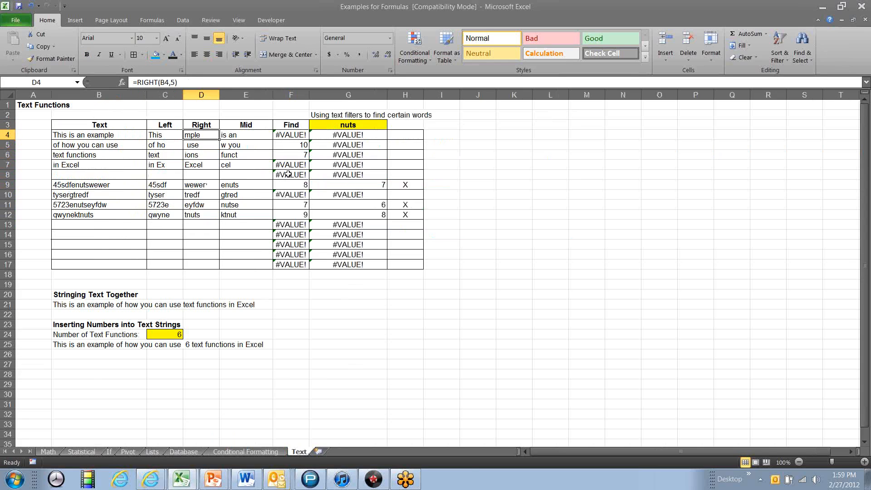
key(Right)
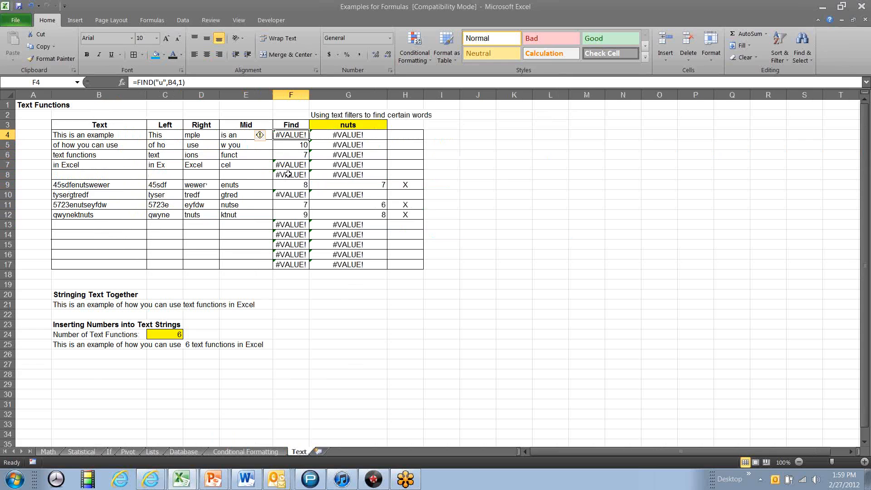
key(Left)
key(Left)
key(Left)
key(Left)
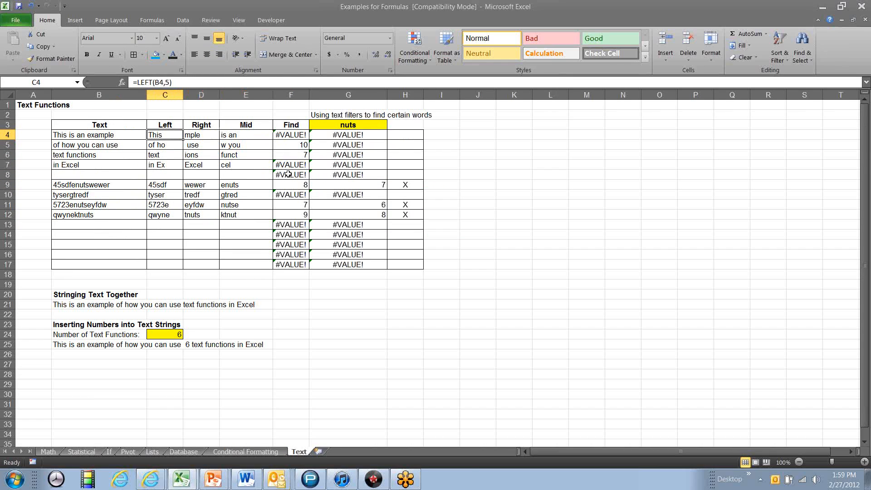
Examine the LEFT and RIGHT formulas for the text entries in rows 4 to 8.
key(Right)
key(Down)
key(Down)
key(Down)
key(Down)
key(Up)
key(Up)
key(Up)
key(Up)
key(Right)
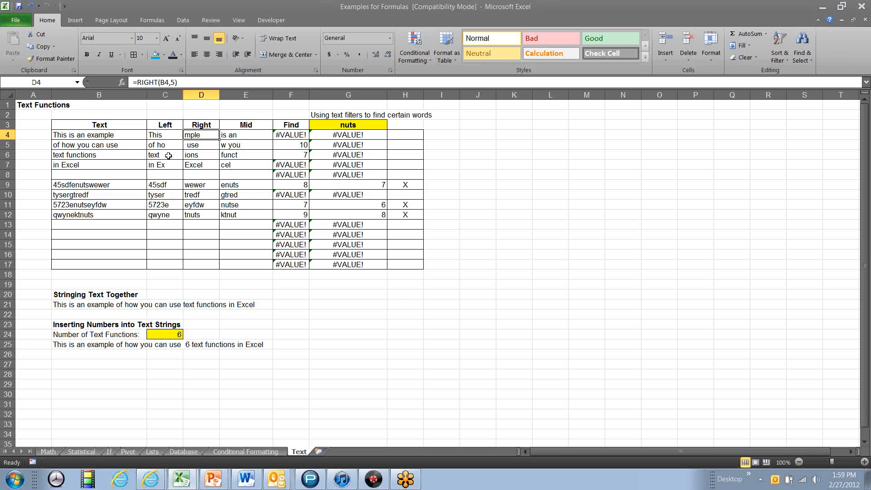
Examine the MID formula in E4 and the FIND formulas in F4 and F5.
key(Right)
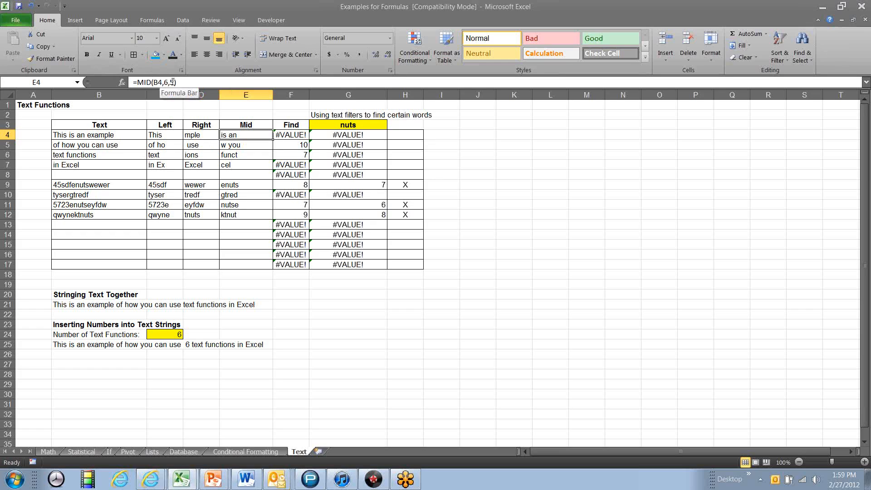
key(Right)
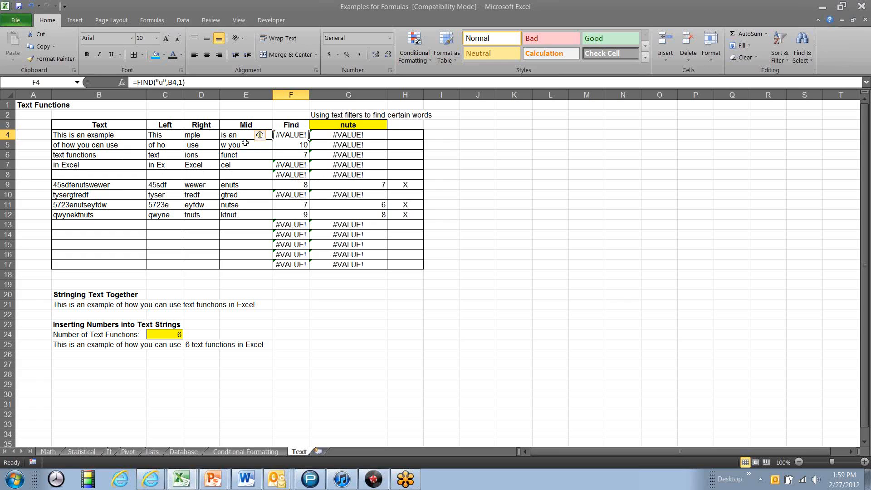
key(Down)
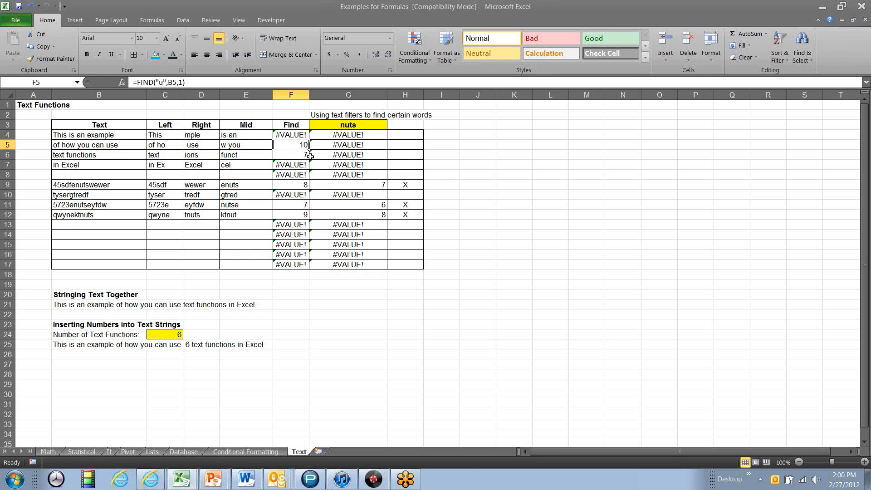
Check the FIND formula in F6 by stepping through the characters of "text functions" in B6.
key(Return)
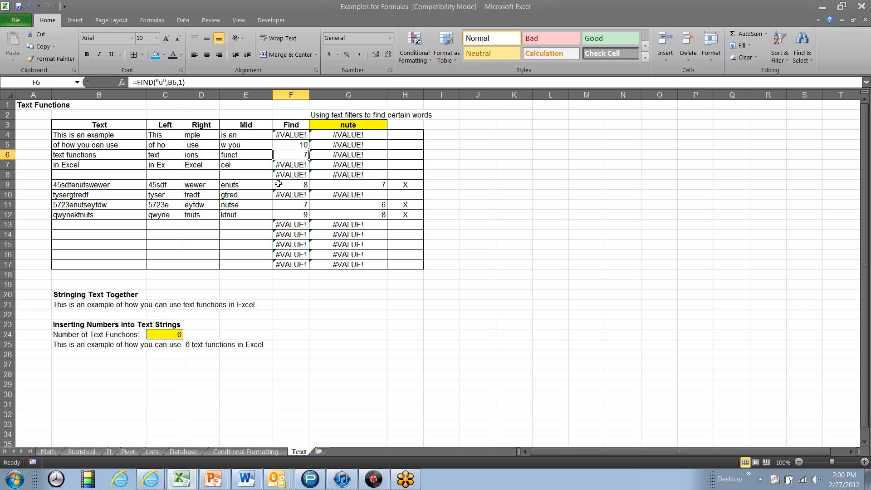
click(61, 156)
double_click(54, 155)
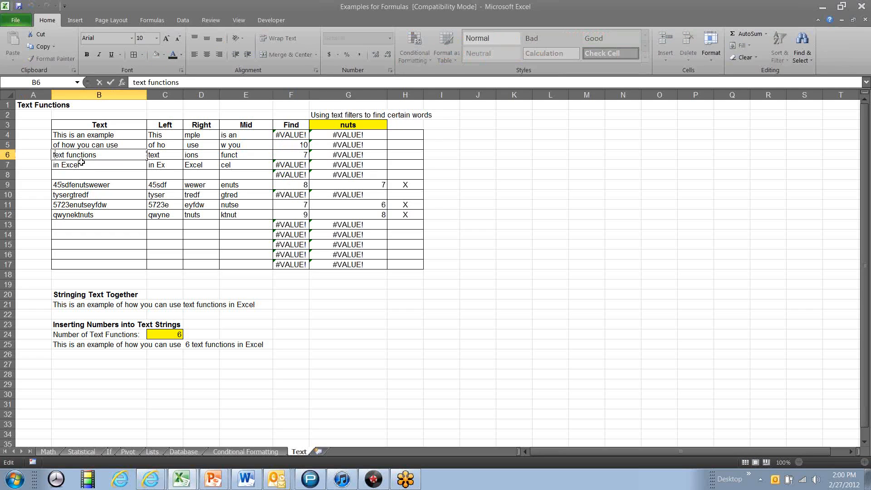
key(Right)
key(Right)
key(Right)
Examine the FIND formula in F9 and the column G formulas that look for the word "nuts" in rows 5 to 9.
click(291, 185)
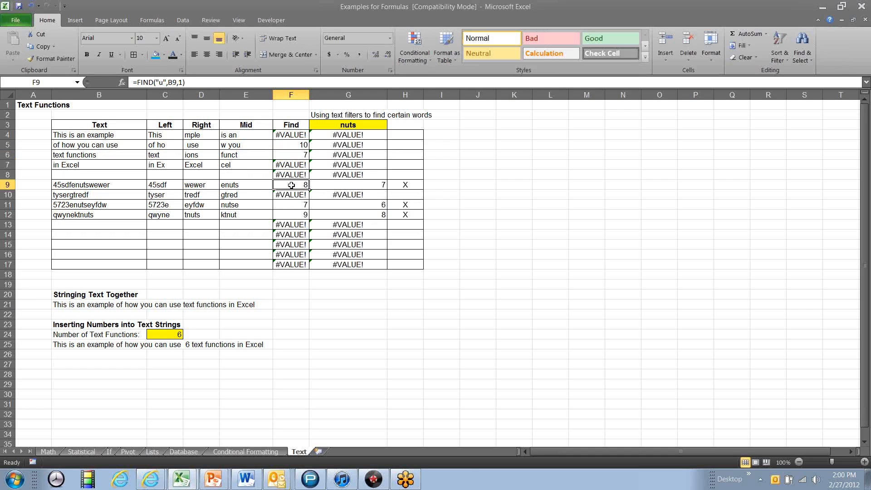
key(Right)
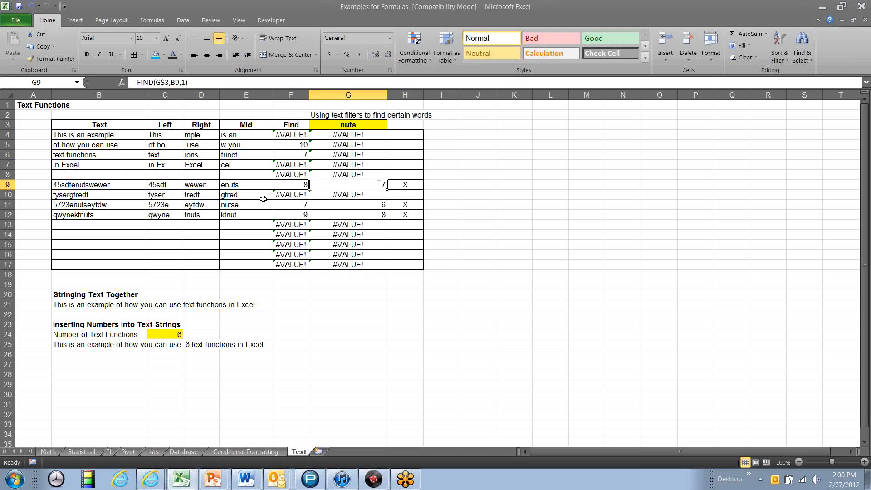
key(Up)
key(Up)
key(Up)
key(Up)
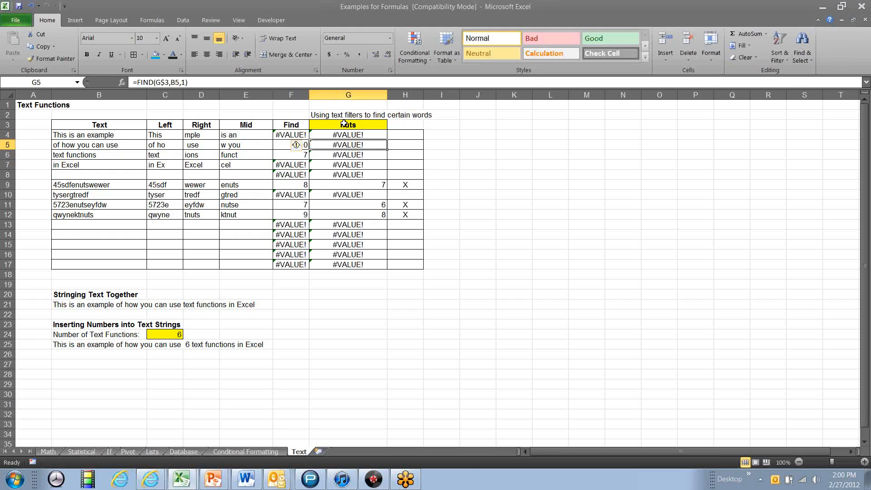
key(Down)
key(Down)
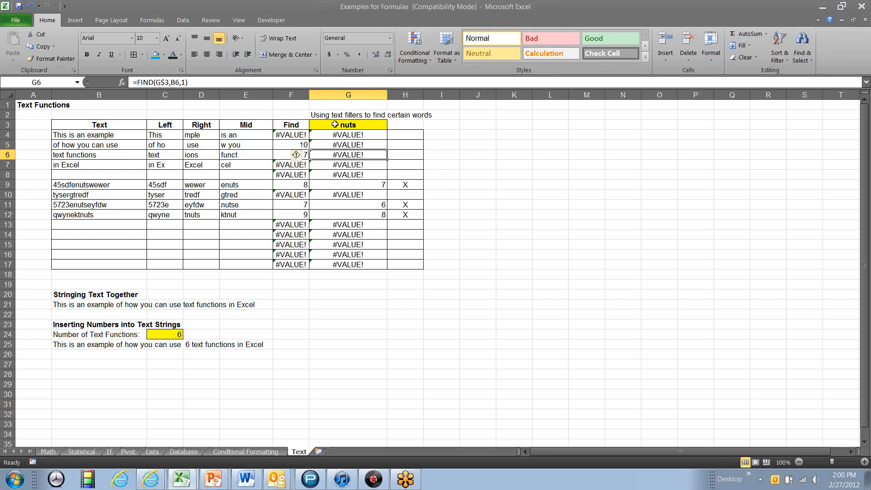
key(Down)
key(Down)
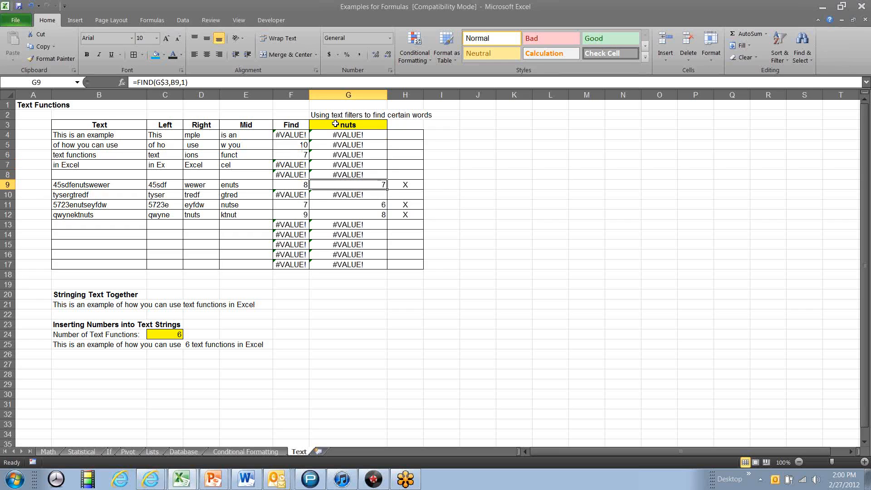
Step back through the FIND formulas in G4 to G9 that search the text entries for the word in G3.
key(Up)
key(Up)
key(Up)
key(Up)
key(Up)
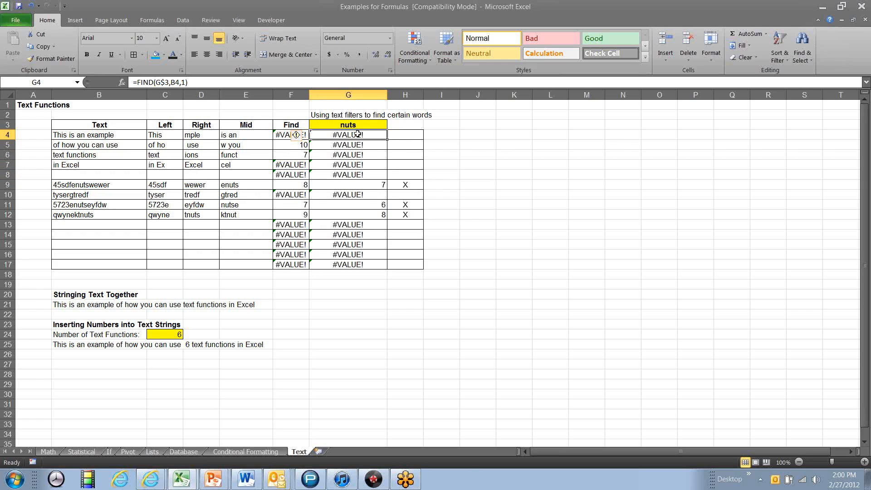
key(Down)
key(Down)
key(Down)
key(Down)
key(Down)
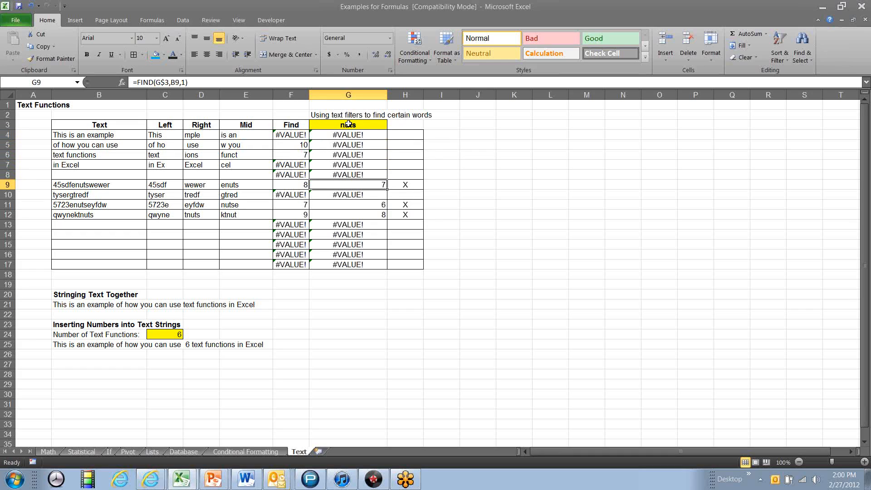
Change the search word in G3 to "ser".
key(Up)
key(Up)
key(Up)
key(Up)
key(Up)
key(Up)
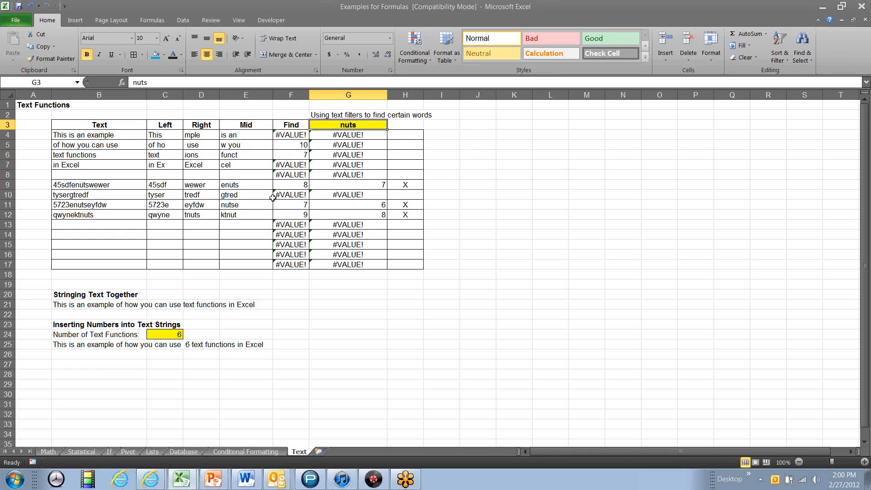
text(ser)
key(Return)
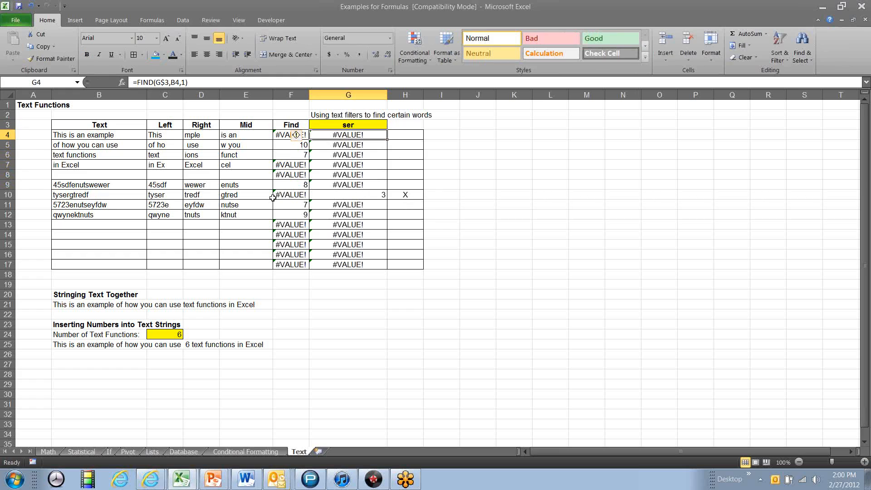
Compare the FIND formula in G10 with the text entry it searches in B10.
key(Down)
key(Down)
key(Down)
key(Down)
key(Down)
key(Down)
key(Left)
key(Left)
key(Left)
key(Left)
key(Left)
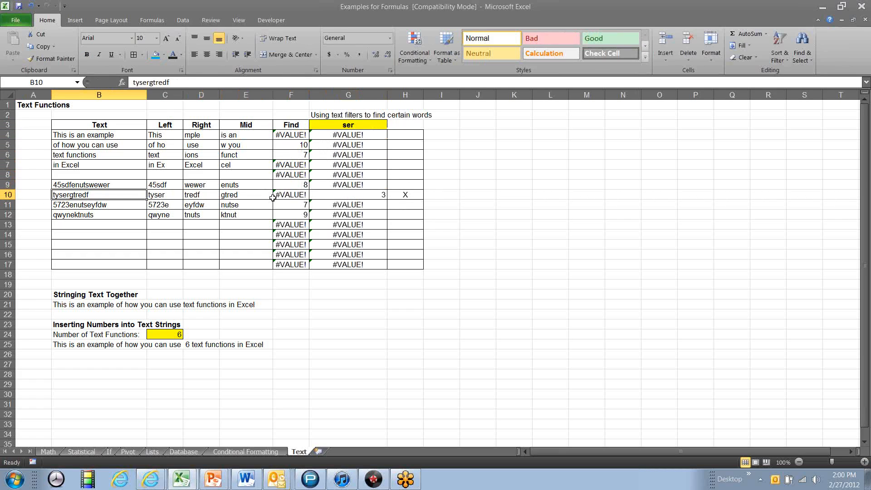
Set the search word in G3 to "Excel".
click(337, 124)
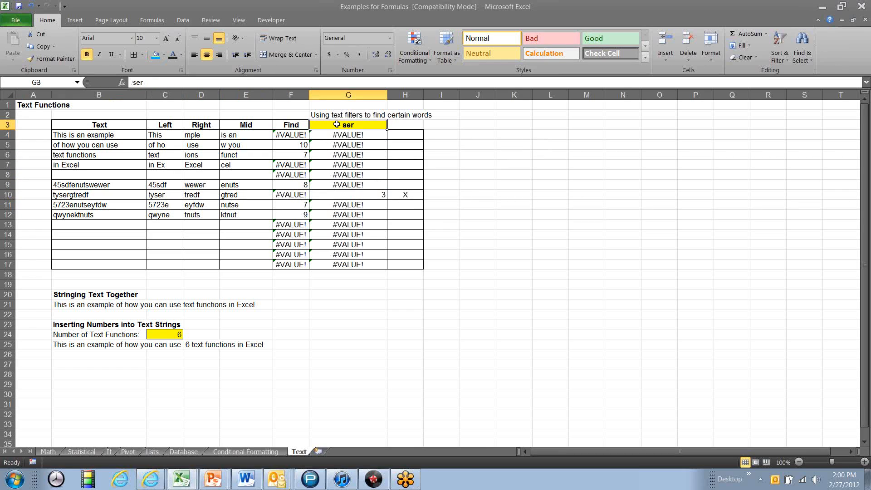
text(Excel)
key(Return)
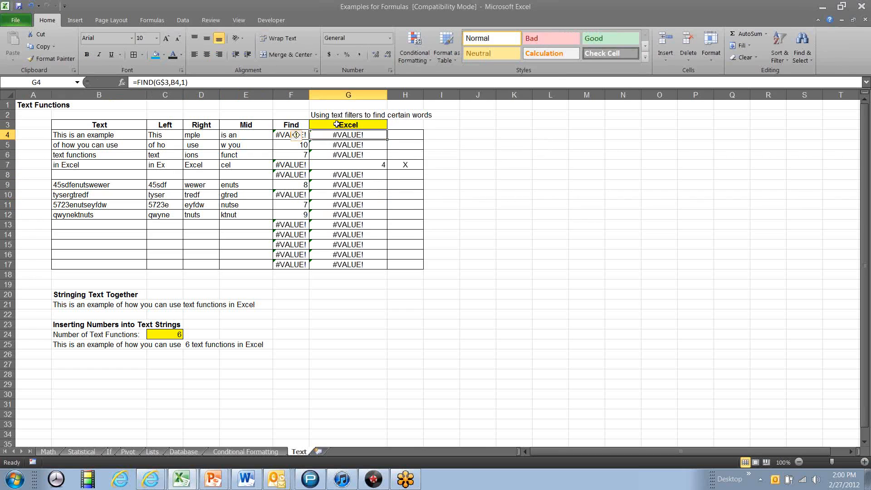
Check the text entry in B7 against the FIND formula for it in G7.
click(86, 165)
key(Right)
key(Right)
key(Right)
key(Right)
key(Right)
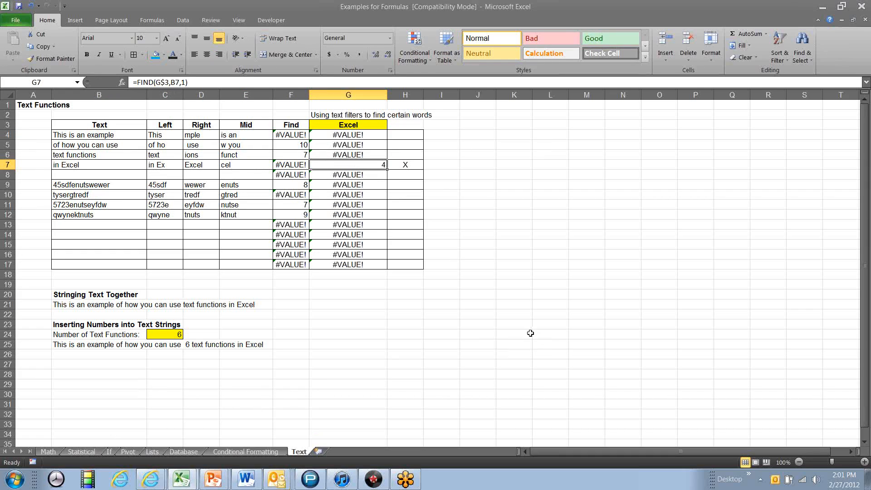
Switch to the running PowerPoint slide show of Excel Presentation 022712.
click(213, 480)
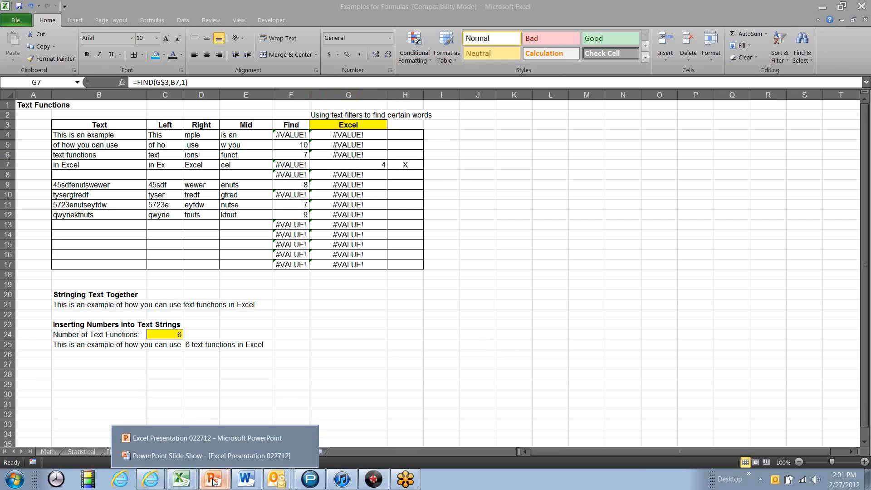
click(208, 455)
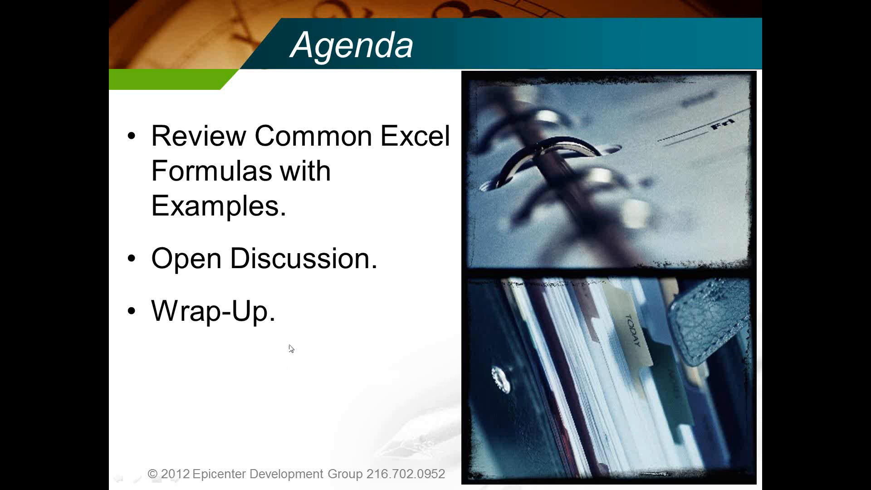